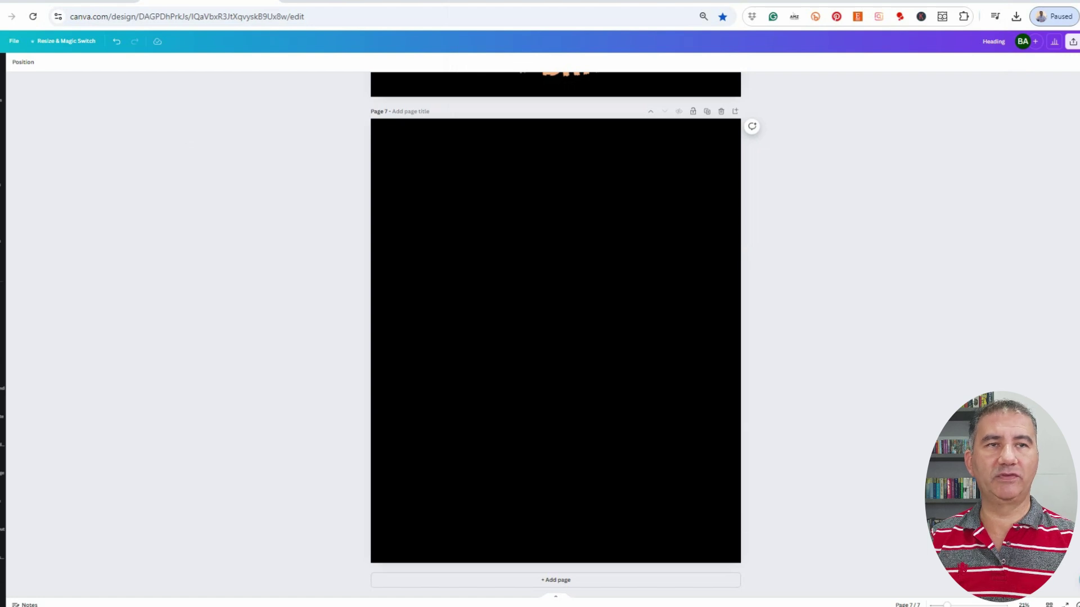
- Place the uploaded image of the witch in front of the moon in the centre of blank page 7
left_click_drag(1070, 163, 585, 326)
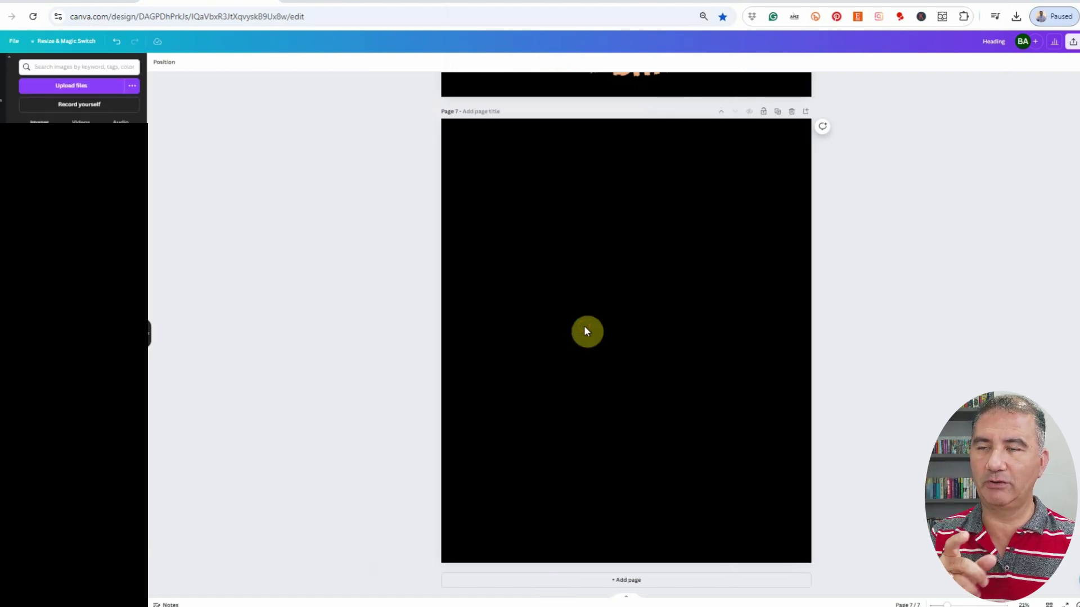
left_click(149, 335)
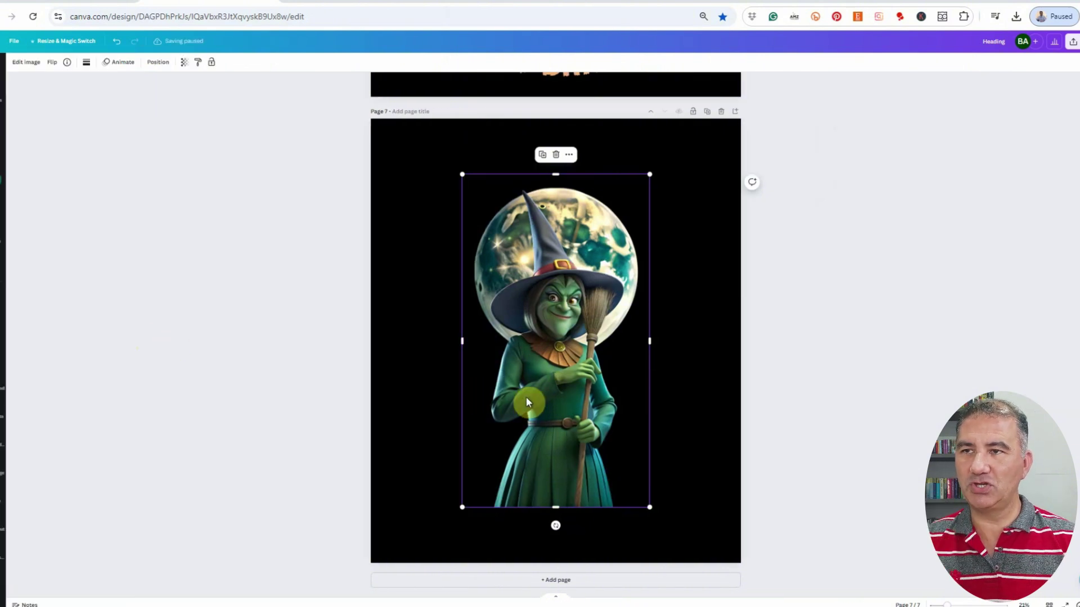
scroll(538, 397, "up", 3)
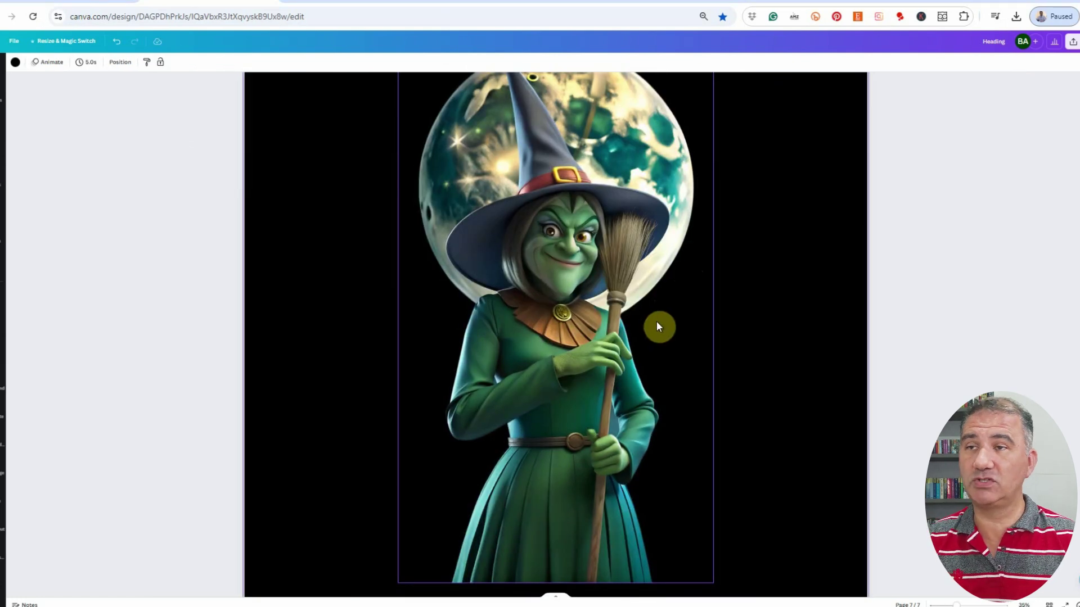
scroll(657, 320, "down", 2)
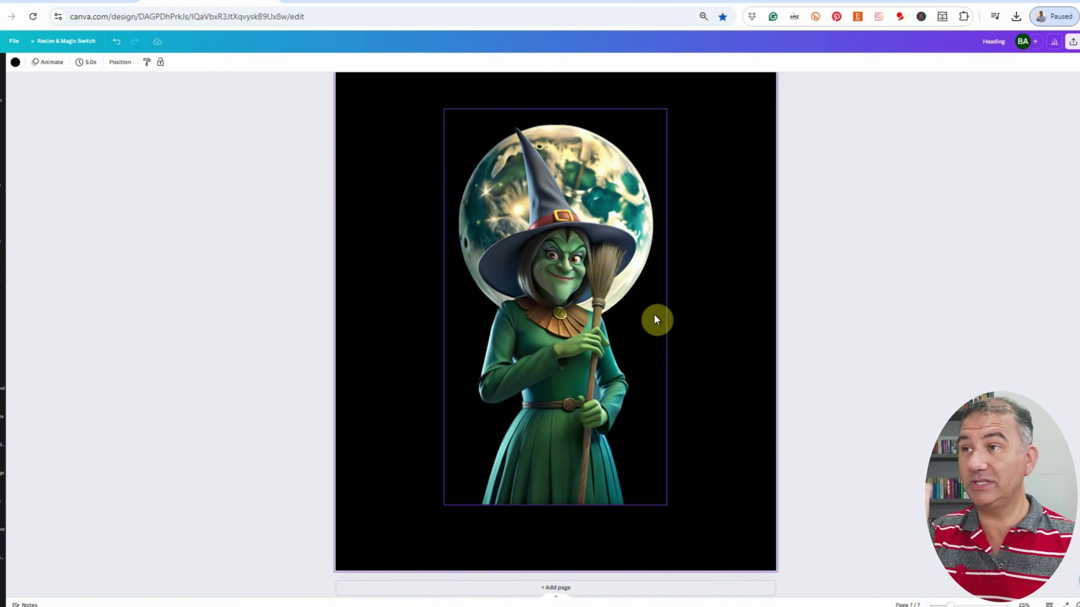
- Start Magic Grab on the witch image and select her body and broom, brushing over the missed parts of the handle
left_click(592, 329)
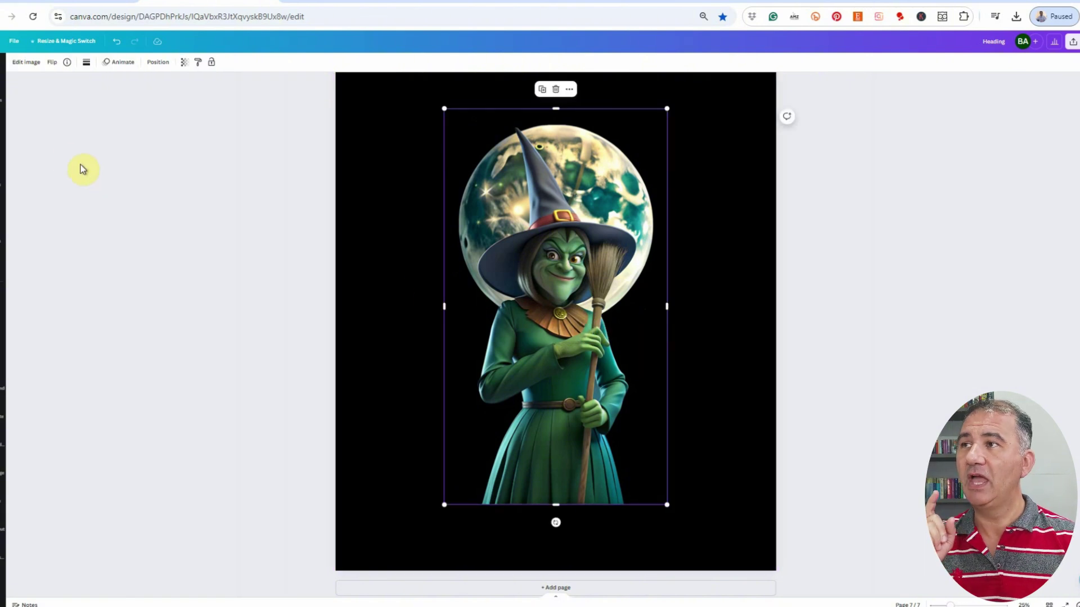
left_click(28, 64)
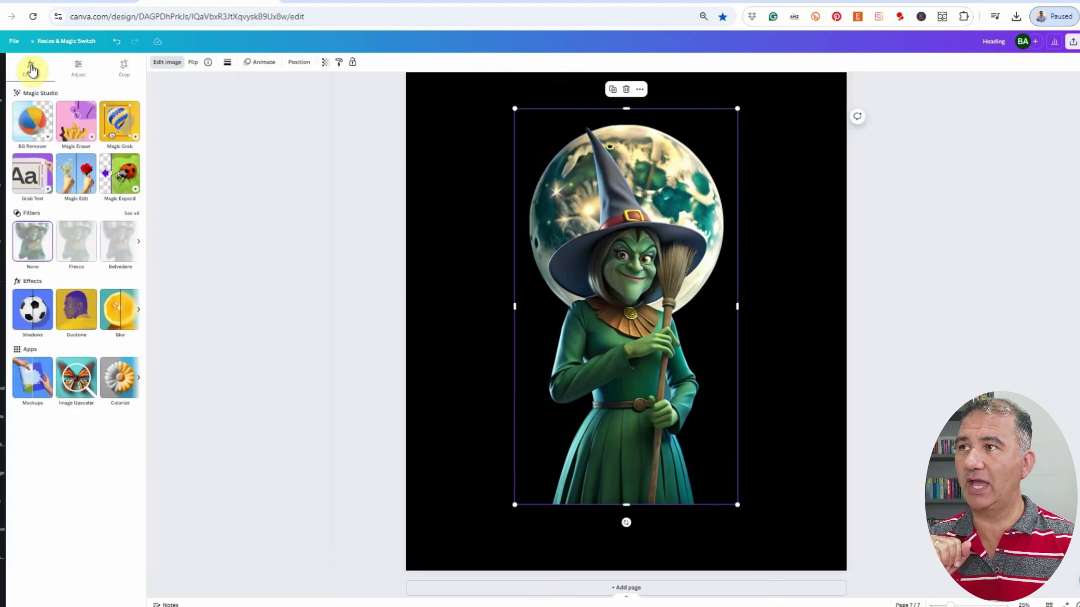
left_click(124, 130)
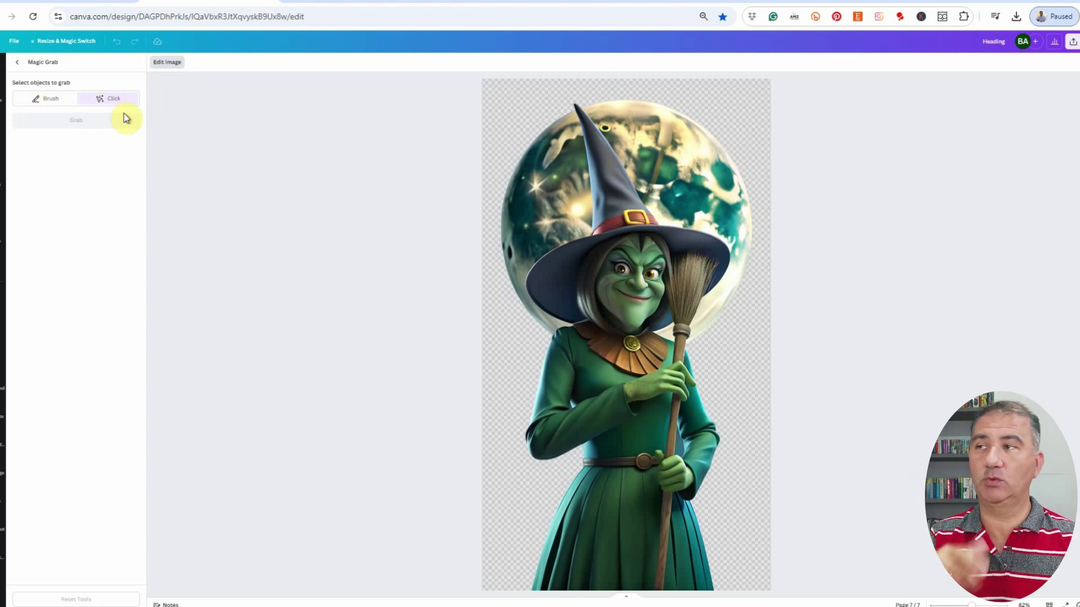
left_click(641, 313)
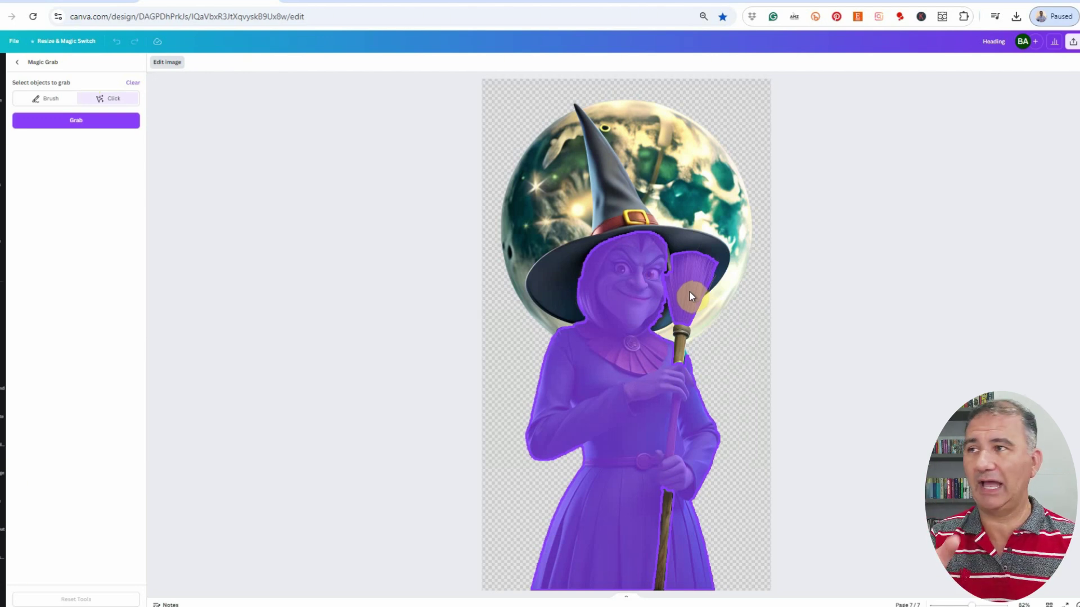
left_click(44, 98)
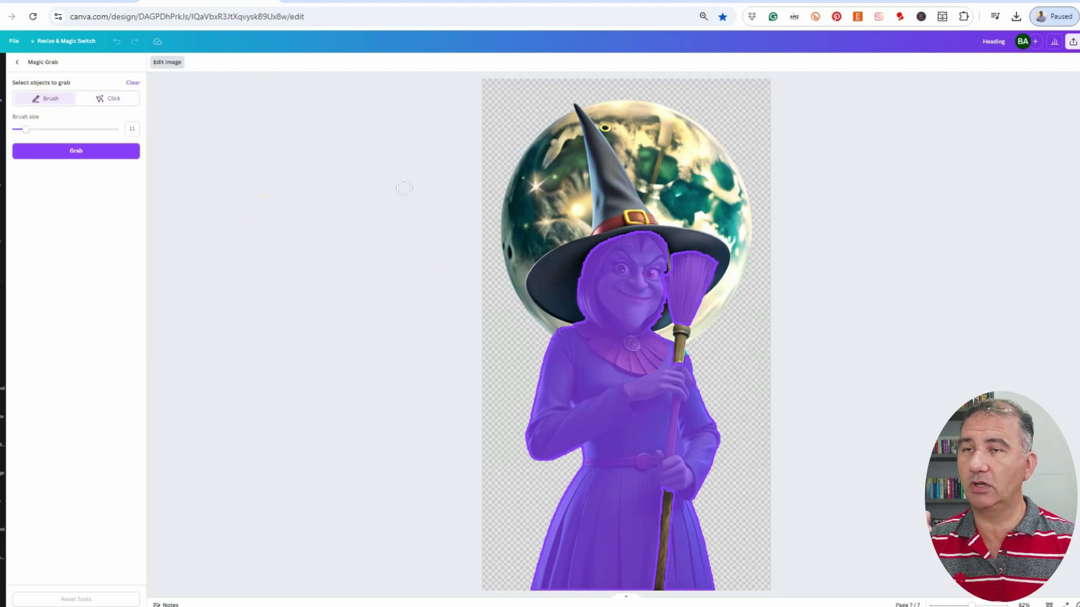
mouse_move(685, 326)
left_mouse_down()
mouse_move(659, 593)
mouse_move(667, 483)
left_mouse_up()
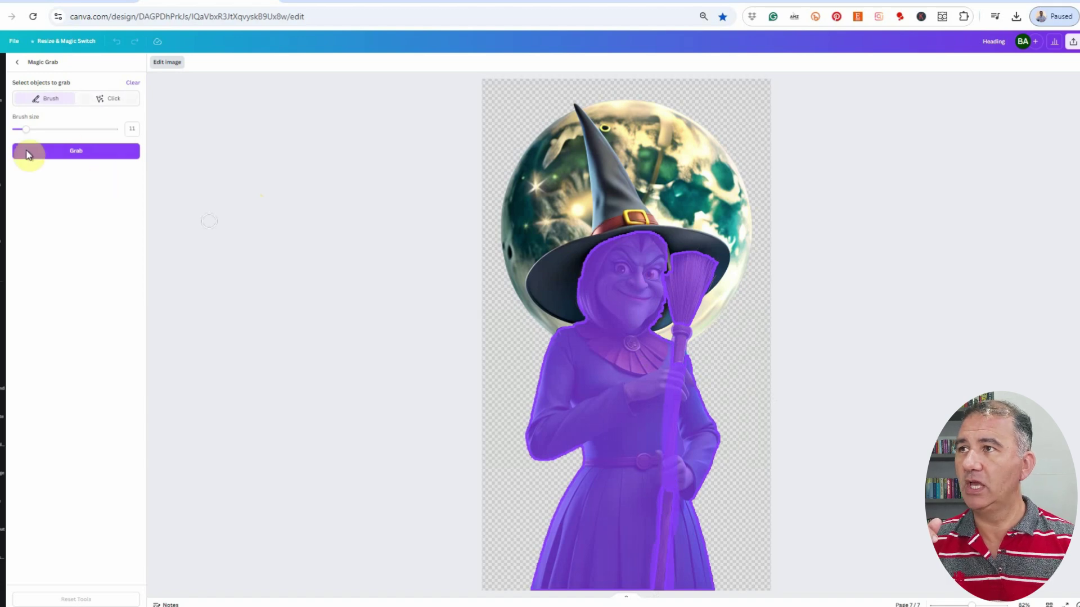
- Add the hat to the Magic Grab selection, brush over the gaps around the hair and broom, and grab the witch
left_click(104, 100)
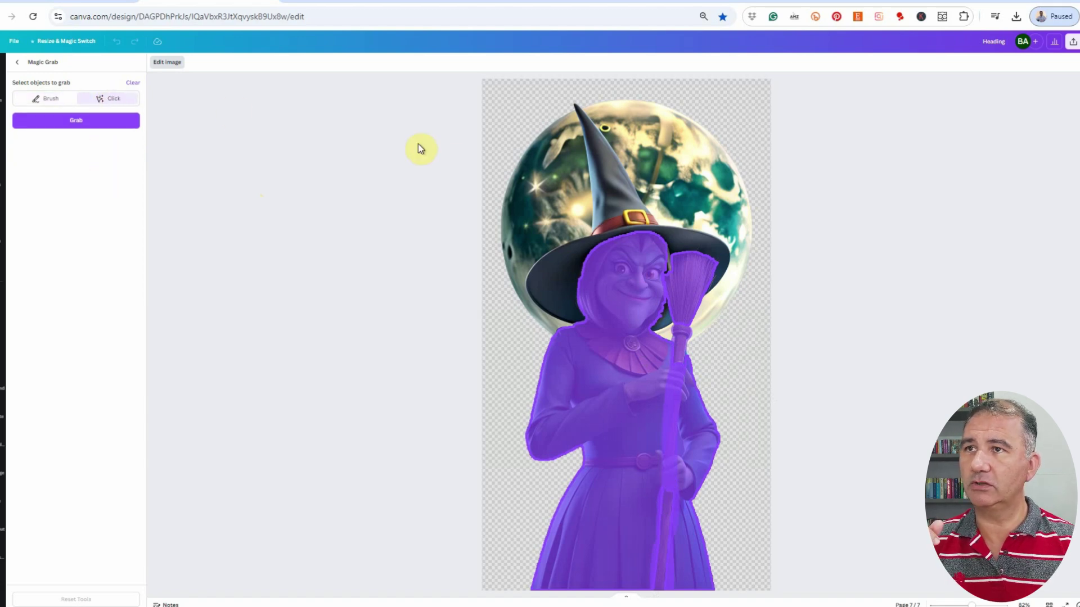
left_click(620, 184)
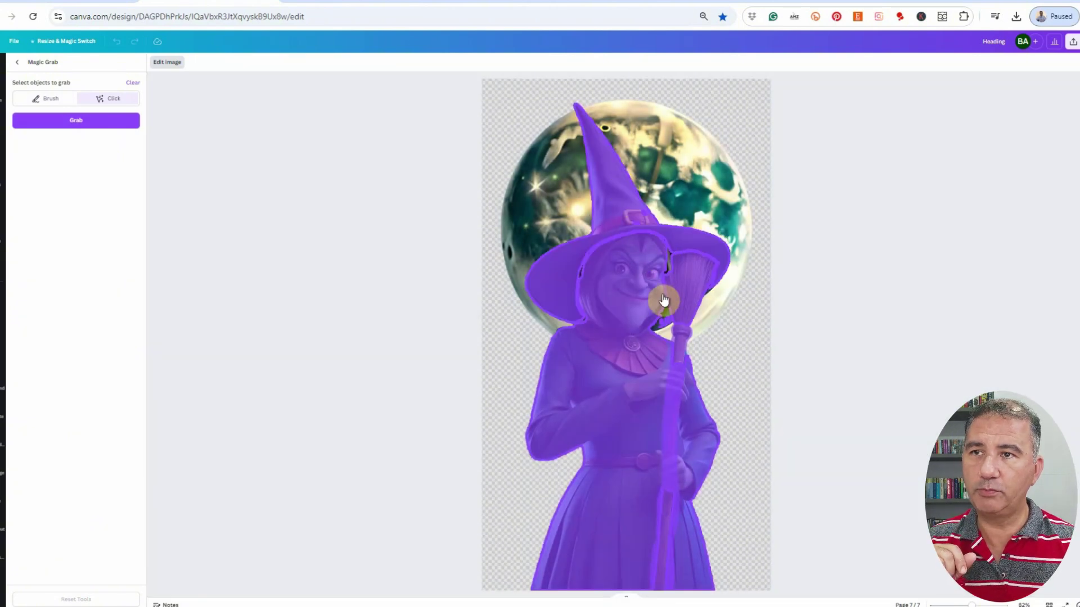
left_click(55, 99)
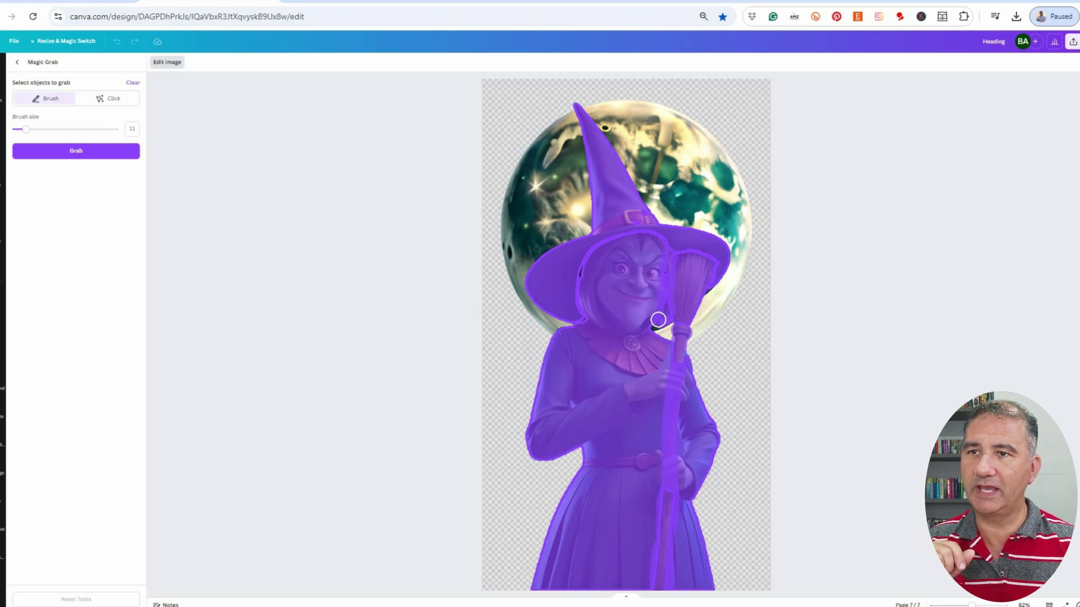
left_click_drag(665, 313, 712, 276)
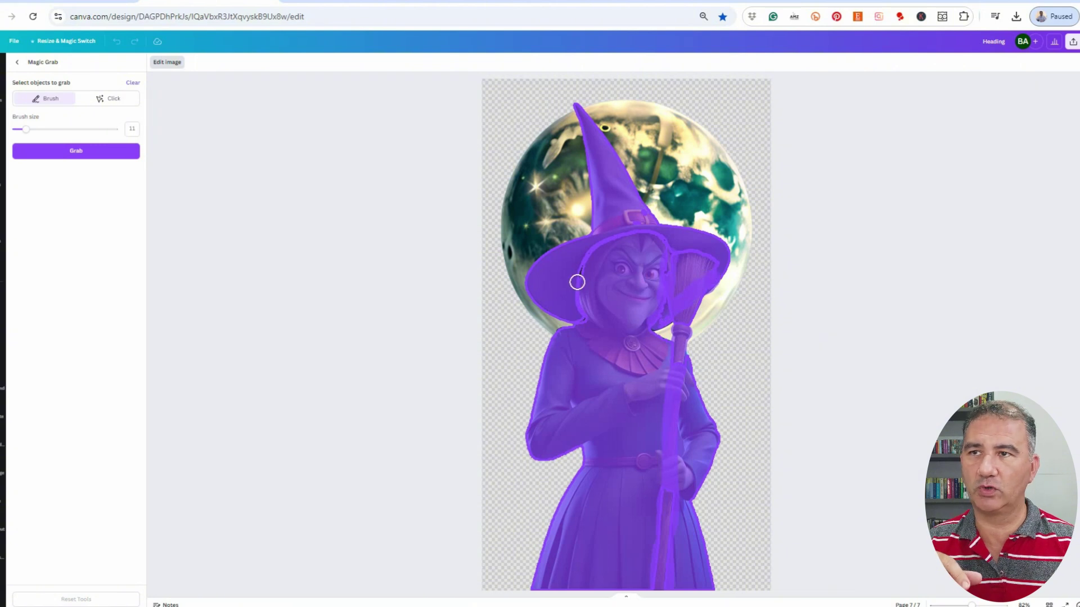
mouse_move(583, 306)
left_mouse_down()
mouse_move(591, 350)
mouse_move(601, 336)
left_mouse_up()
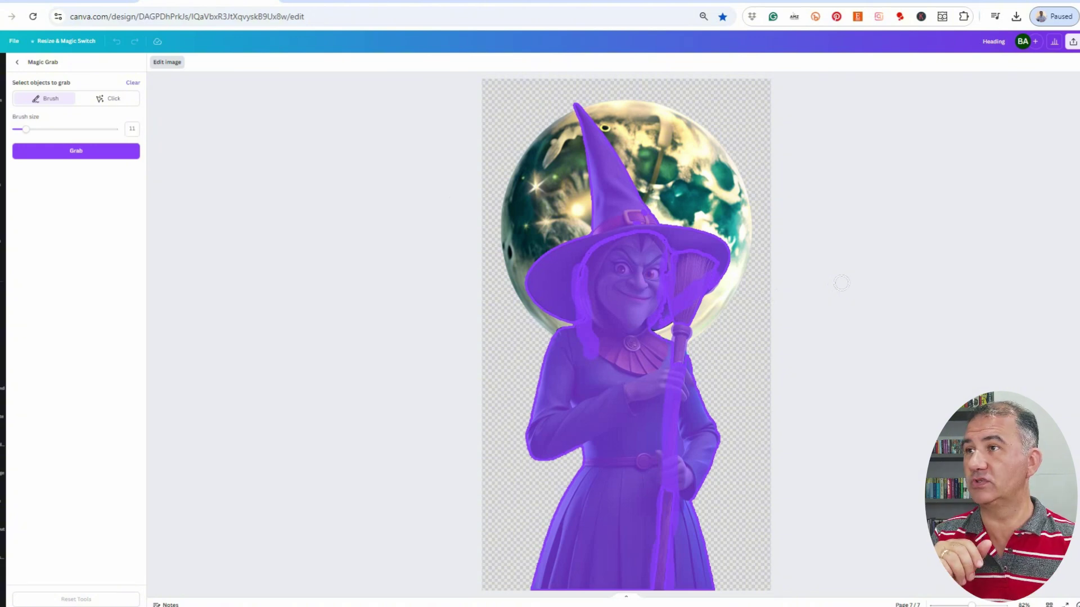
left_click(49, 151)
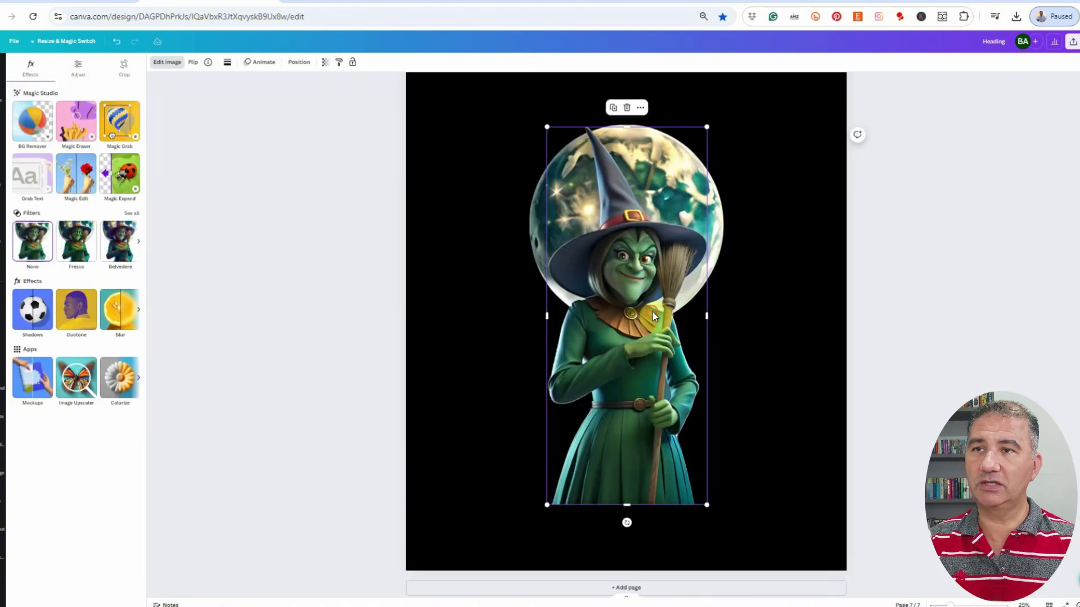
- Move the witch off the moon, delete the leftover moon background, and move the witch back to the middle of the page
left_click_drag(652, 316, 506, 306)
left_click_drag(473, 319, 450, 319)
left_click(725, 266)
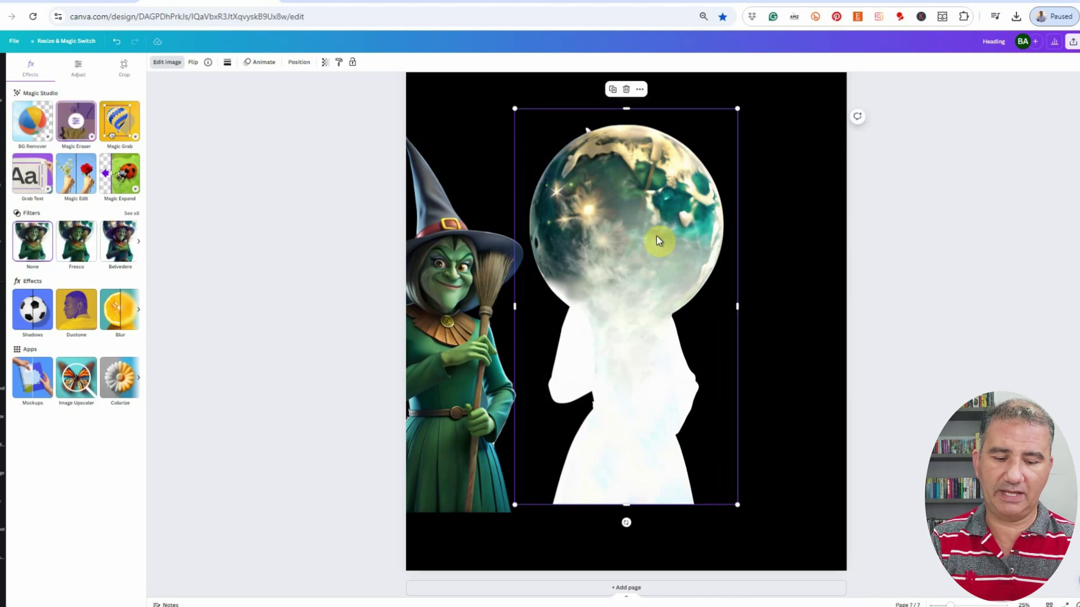
key("Delete")
left_click_drag(375, 349, 568, 364)
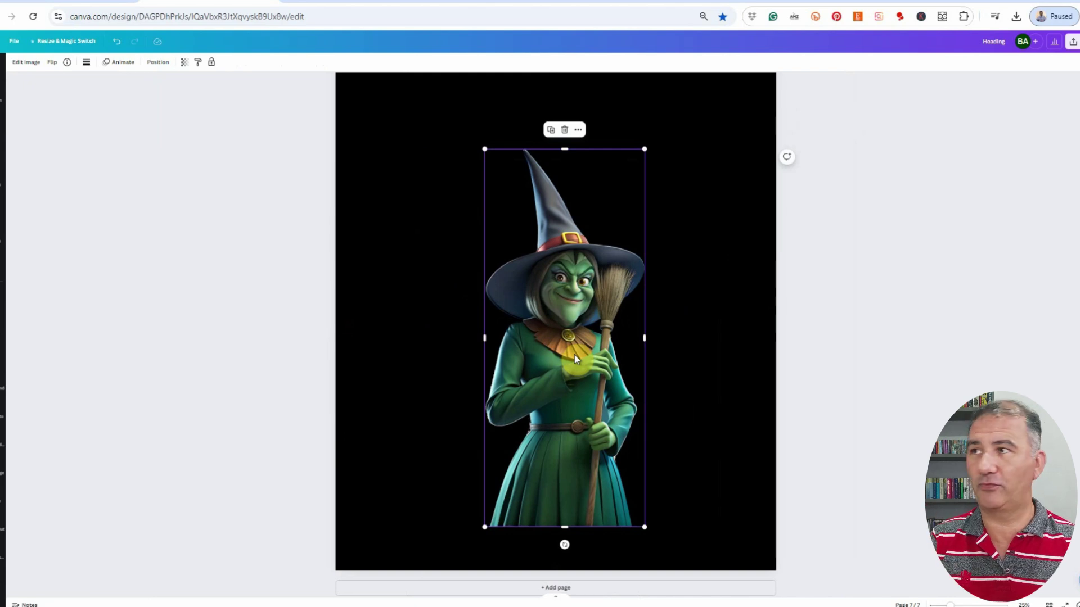
- Search the elements for "polaroid frame" and limit the results to graphics
left_click(8, 106)
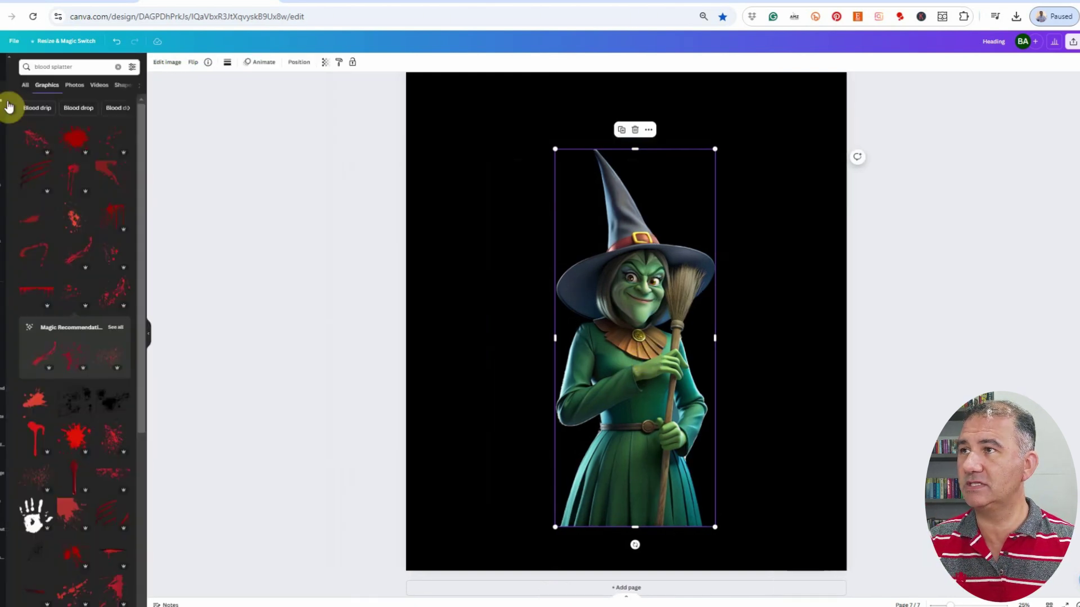
left_click(118, 66)
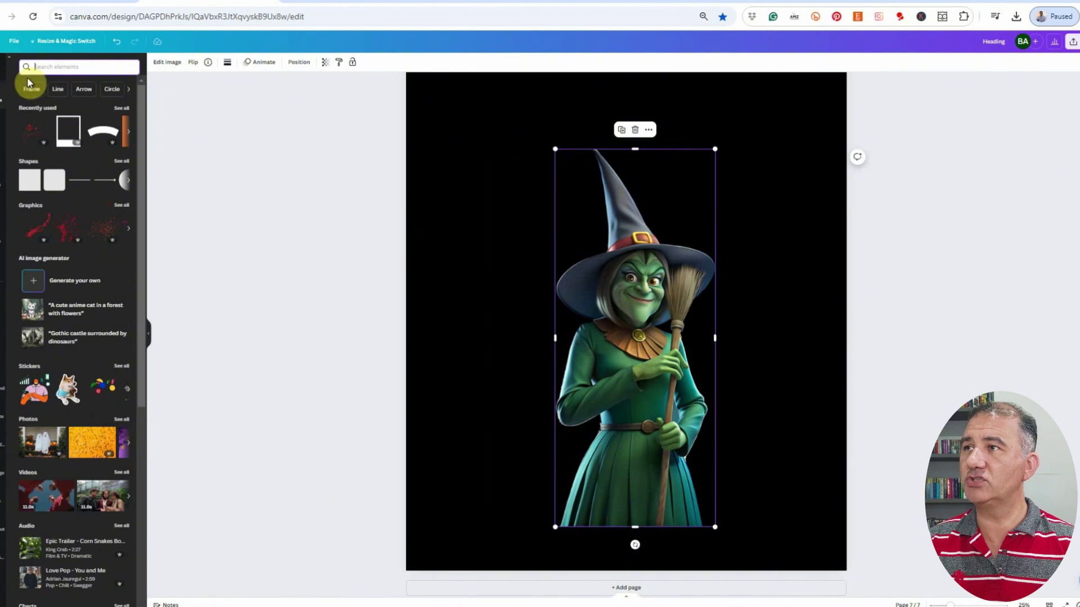
type("polaroid frame")
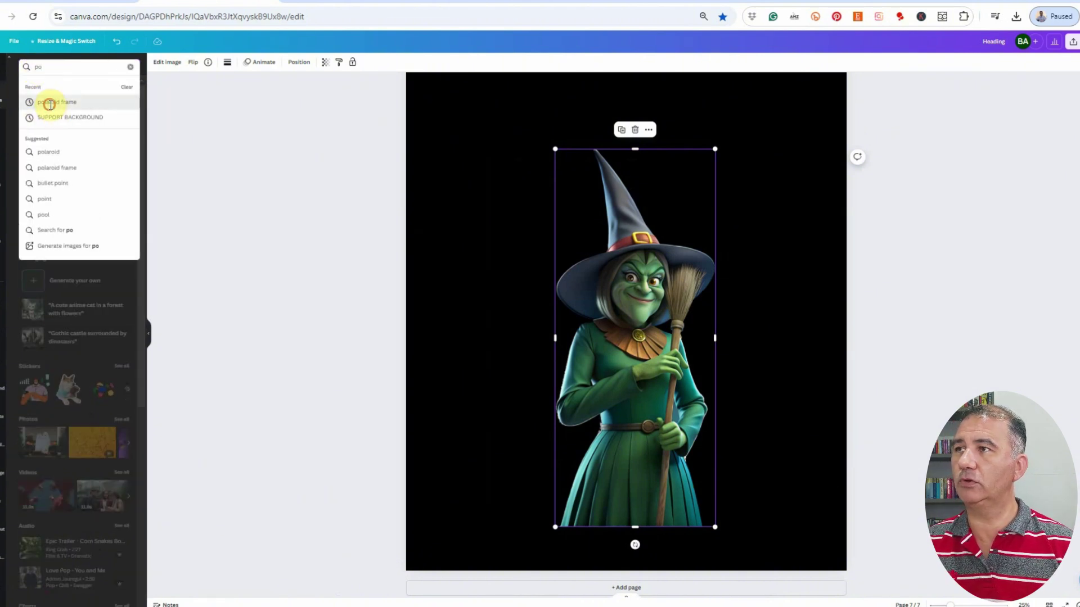
left_click(49, 104)
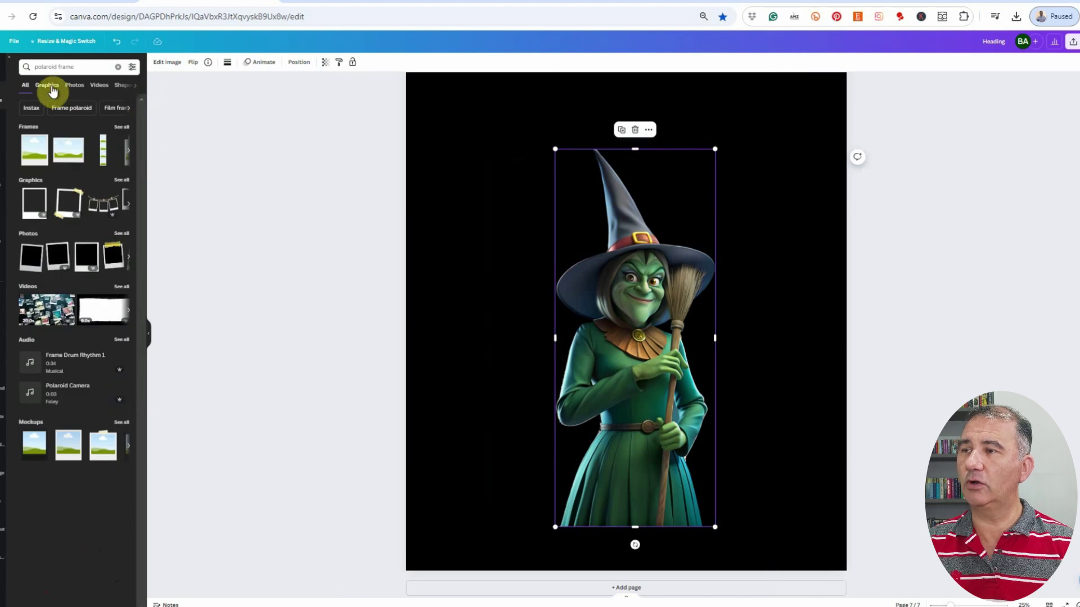
left_click(49, 87)
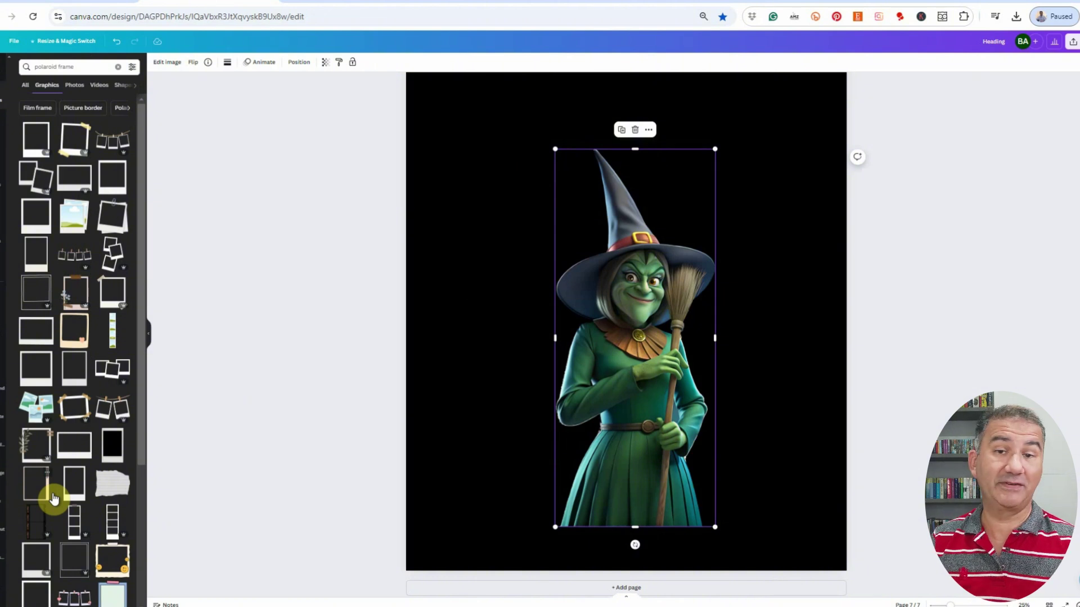
- Add the white polaroid frame graphic and lower it over the witch so the hat tip sticks out above it
left_click(51, 498)
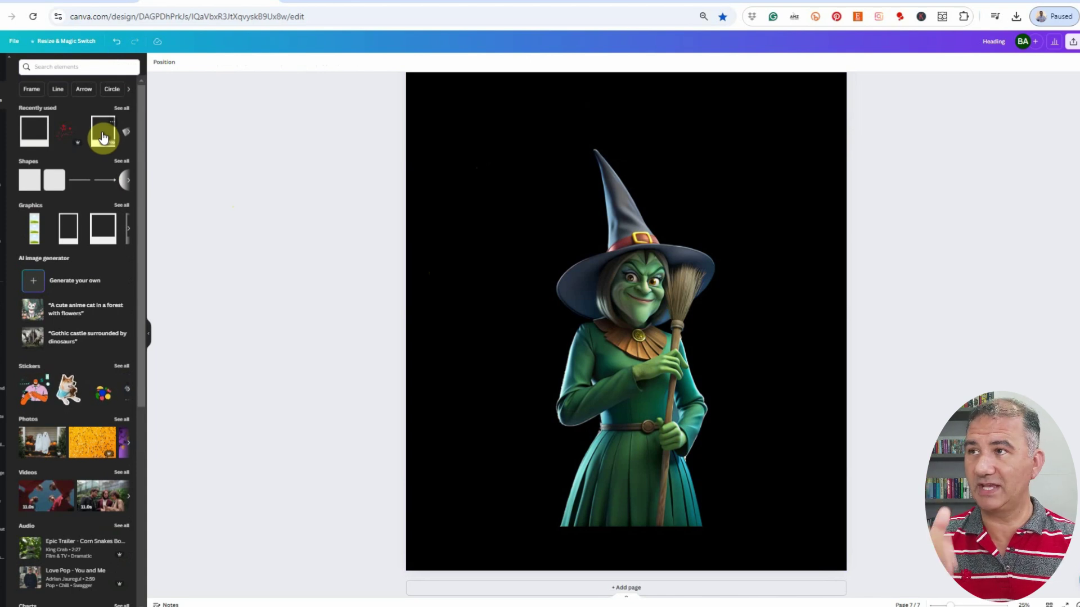
left_click(100, 136)
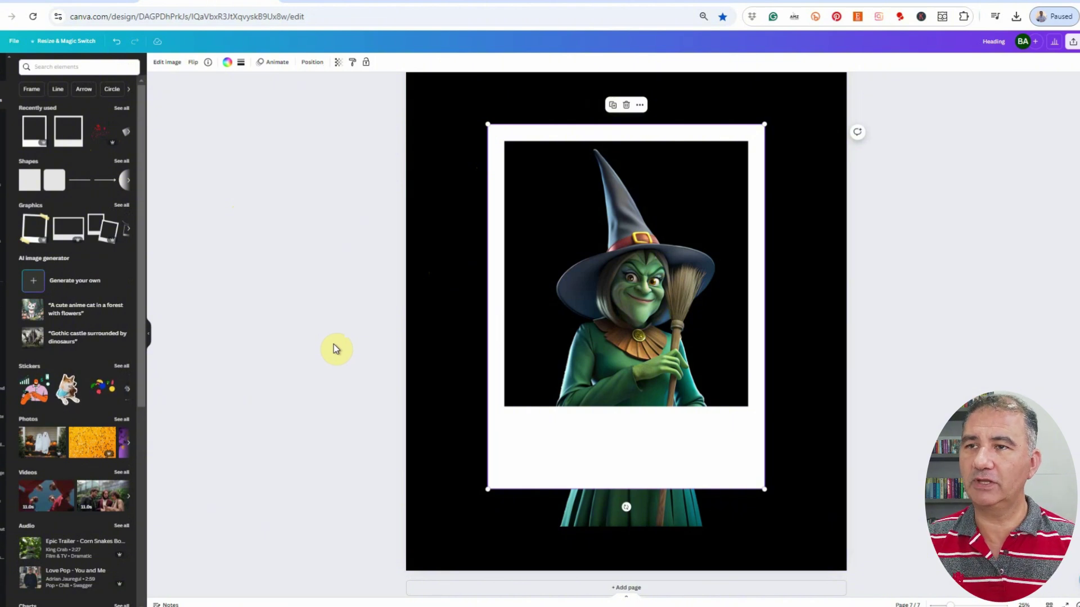
left_click_drag(596, 441, 602, 481)
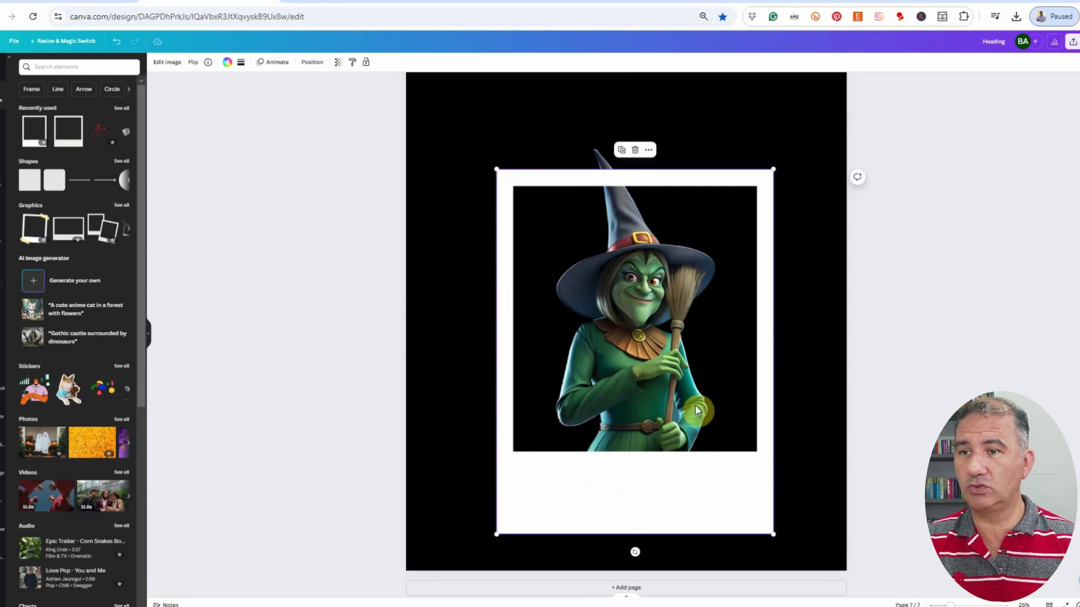
- Select the witch layer behind the frame, enlarge it, and position it so the hat rises well above the frame
left_click(311, 63)
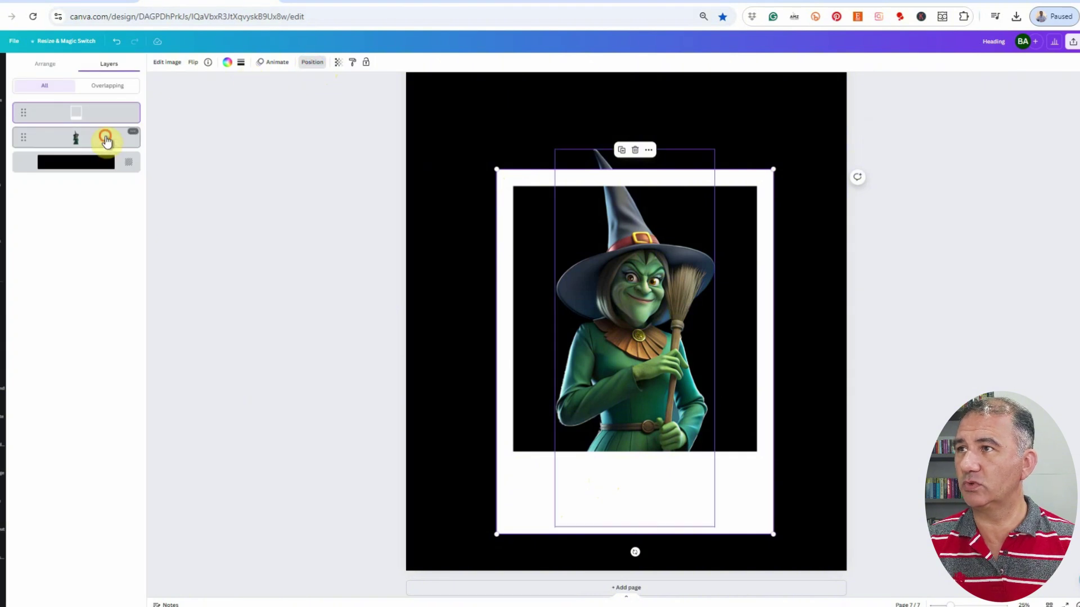
left_click(107, 140)
left_click_drag(714, 527, 786, 579)
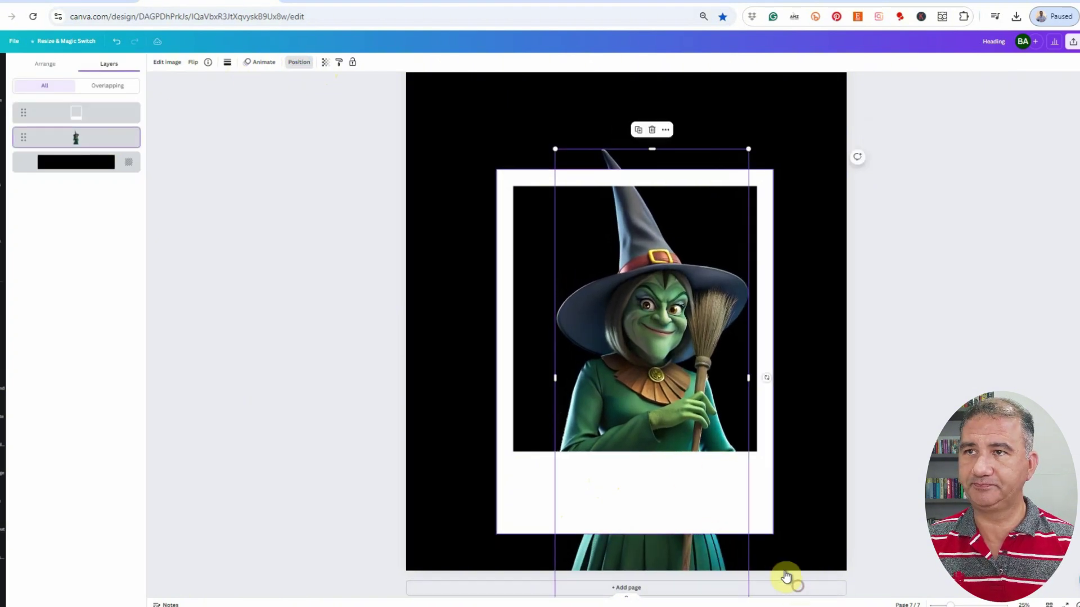
left_click_drag(554, 147, 511, 99)
mouse_move(617, 313)
left_mouse_down()
mouse_move(603, 314)
mouse_move(611, 315)
left_mouse_up()
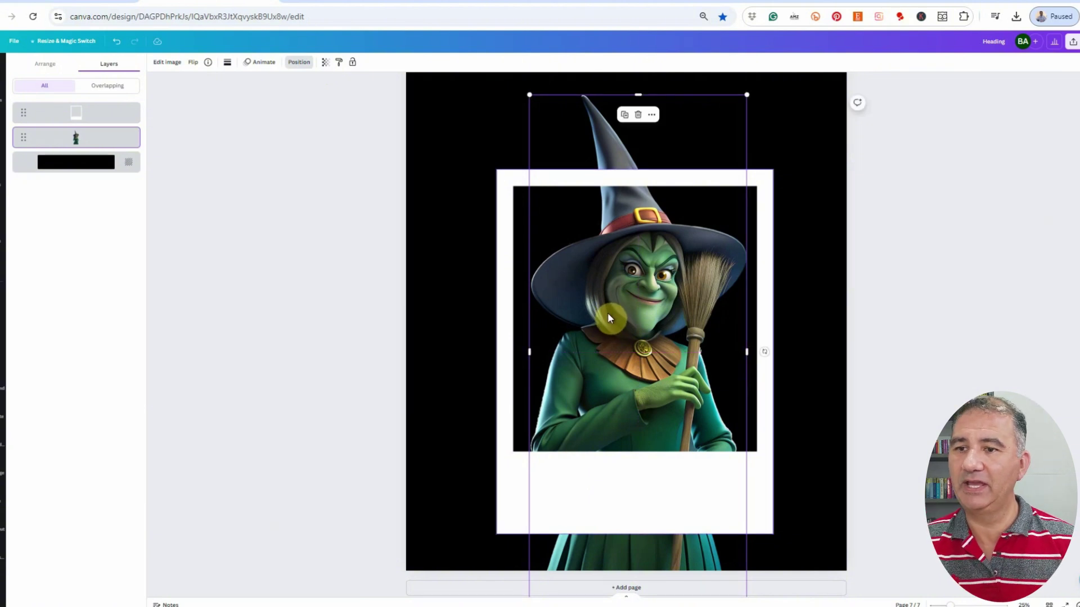
key("Escape")
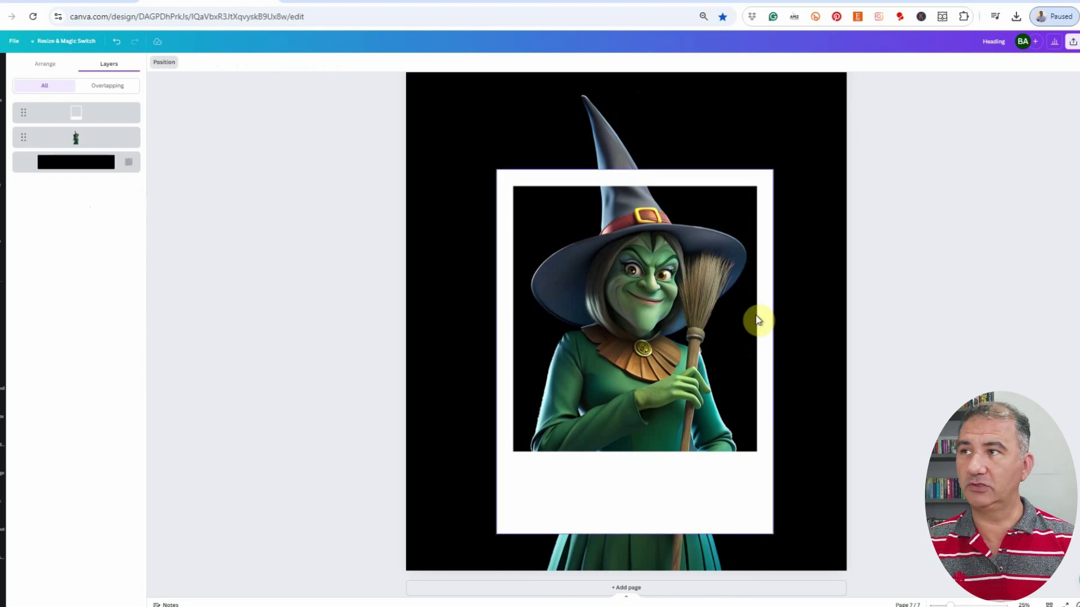
- Duplicate the witch layer and align the copy exactly over the original, in front of the polaroid frame
left_click(75, 138)
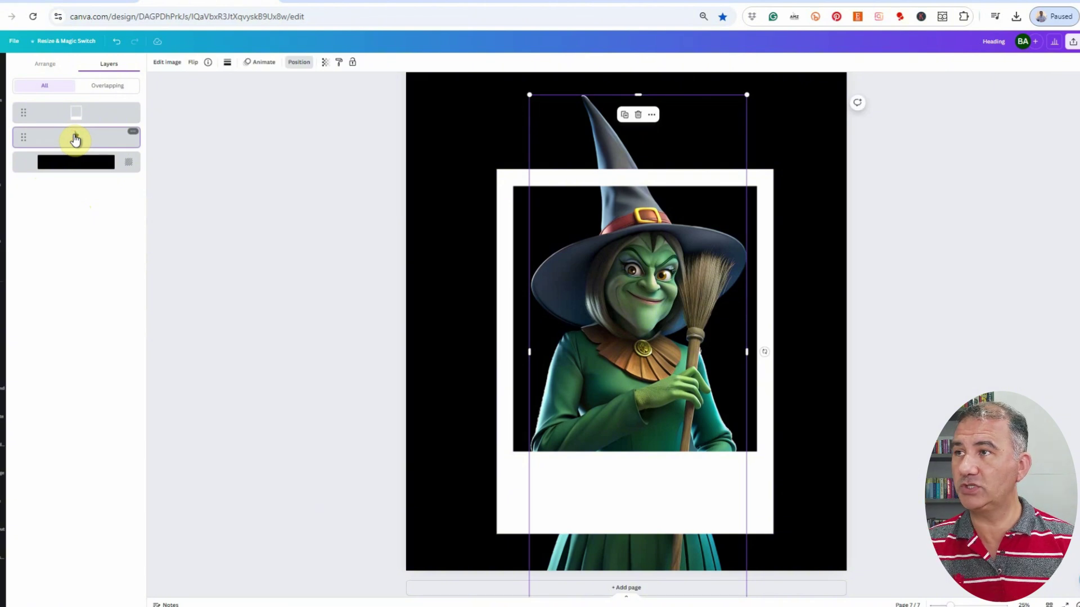
right_click(75, 138)
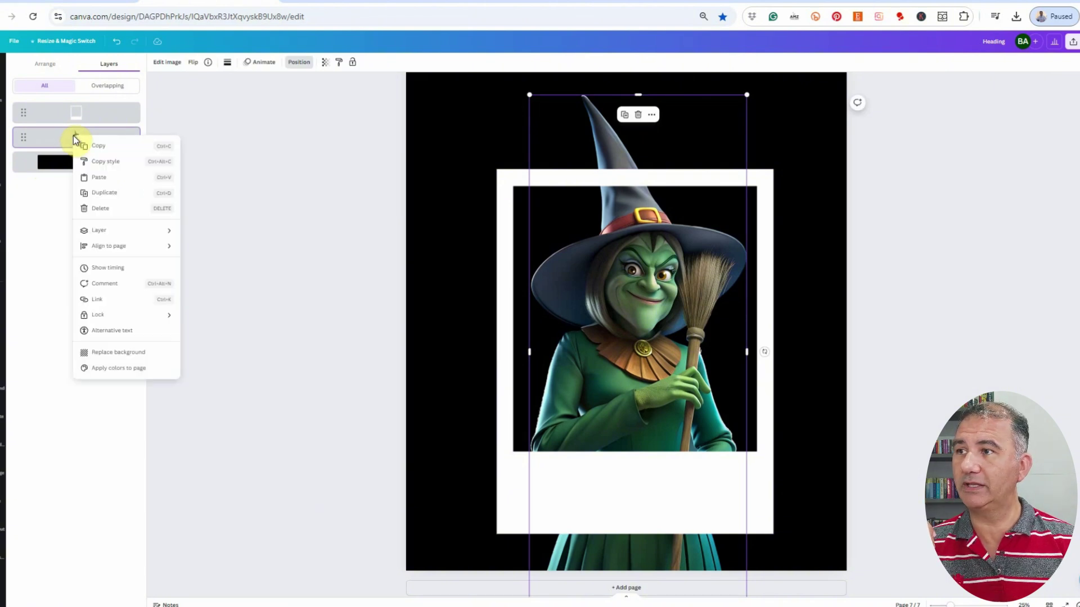
left_click(96, 194)
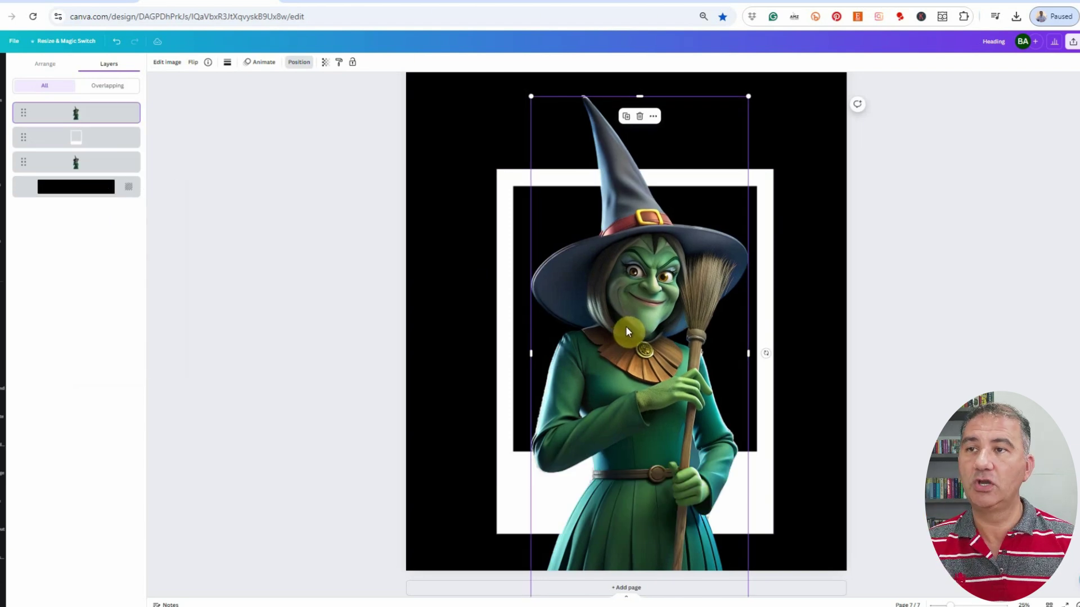
left_click_drag(628, 331, 626, 331)
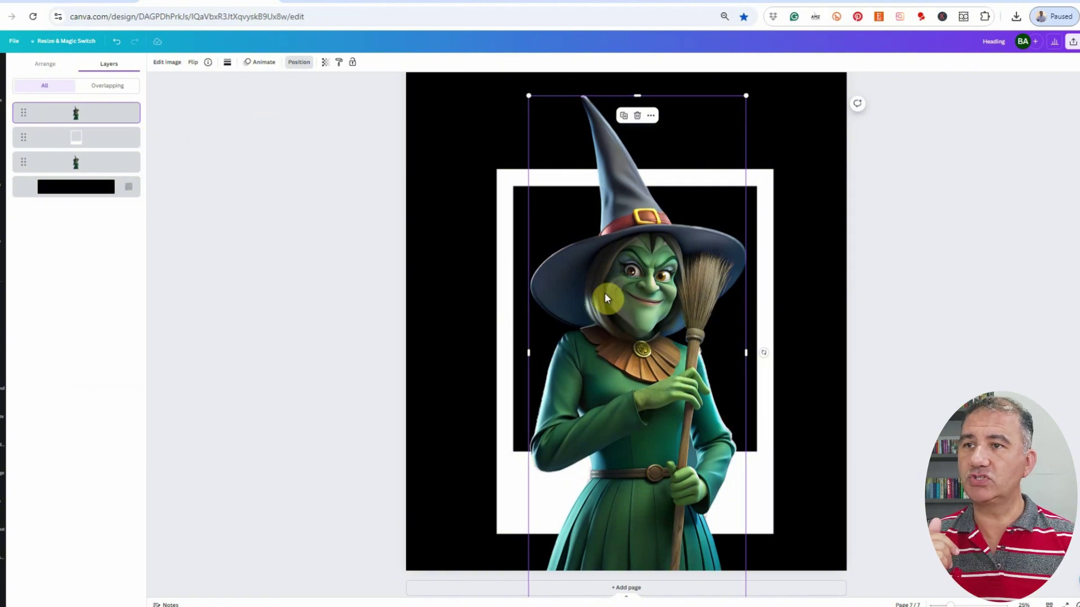
- Apply a Drop shadow effect to the witch copy in front of the polaroid frame
left_click(169, 65)
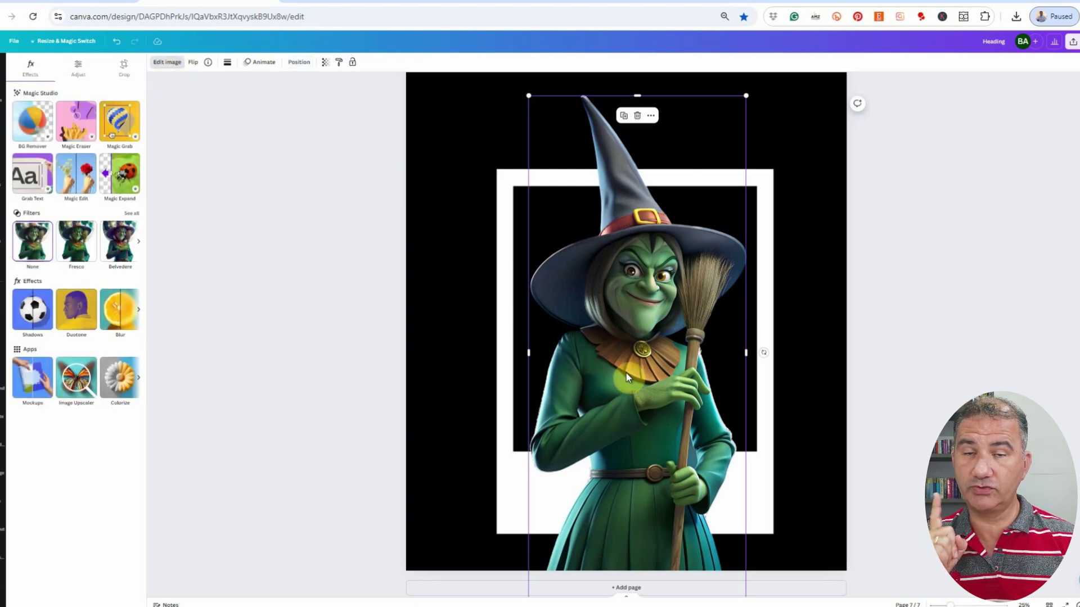
left_click(36, 318)
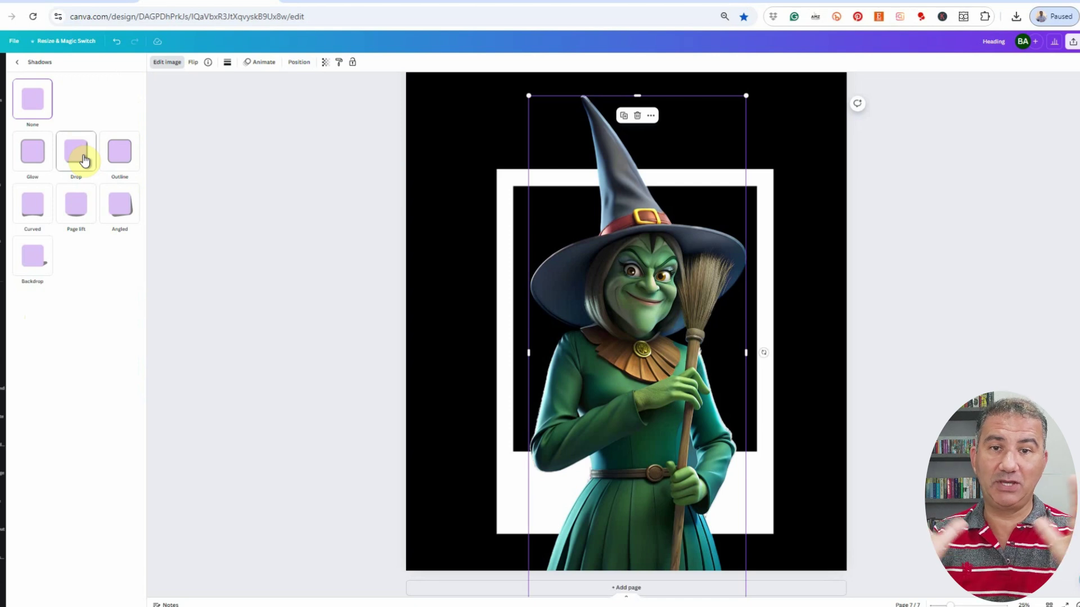
left_click(83, 161)
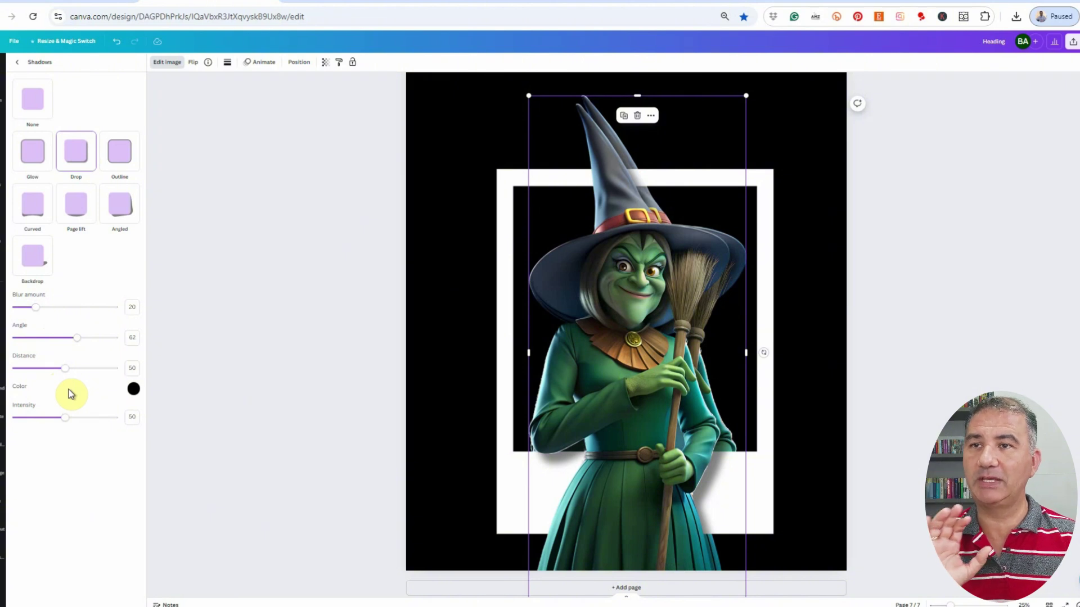
- Enlarge and reposition the shadowed witch copy so it lines up exactly with the original witch behind the frame
left_click_drag(587, 427, 594, 419)
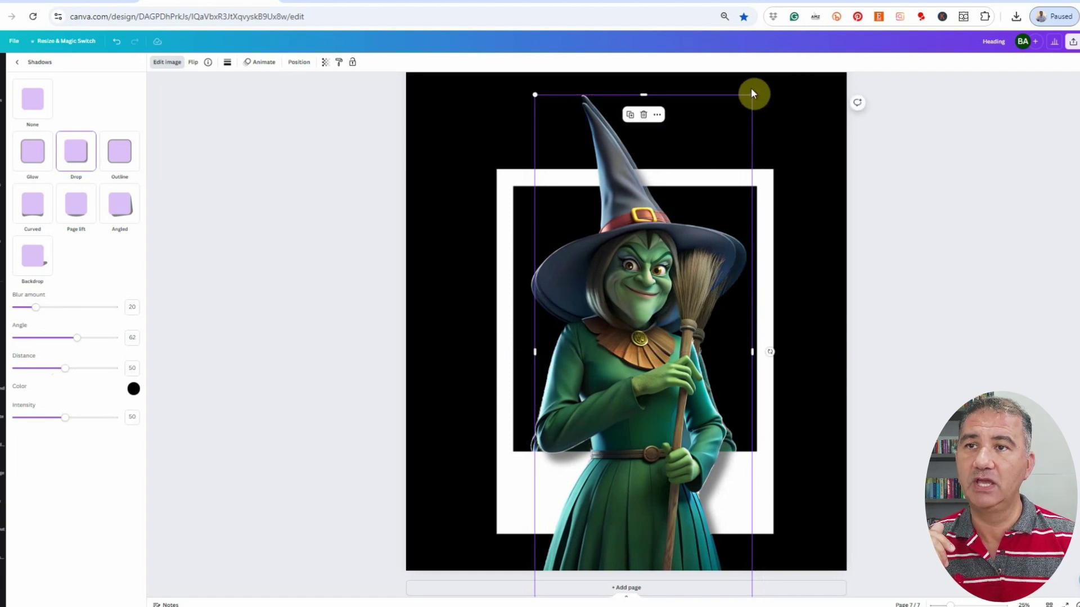
left_click_drag(757, 98, 770, 84)
left_click(771, 85)
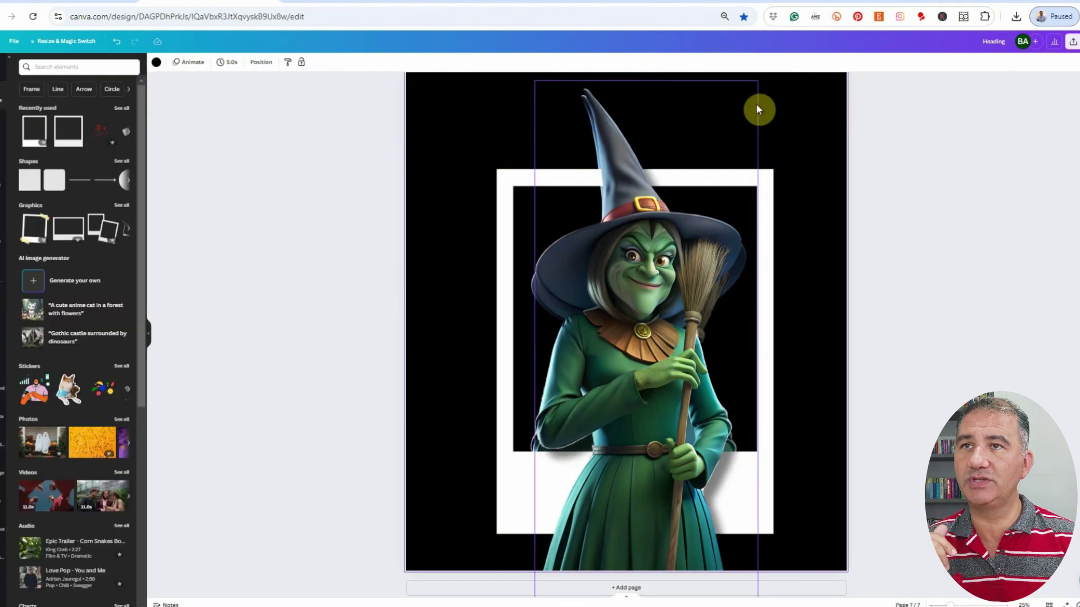
key("ctrl+z")
left_click(678, 256)
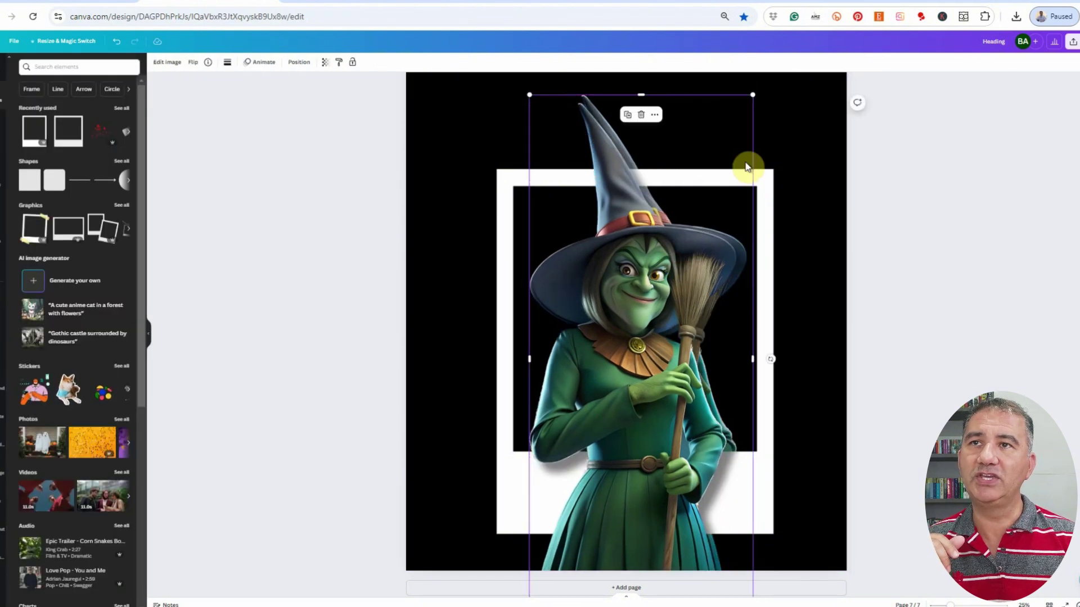
left_click_drag(752, 92, 769, 122)
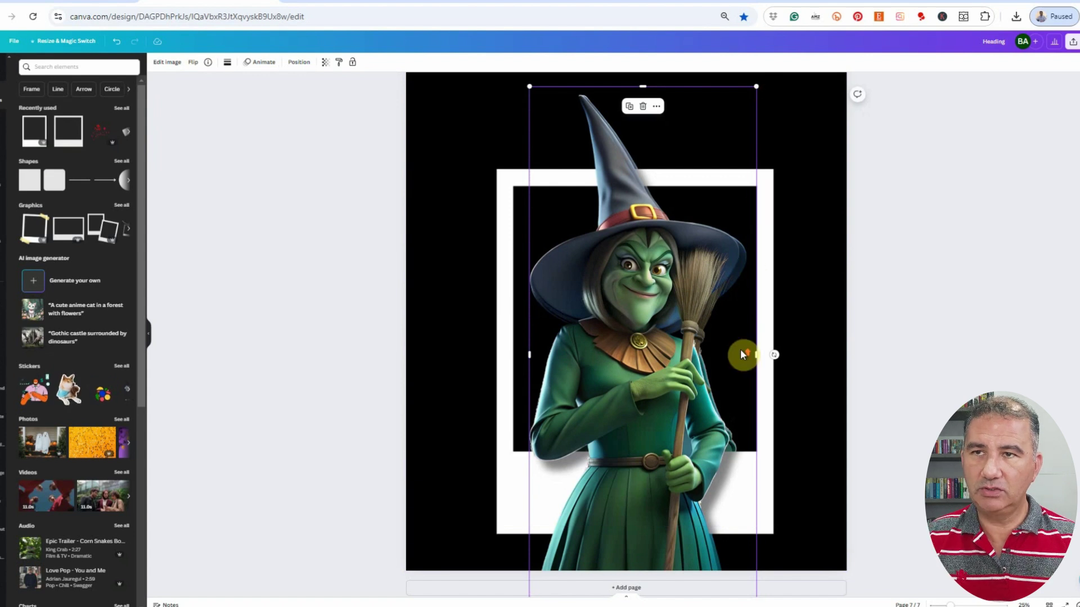
scroll(743, 354, "down", 1)
scroll(742, 354, "down", 1)
left_click_drag(711, 588, 721, 589)
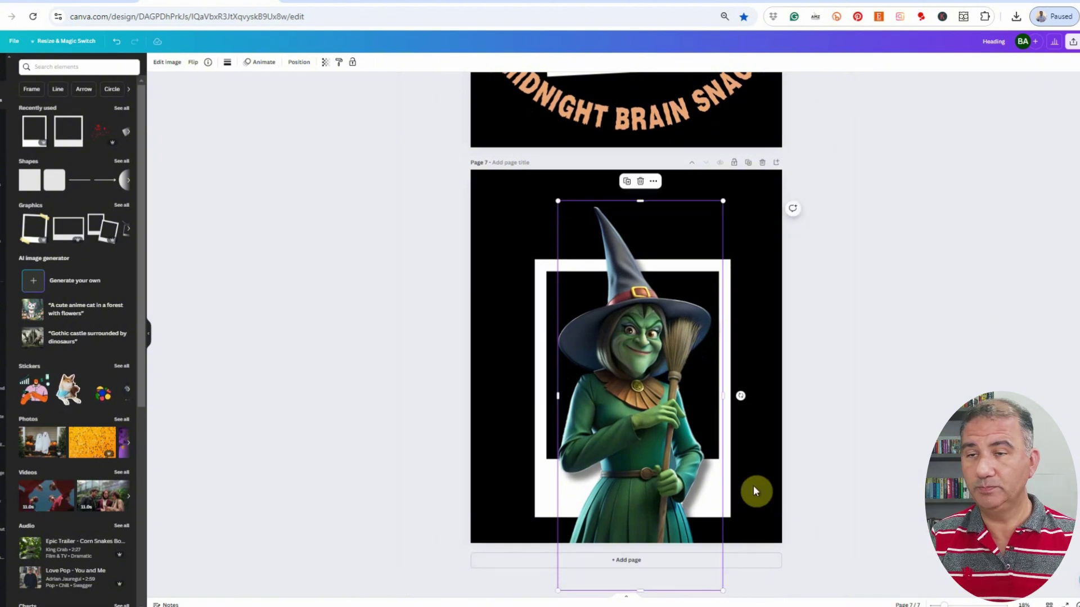
- Crop the front witch copy from below up to the lower inner edge of the polaroid frame opening
scroll(769, 464, "up", 3)
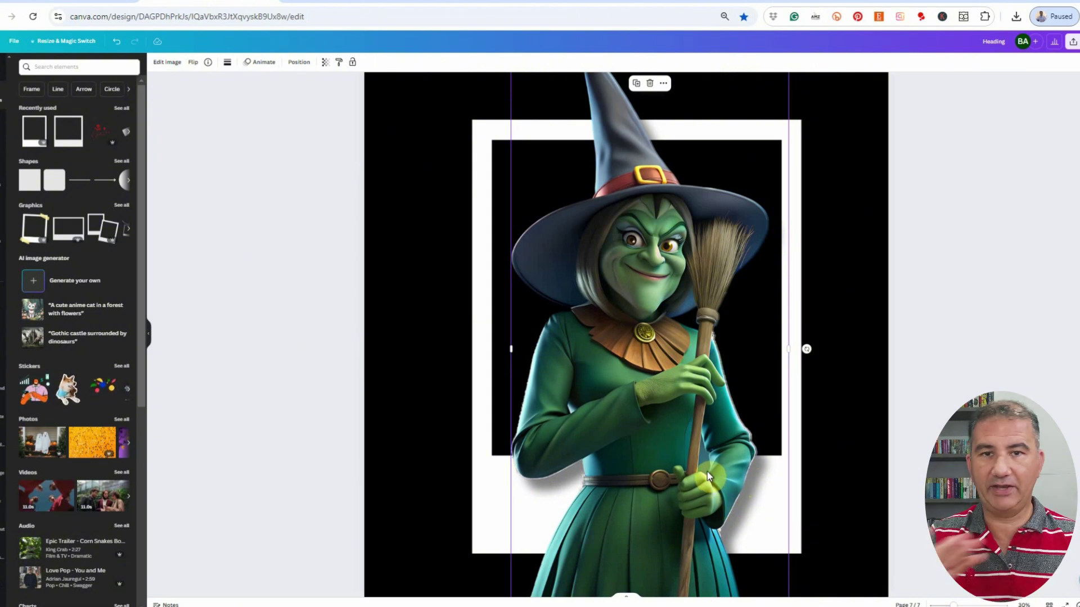
scroll(707, 477, "down", 1)
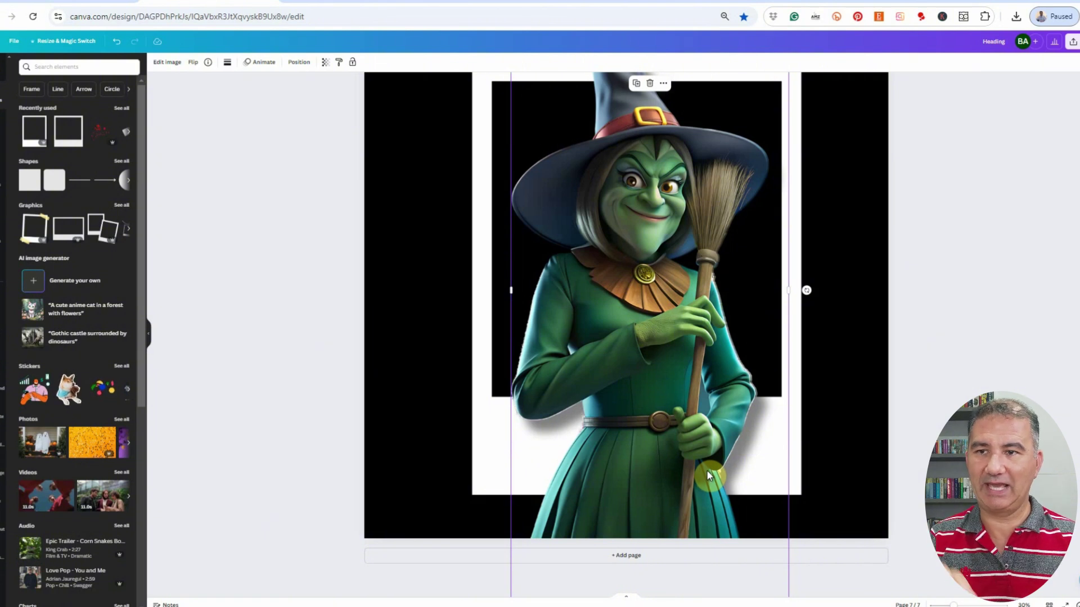
scroll(649, 475, "down", 1)
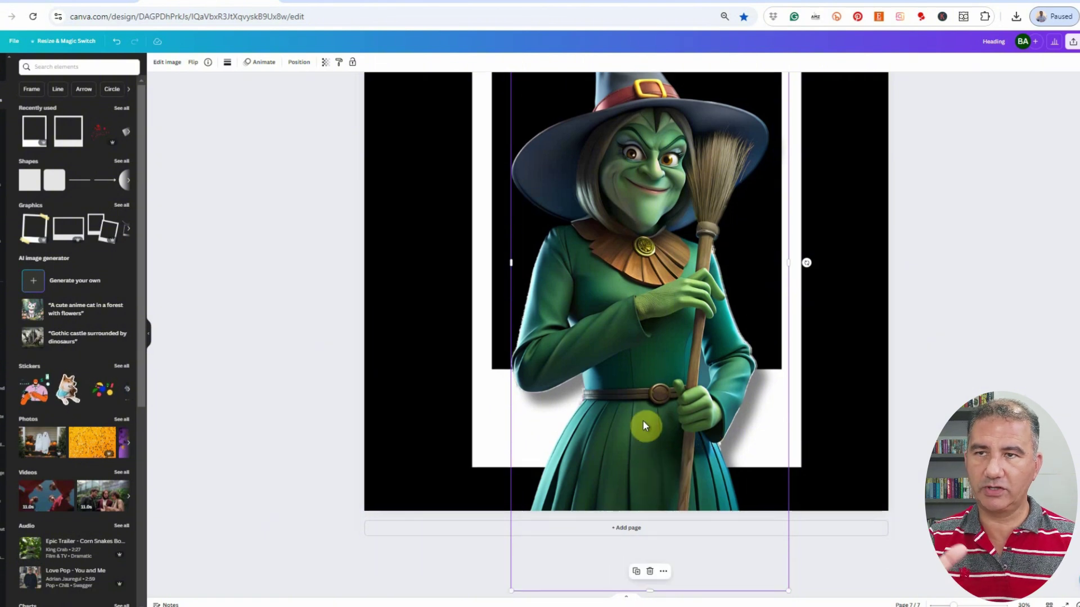
left_click_drag(650, 593, 653, 422)
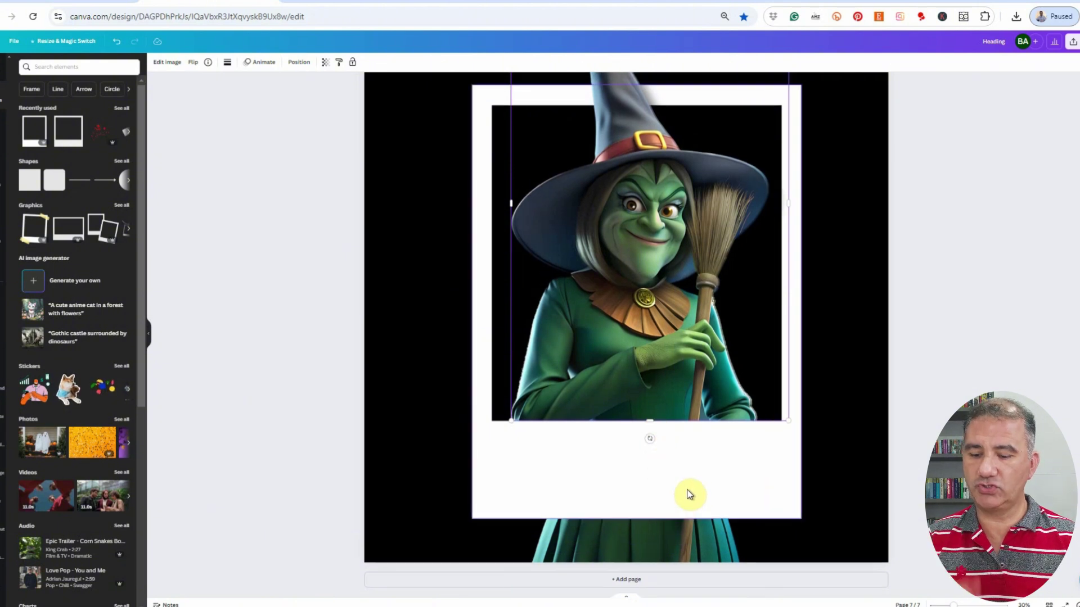
- Add a square shape to the page and fill it with the muted teal from the photo colors
left_click(857, 479)
key("r")
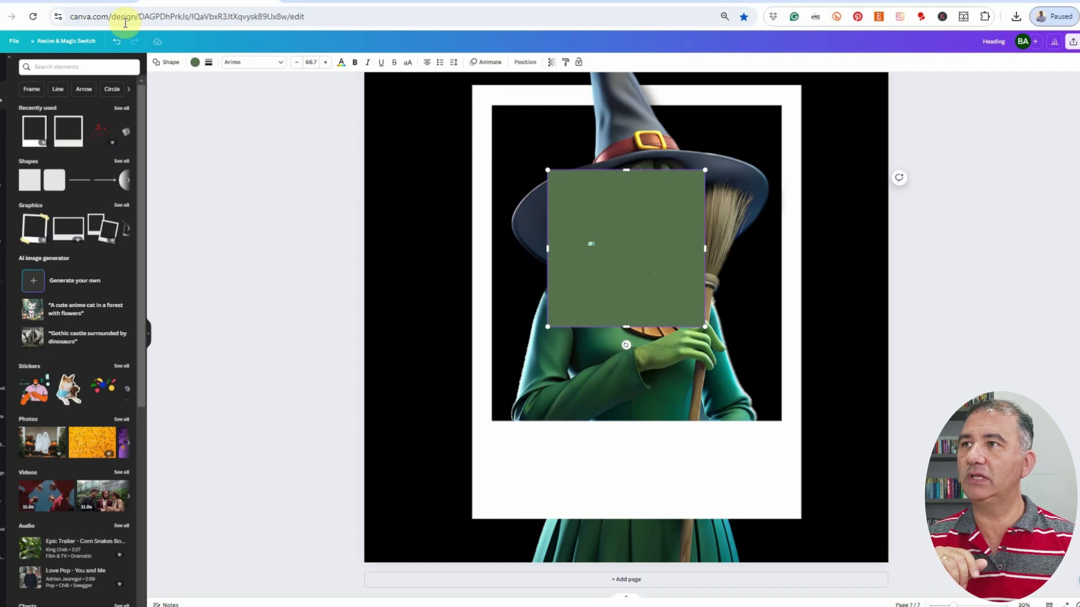
left_click(194, 66)
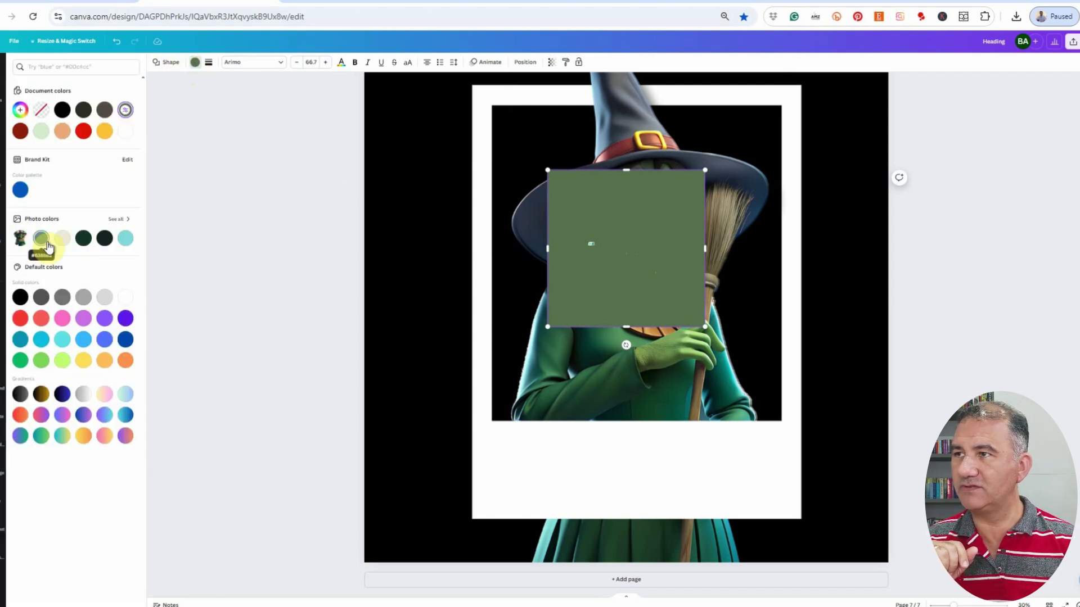
left_click(126, 239)
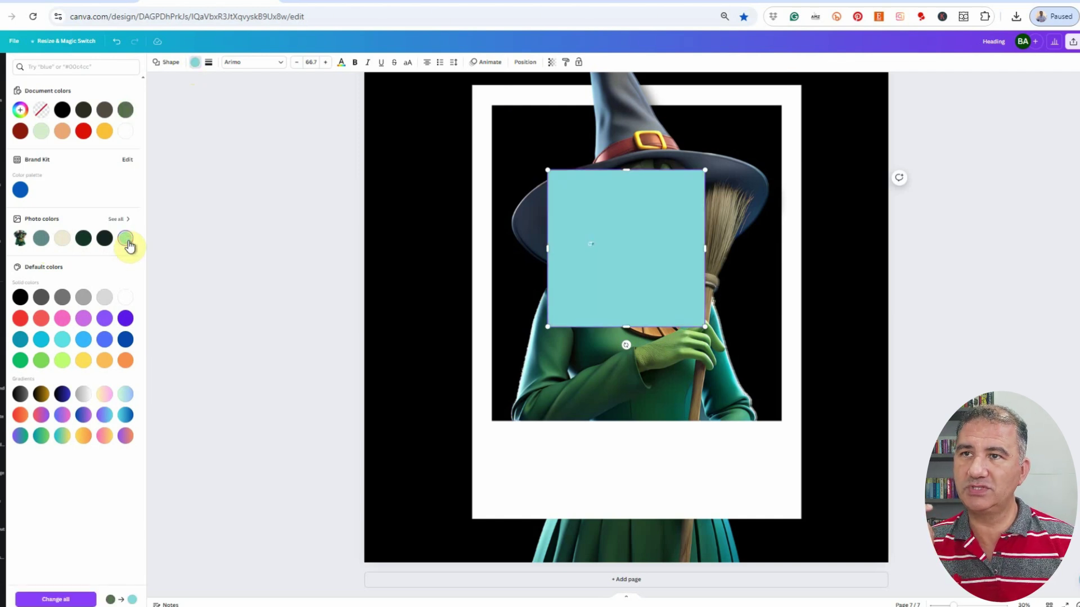
left_click(41, 241)
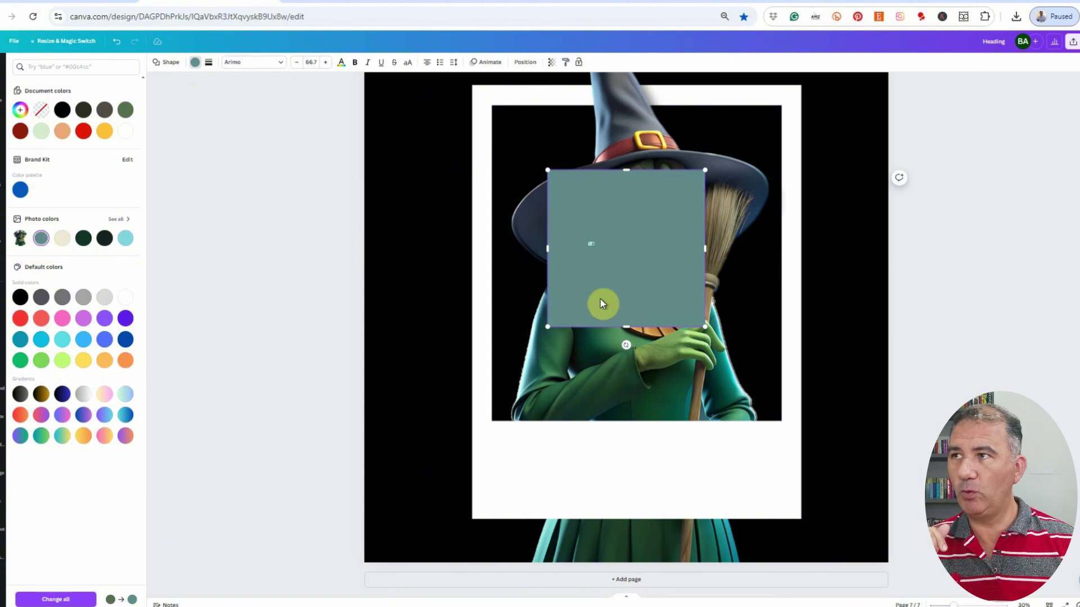
- Stretch the teal square over the whole frame opening and move its layer behind the frame and both witches
left_click_drag(635, 287, 578, 212)
left_click_drag(645, 254, 787, 437)
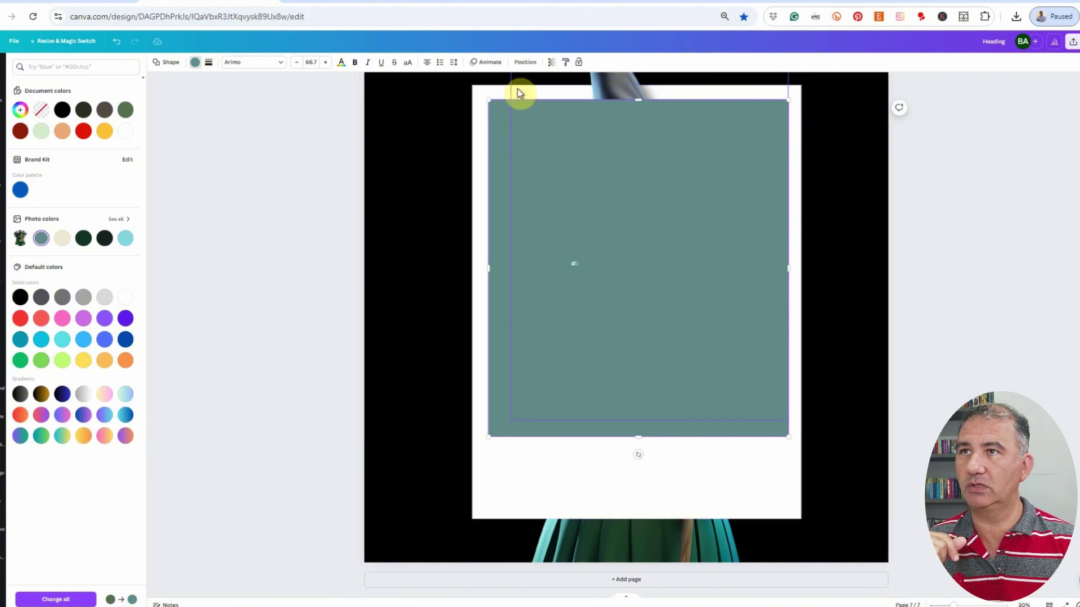
left_click(524, 62)
left_click_drag(99, 113, 98, 207)
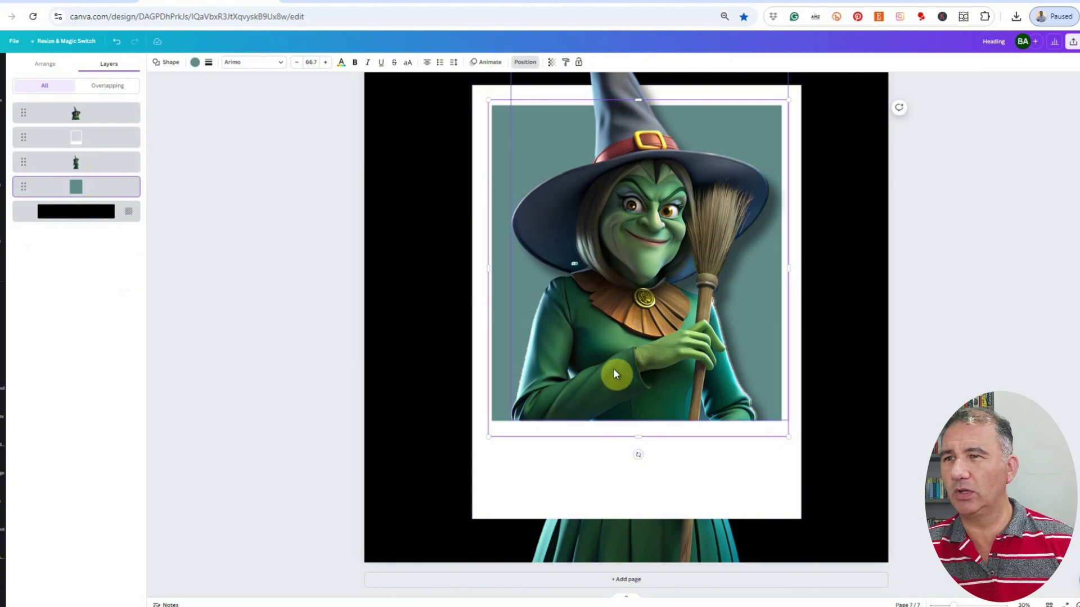
key("Escape")
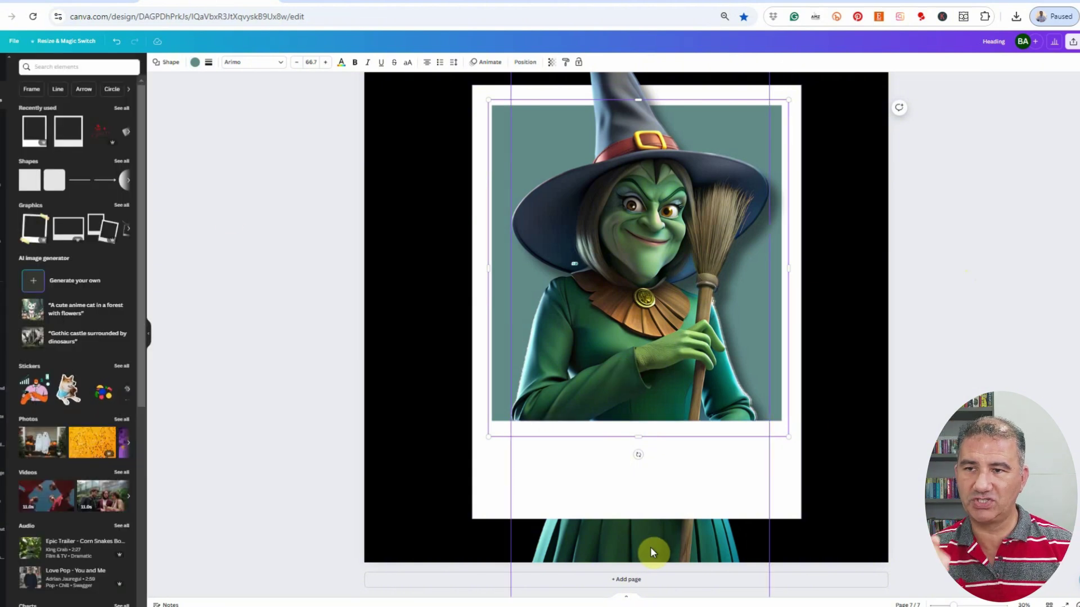
- Crop the rear witch from below so her skirt no longer extends beneath the polaroid frame
left_click(651, 550)
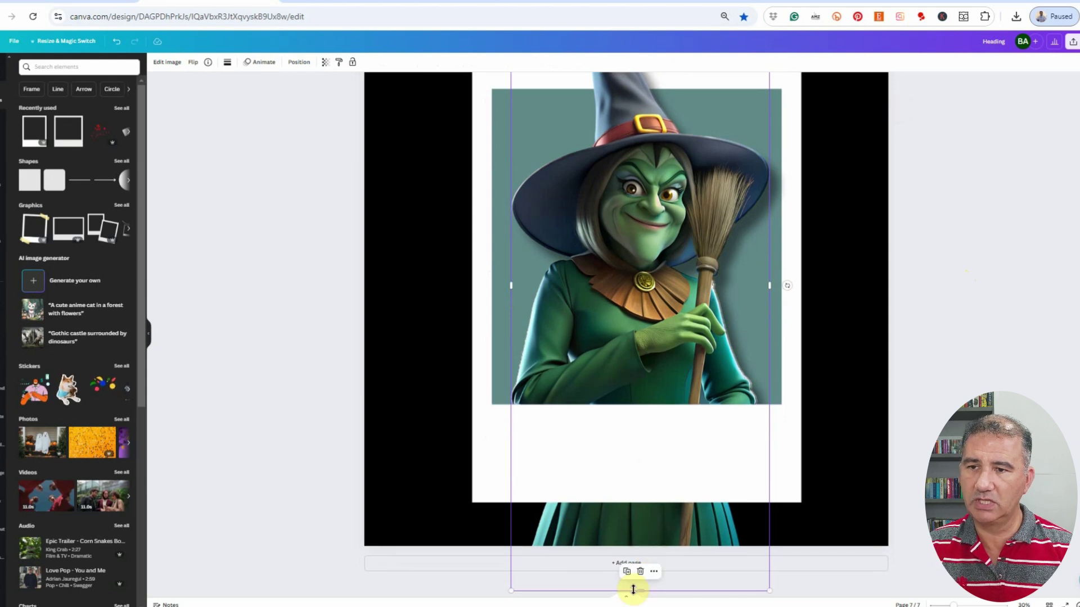
left_click_drag(640, 590, 648, 478)
key("Escape")
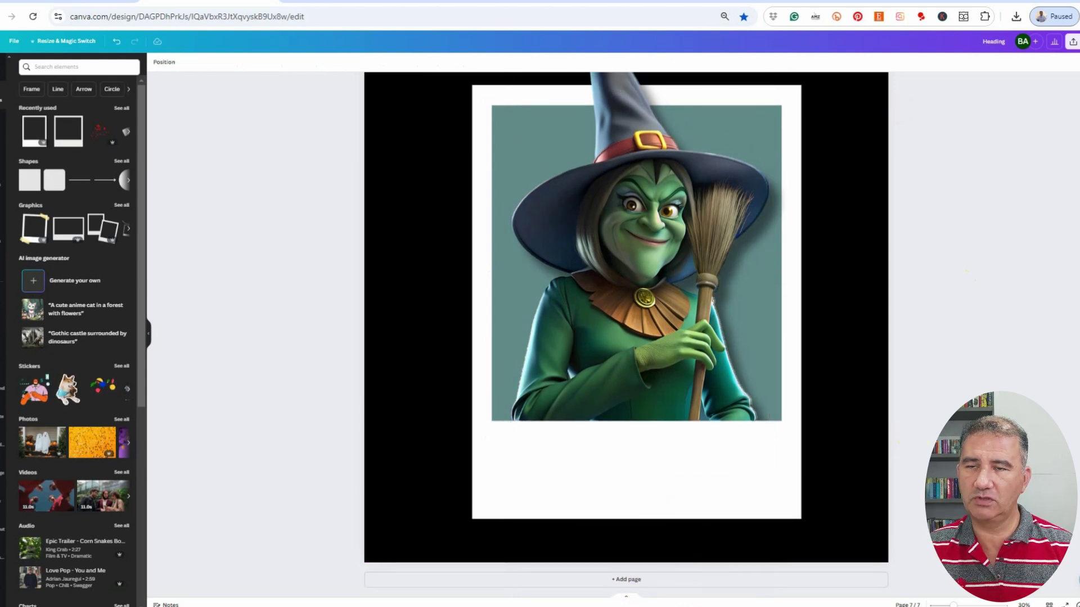
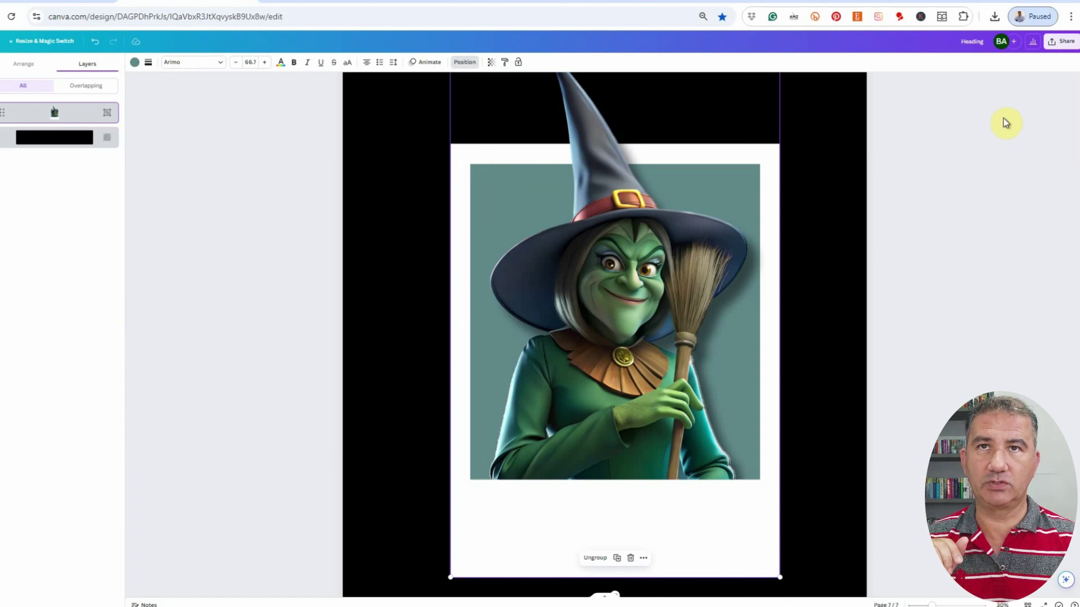
- Download the polaroid design as a PNG with a transparent background
left_click(1061, 41)
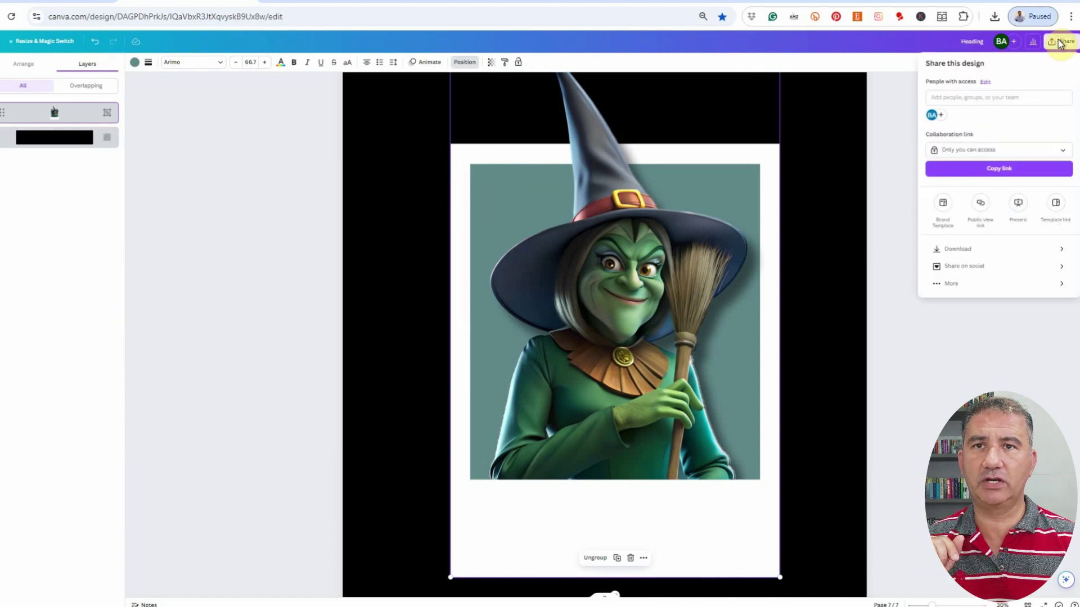
left_click(955, 251)
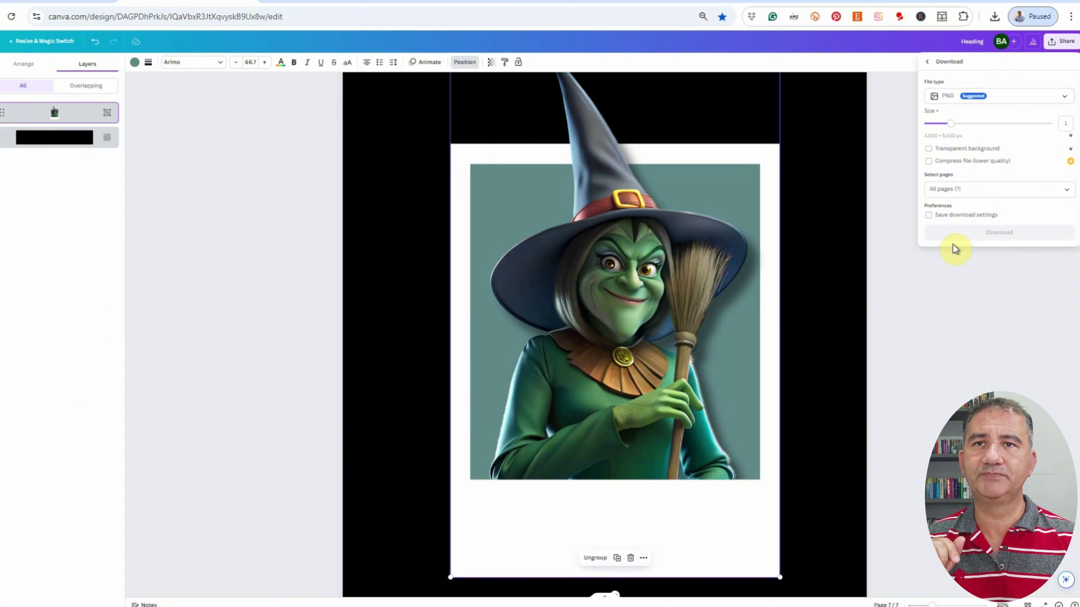
left_click(928, 153)
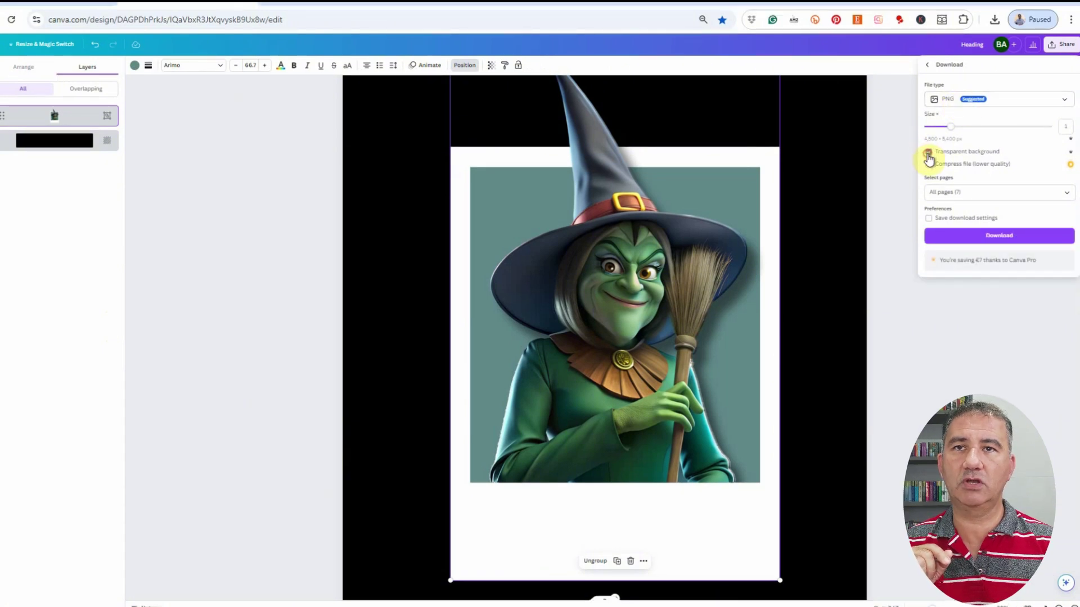
left_click(990, 237)
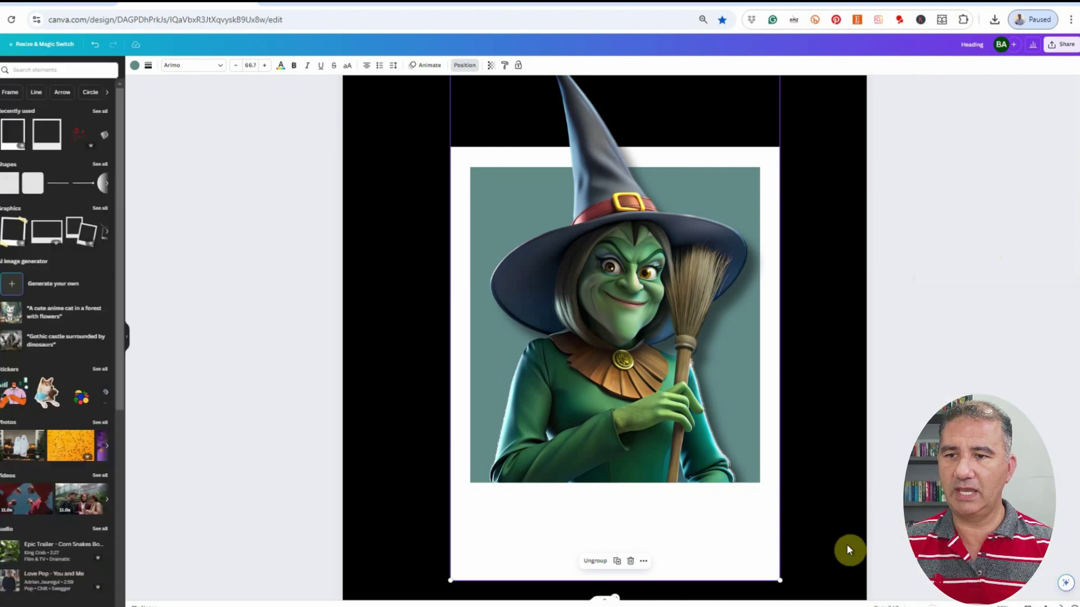
- Add a new page after page 7 and place the downloaded Heading (5).png on it
scroll(816, 566, "down", 2)
left_click(606, 584)
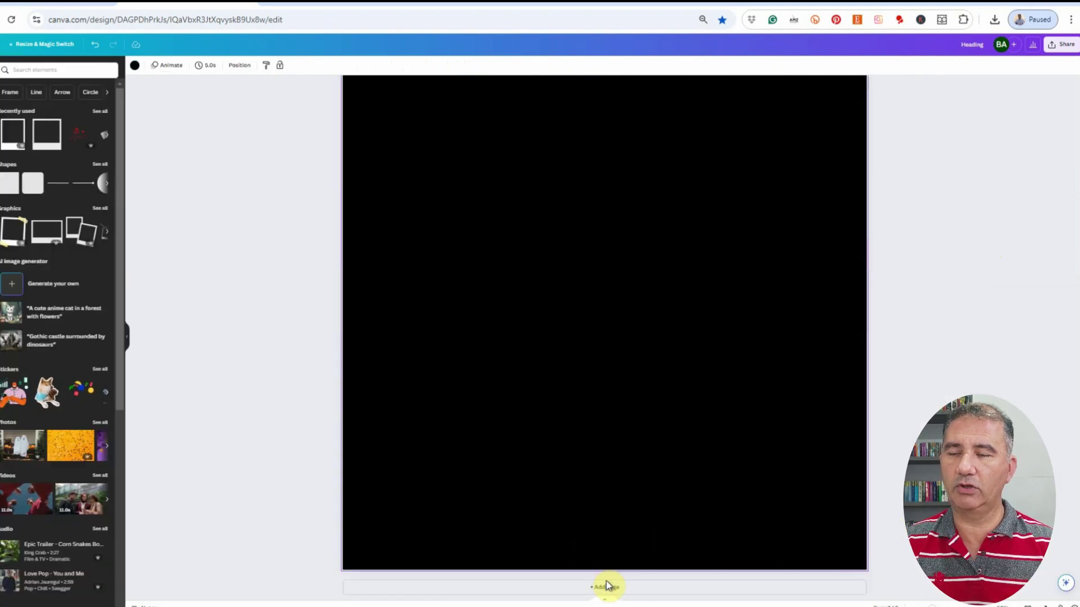
left_click(742, 563)
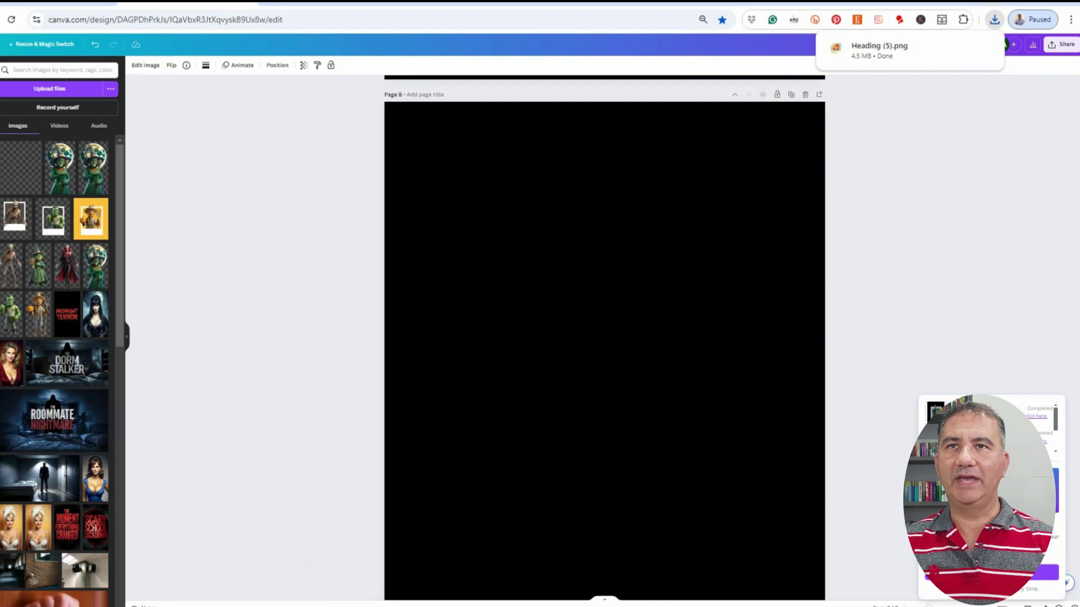
mouse_move(872, 61)
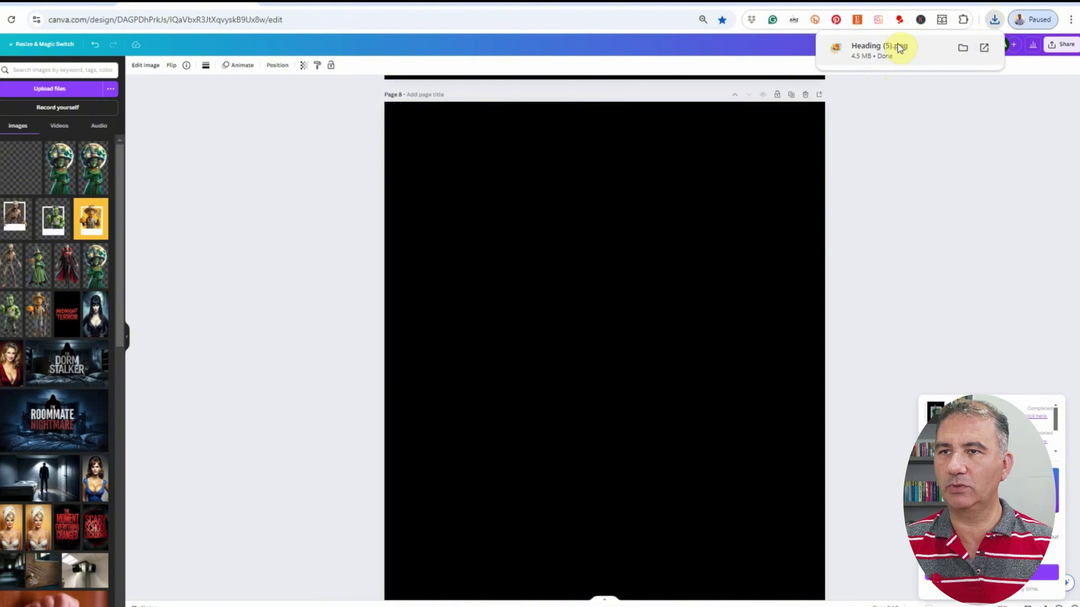
left_click_drag(897, 44, 635, 289)
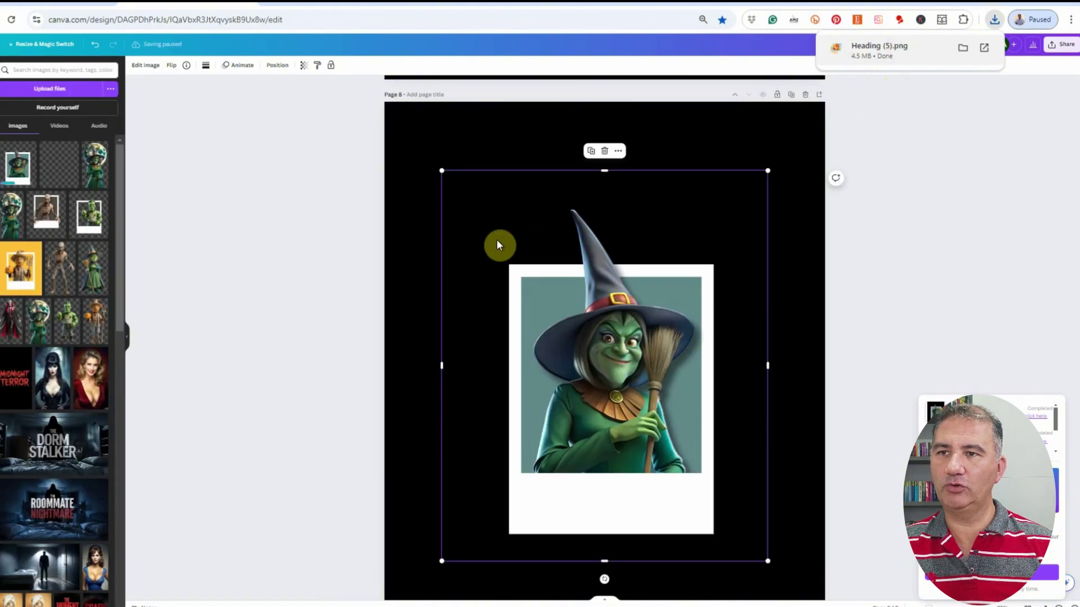
- Enlarge the witch polaroid image and move it to the upper middle of the new page
left_click_drag(633, 364, 619, 330)
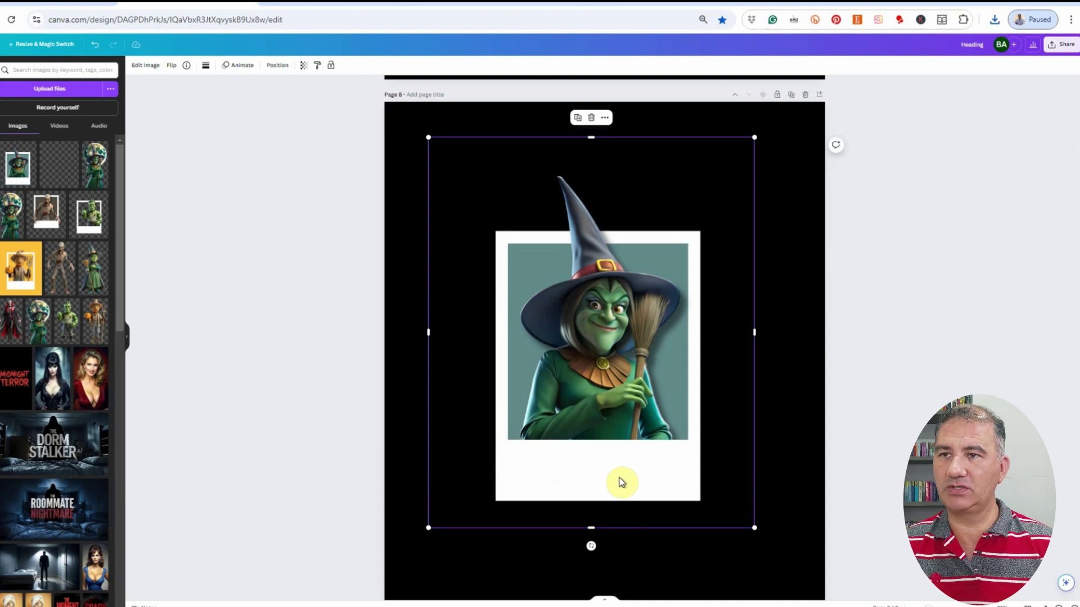
mouse_move(629, 471)
left_mouse_down()
mouse_move(615, 438)
mouse_move(633, 449)
mouse_move(633, 468)
left_mouse_up()
mouse_move(601, 390)
left_mouse_down()
mouse_move(616, 400)
mouse_move(612, 370)
mouse_move(615, 382)
left_mouse_up()
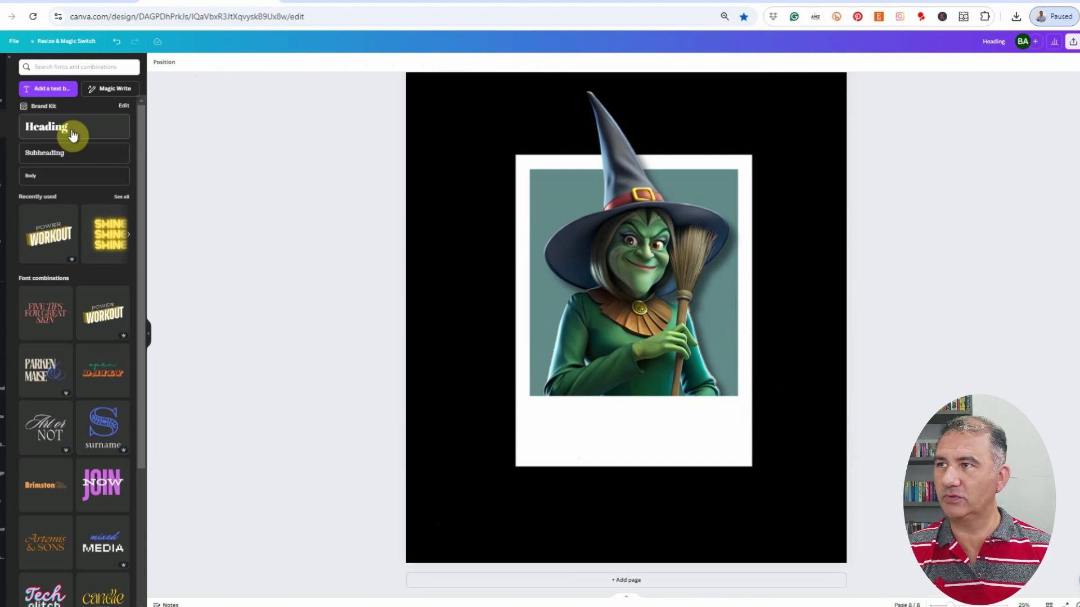
- Add a heading text to the page and set its font size to 400
left_click(52, 129)
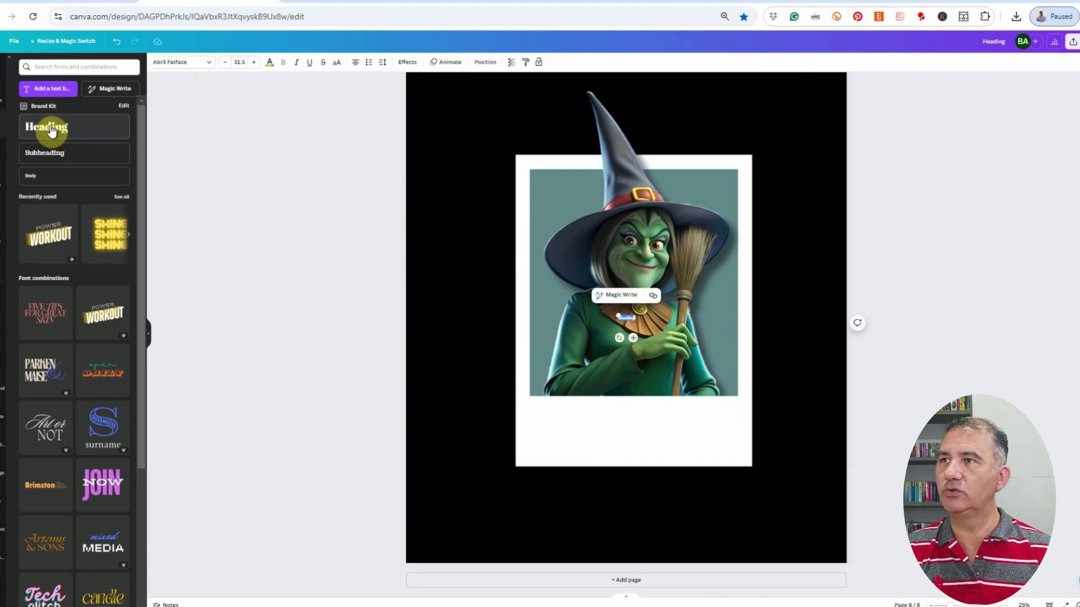
left_click(237, 63)
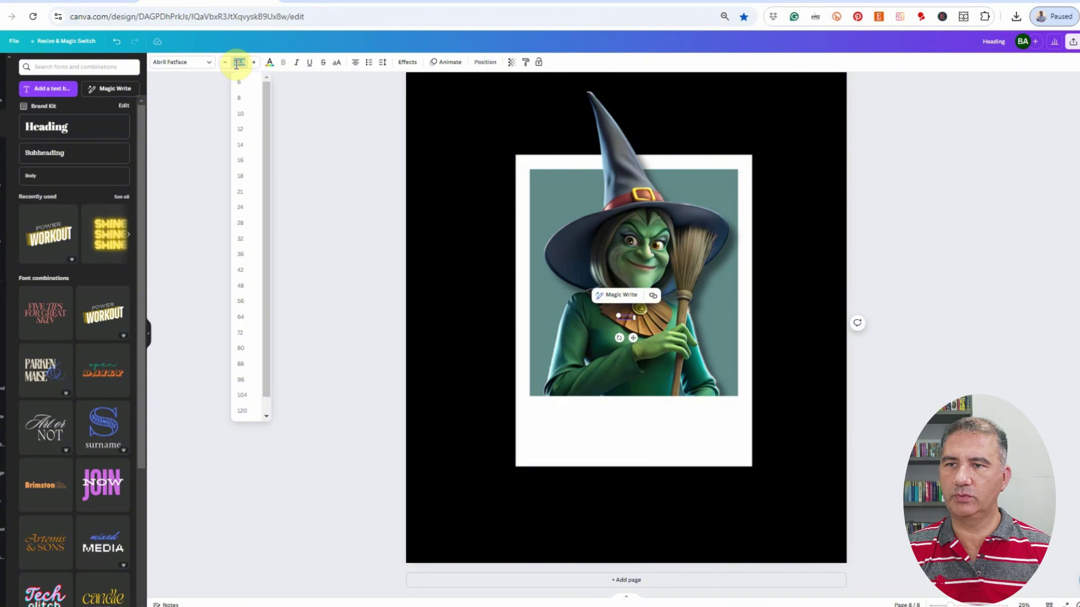
type("10")
type("0")
key("Return")
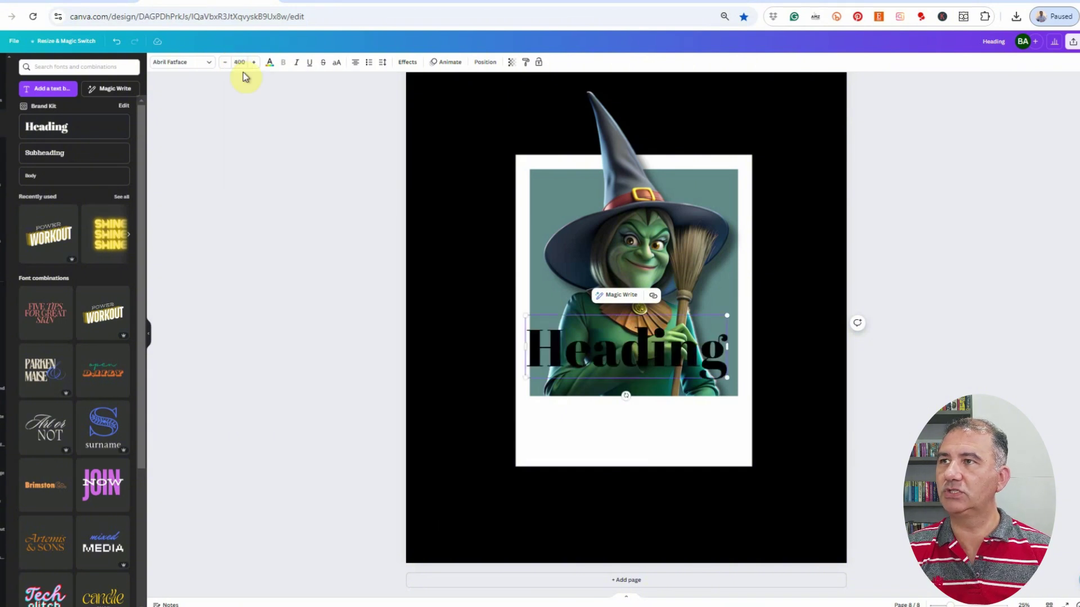
- Search the fonts for shlop and apply the Shlop font to the heading
left_click(193, 63)
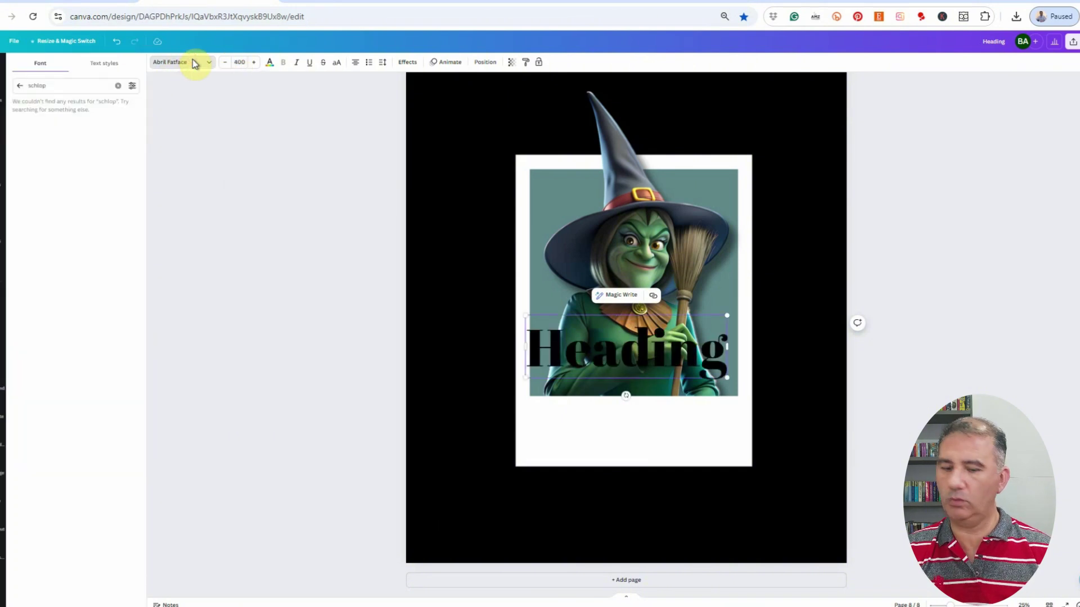
left_click(76, 85)
key("BackSpace")
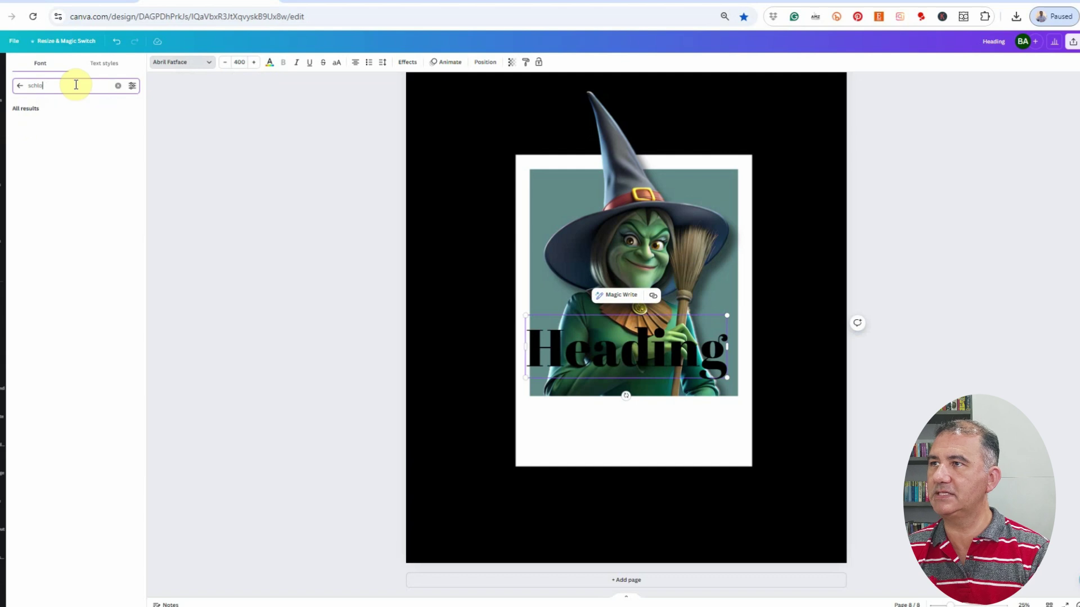
key("BackSpace")
key("BackSpace")
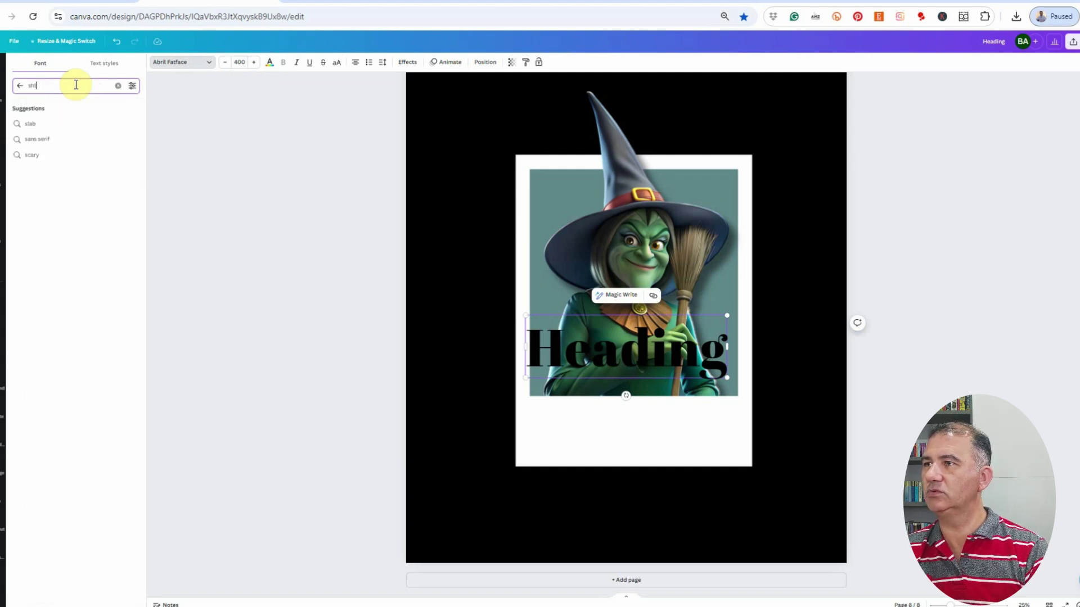
type("oop")
key("BackSpace")
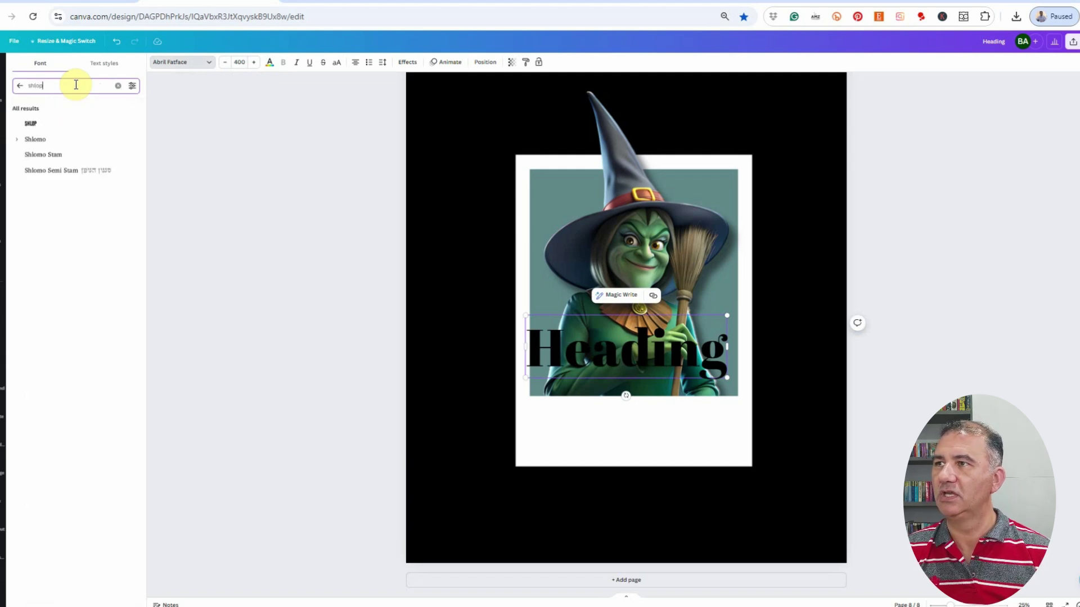
type("p")
left_click(41, 130)
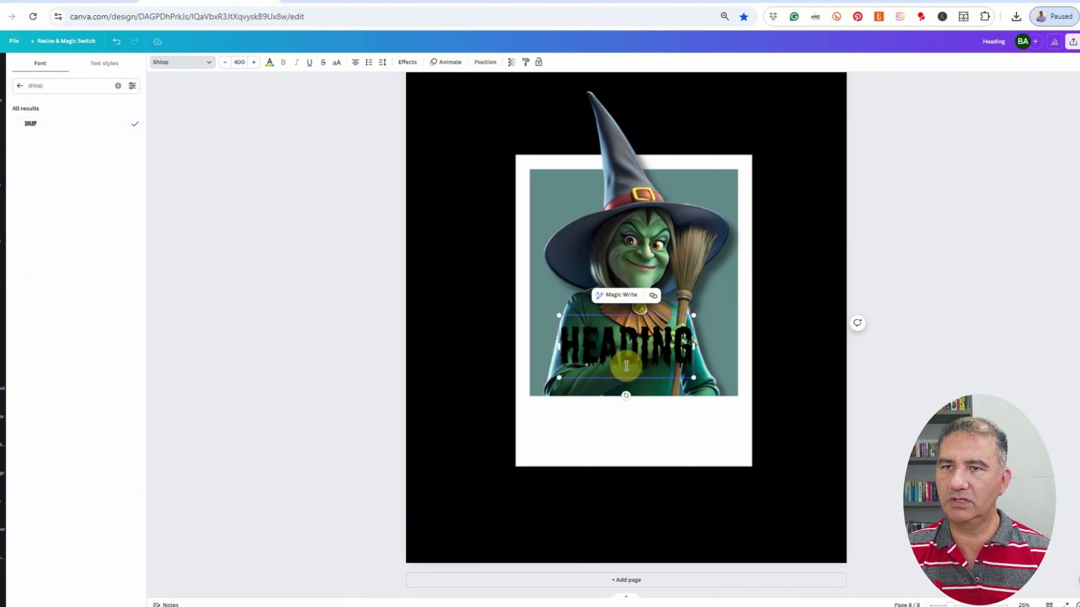
- Move the heading down onto the blank white strip below the witch in the polaroid
left_click_drag(626, 352, 675, 422)
key("Escape")
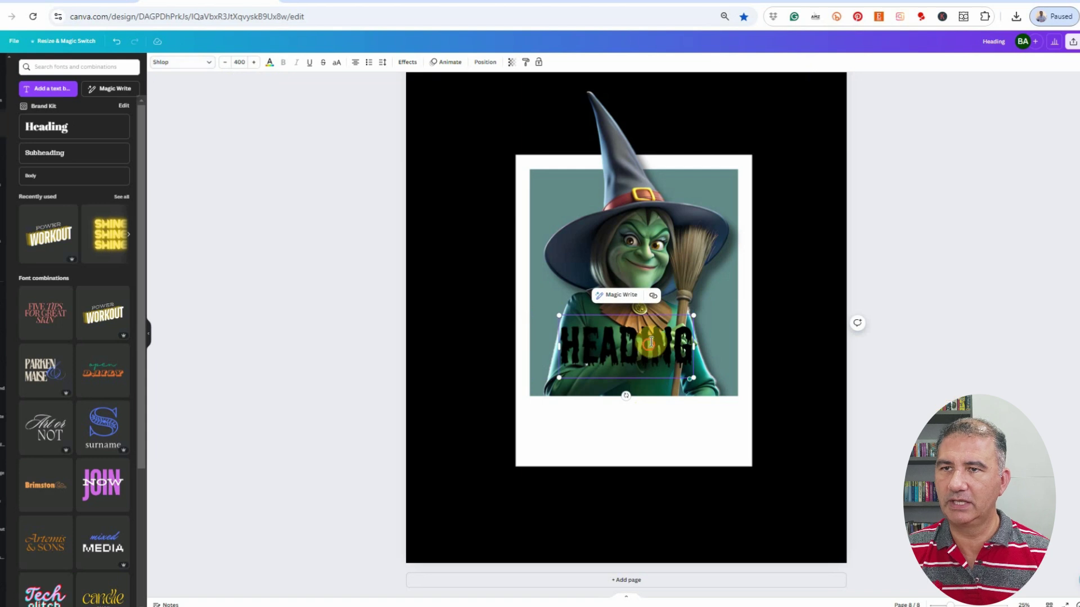
left_click_drag(696, 348, 659, 419)
left_click(890, 410)
left_click_drag(625, 337, 618, 413)
- Replace the heading's text with SEE YOU SOON
double_click(618, 419)
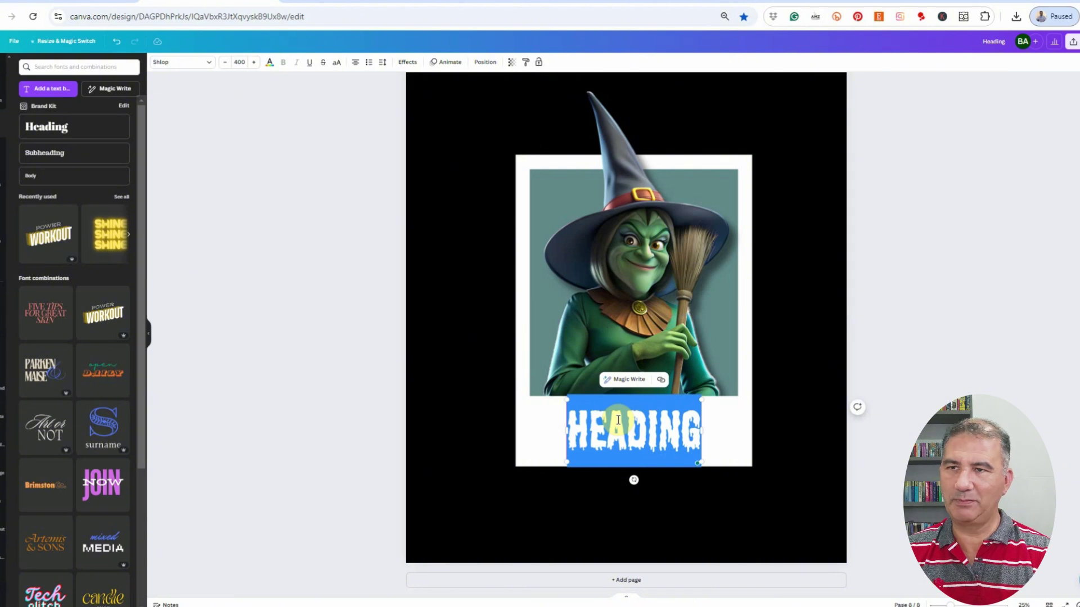
type("SEE Y")
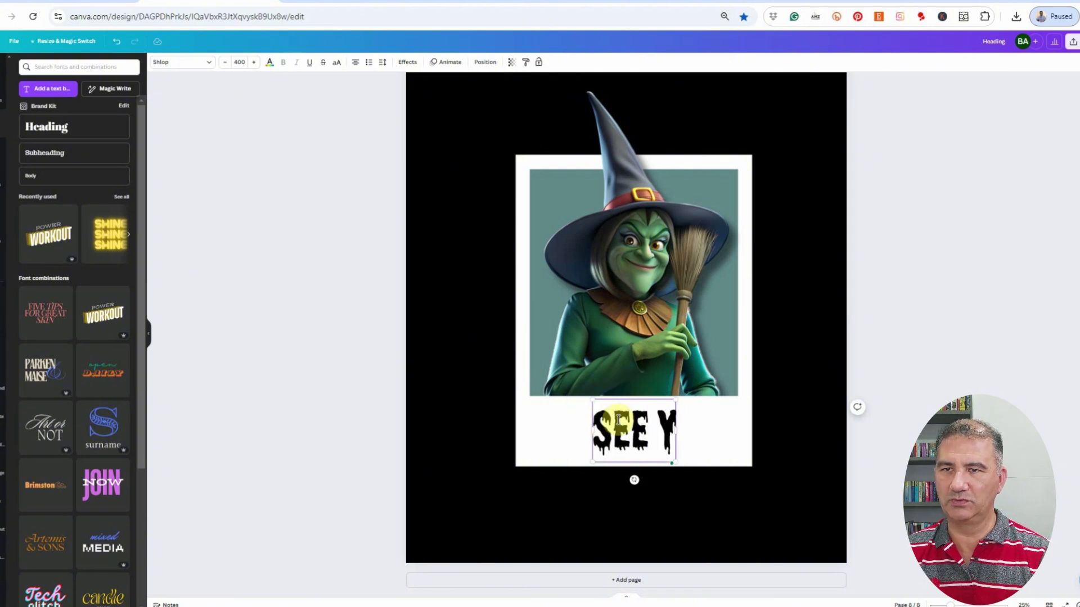
type("OU SOON")
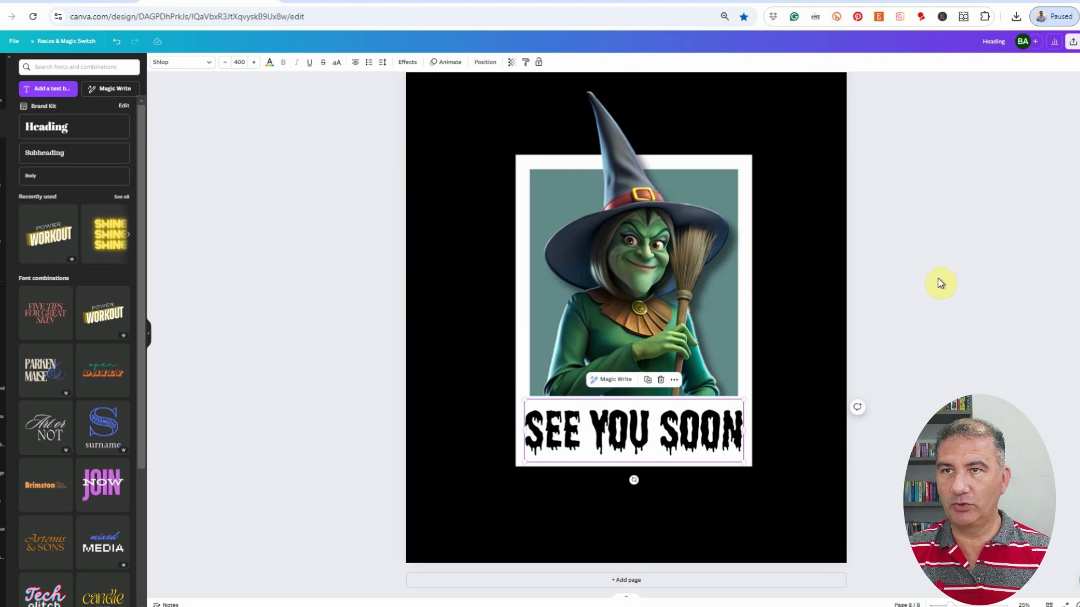
- Add another heading at font size 400 and place it above the polaroid, near the page's upper edge
scroll(956, 308, "up", 3)
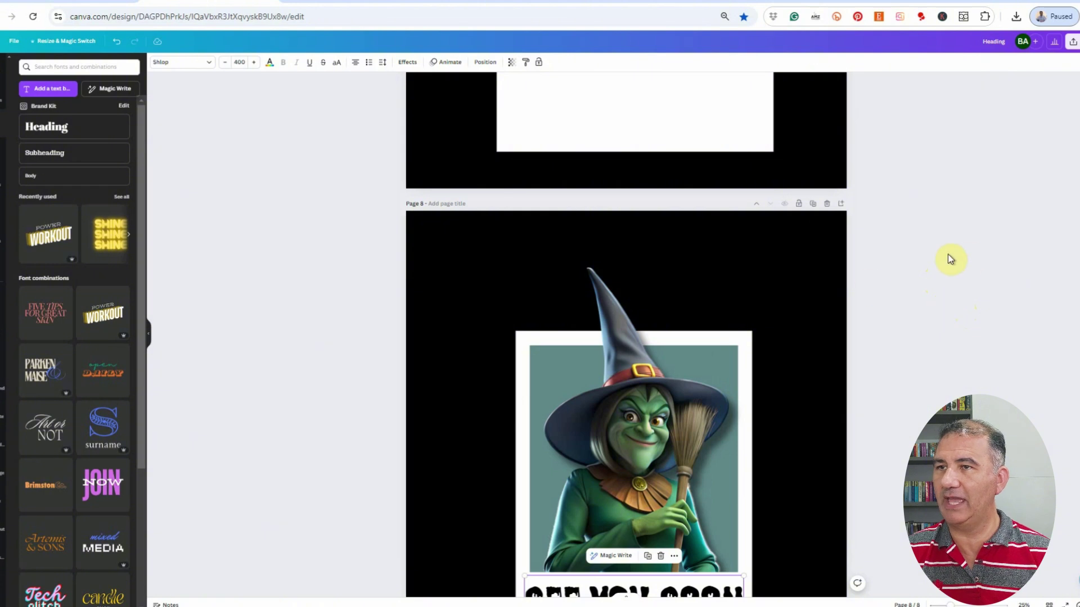
left_click(54, 128)
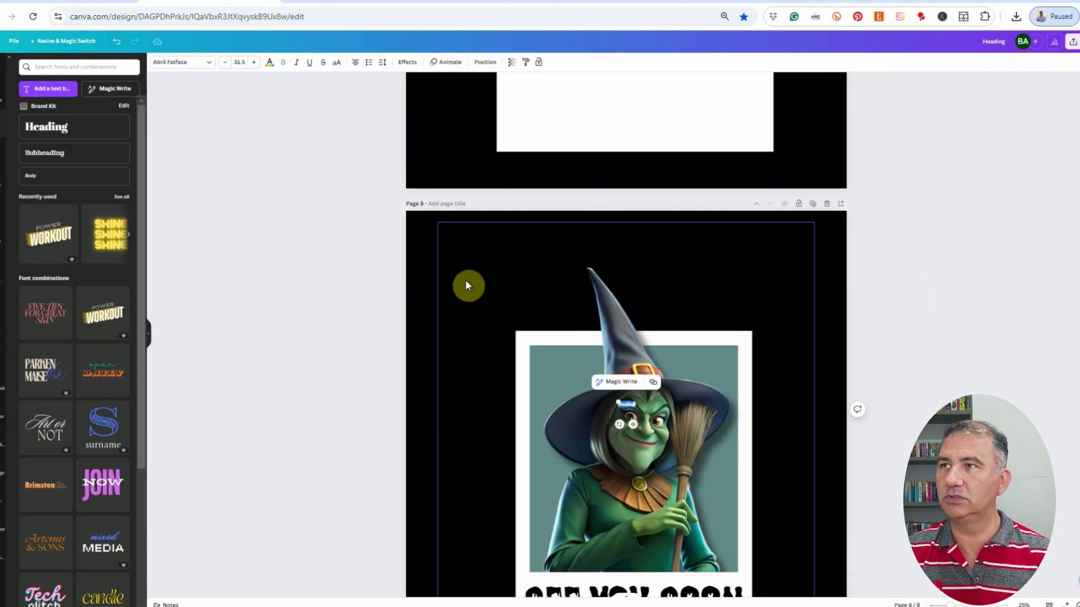
left_click(247, 62)
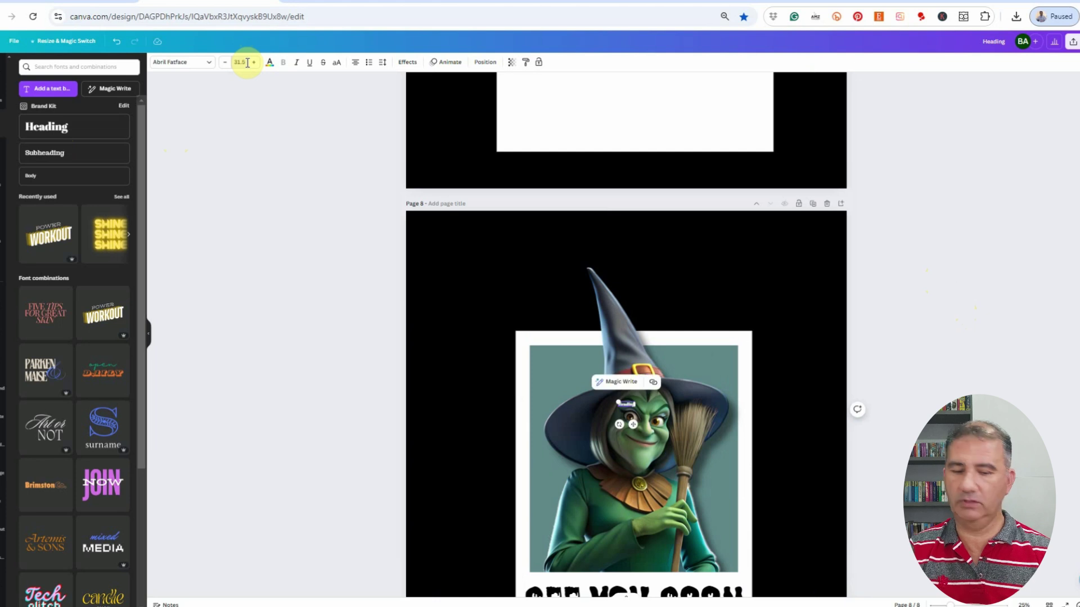
type("320")
key("Return")
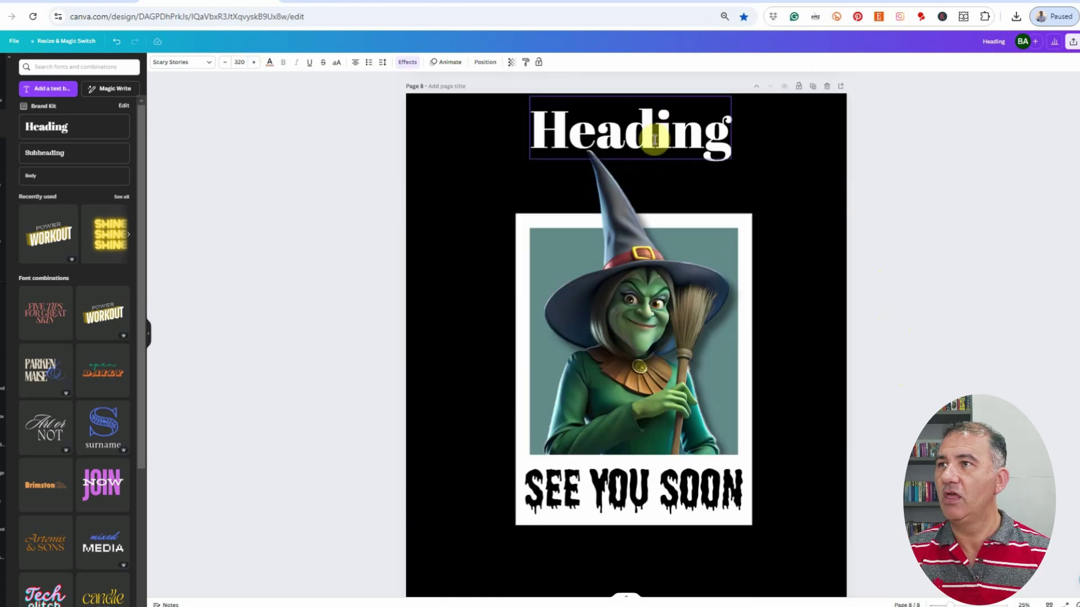
- Search the fonts for SCARY STORIES and apply the Scary Stories font to the new heading above the witch
left_click(193, 63)
left_click(632, 120)
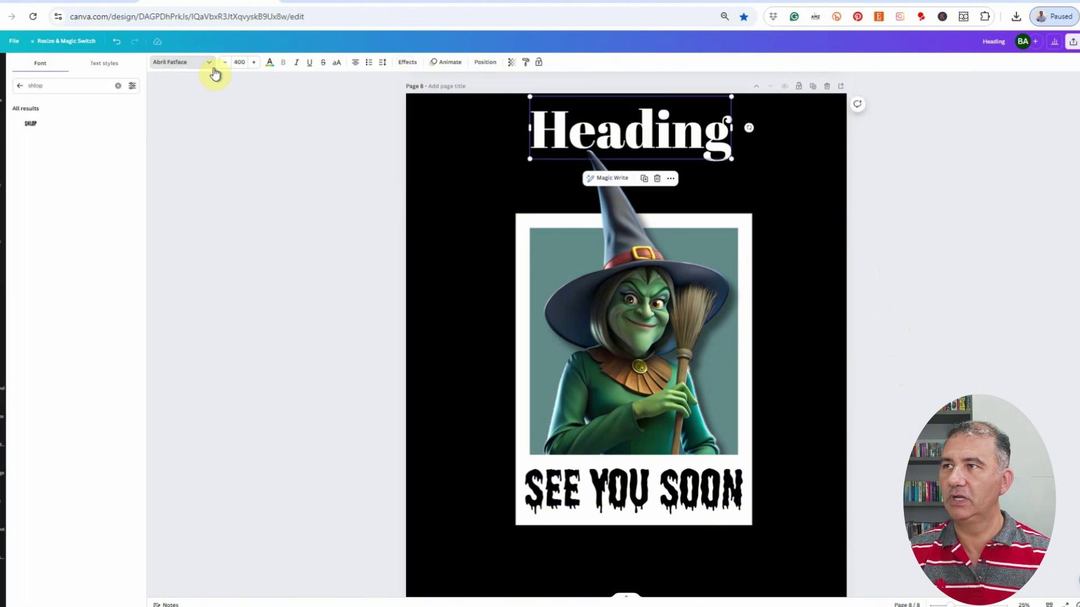
left_click(191, 64)
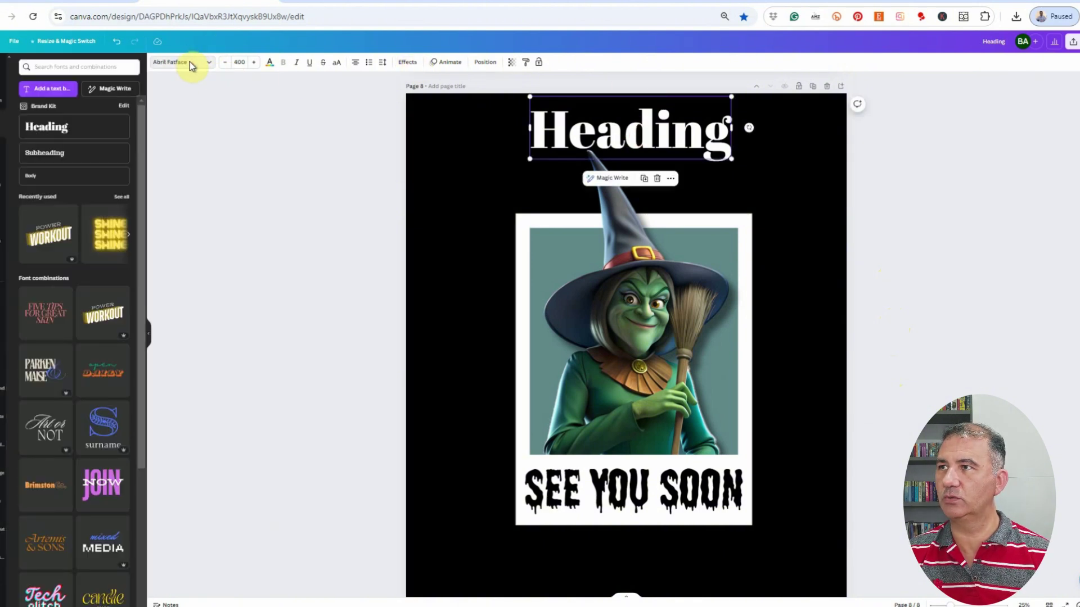
left_click(190, 64)
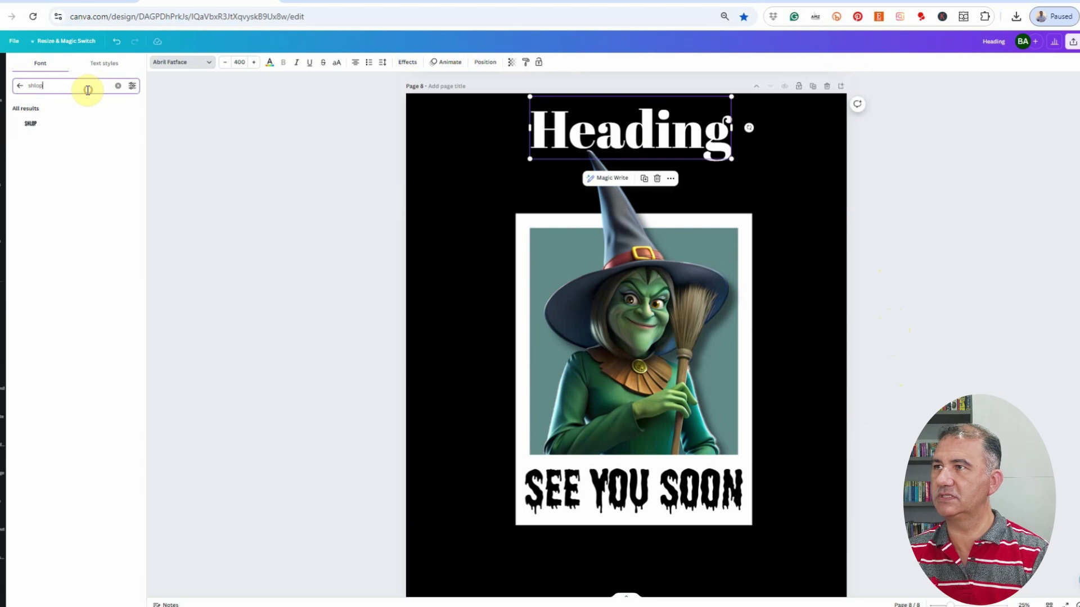
key("BackSpace")
key("BackSpace")
key("BackSpace")
key("BackSpace")
key("BackSpace")
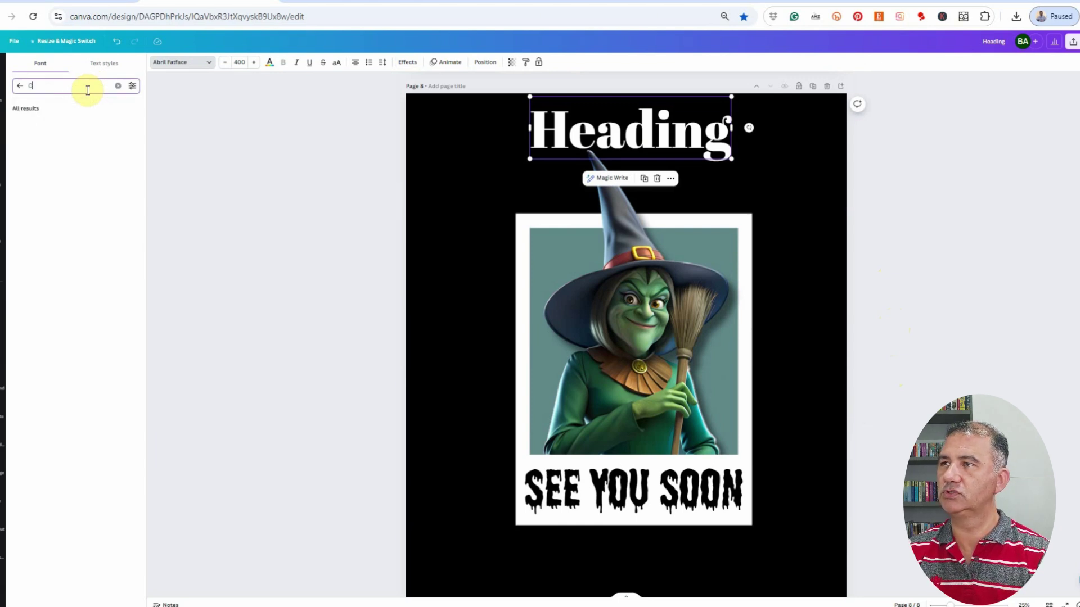
type("SCARY STORIES")
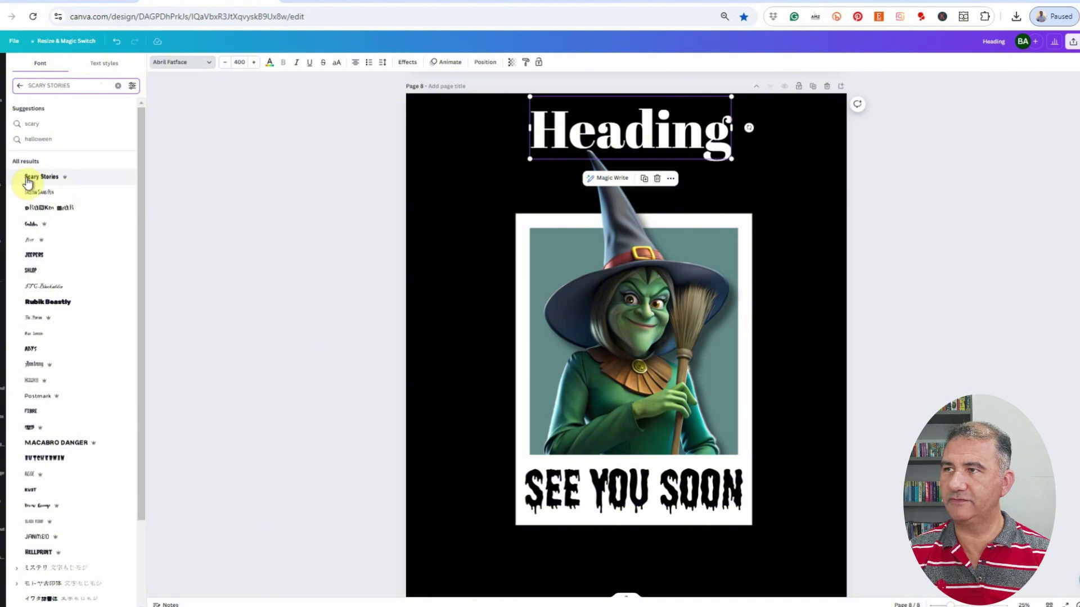
left_click(43, 177)
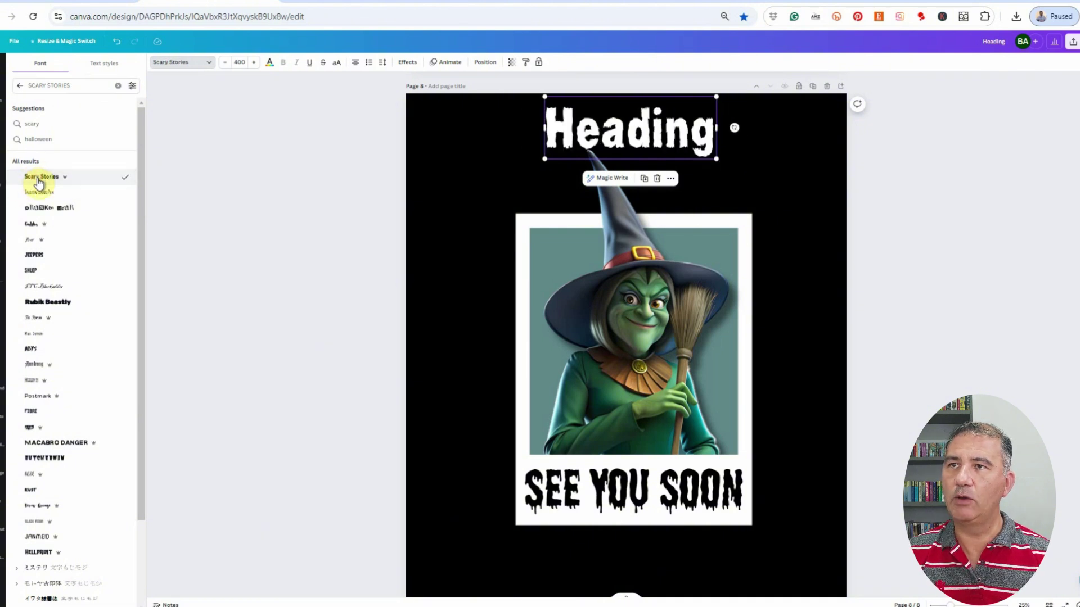
- Replace the upper heading's text with STIRRING UP TROUBLE
double_click(562, 126)
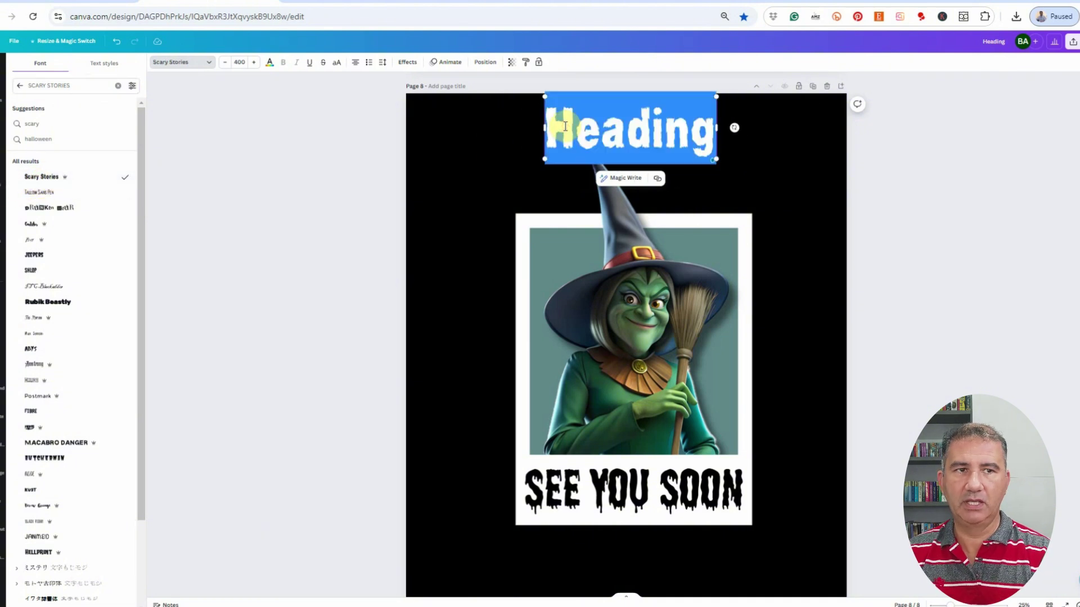
type("S")
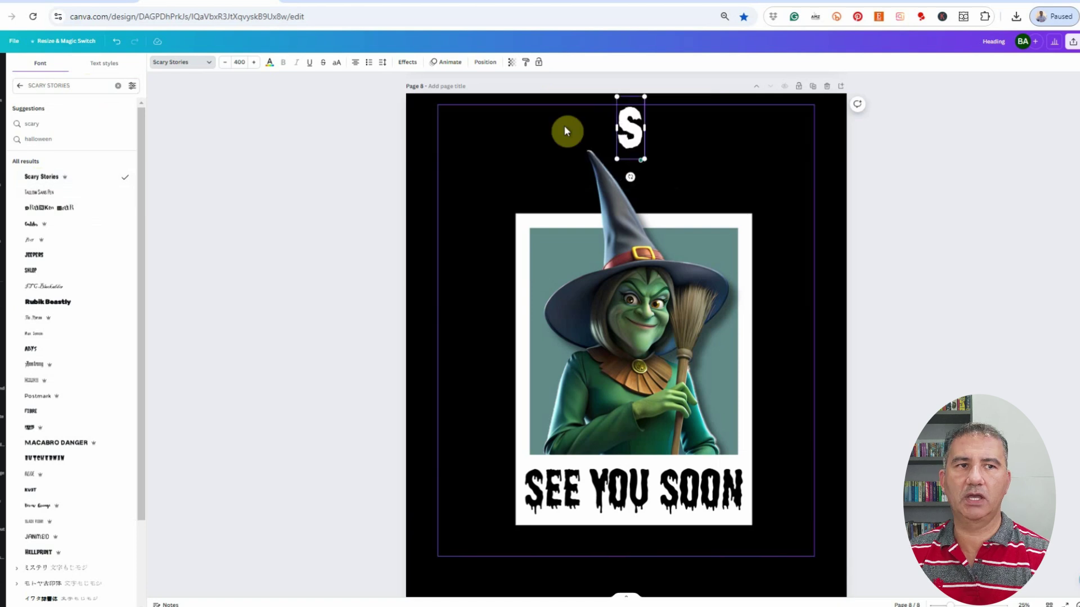
type("TIRRING UP TROUBLE")
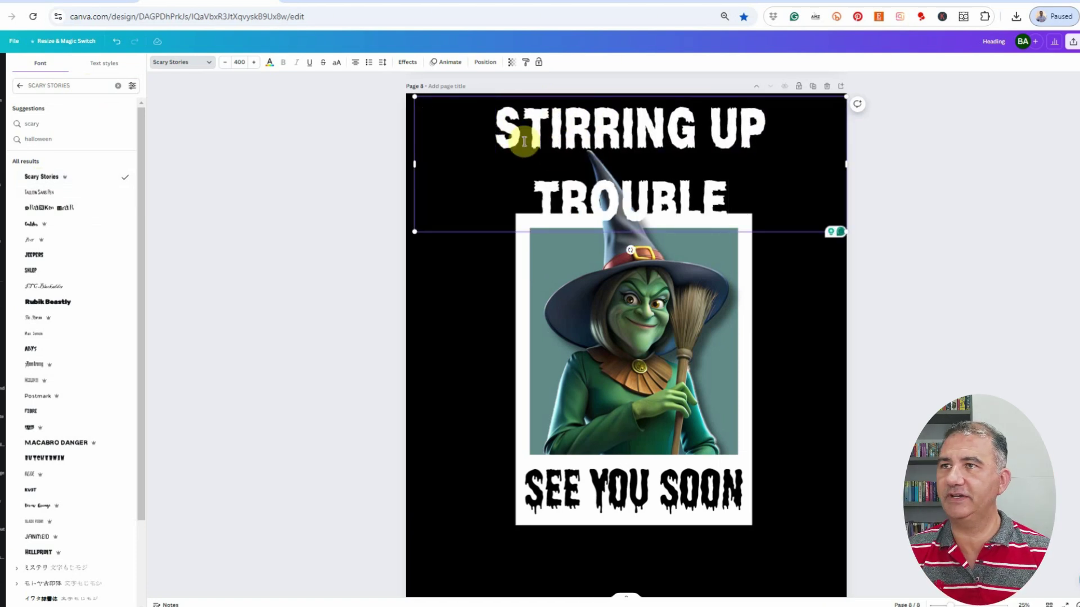
- Apply the Curve shape effect to the STIRRING UP TROUBLE text and set its curve to 66
left_click(407, 62)
left_click(86, 353)
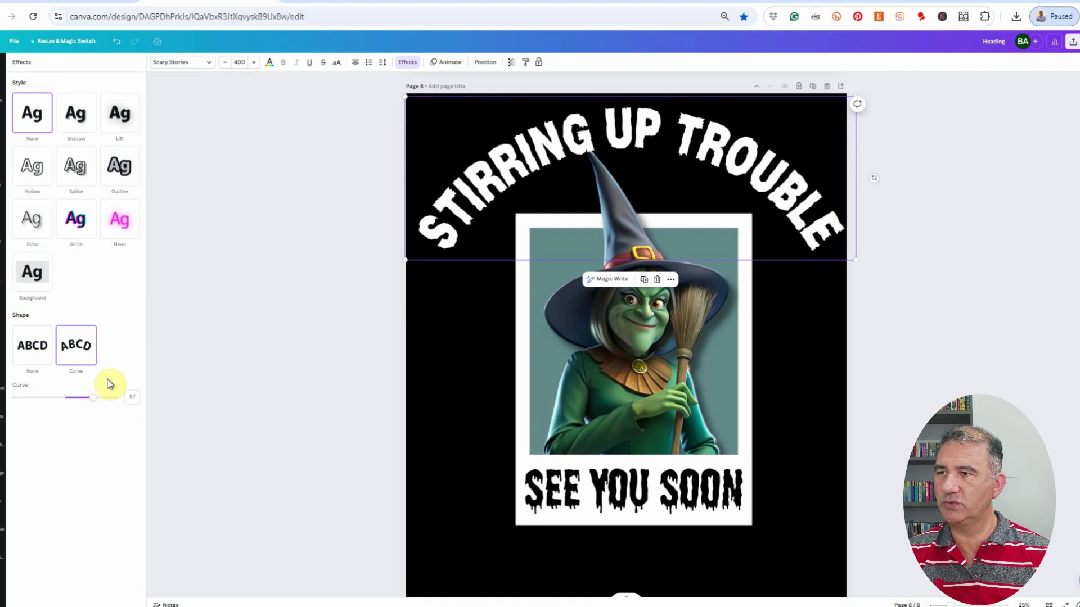
left_click_drag(94, 399, 99, 406)
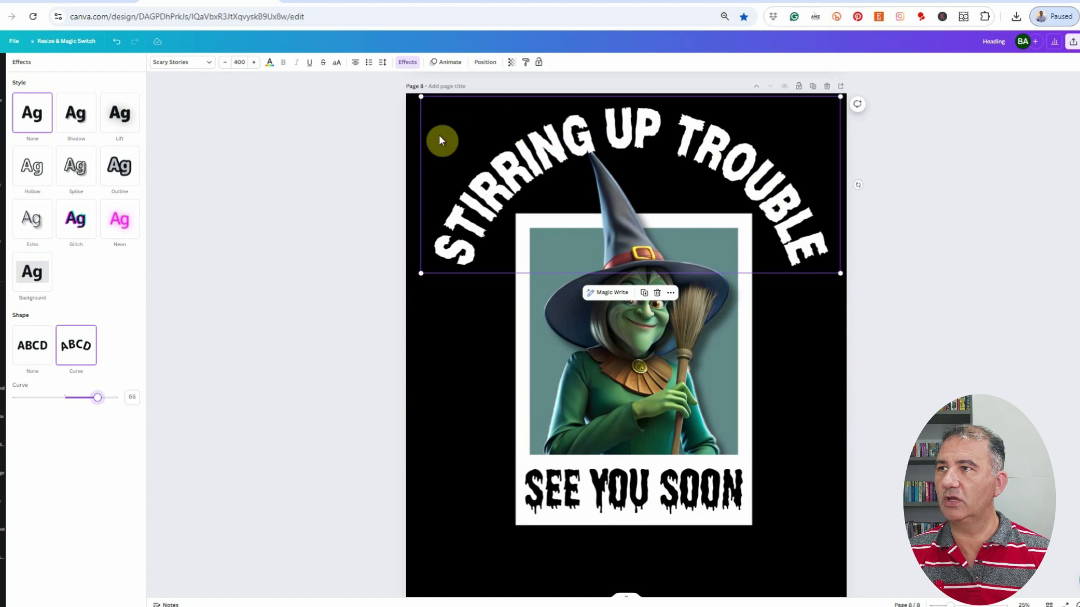
- Duplicate the curved STIRRING UP TROUBLE text layer and move the copy down over the lower part of the polaroid
left_click(484, 63)
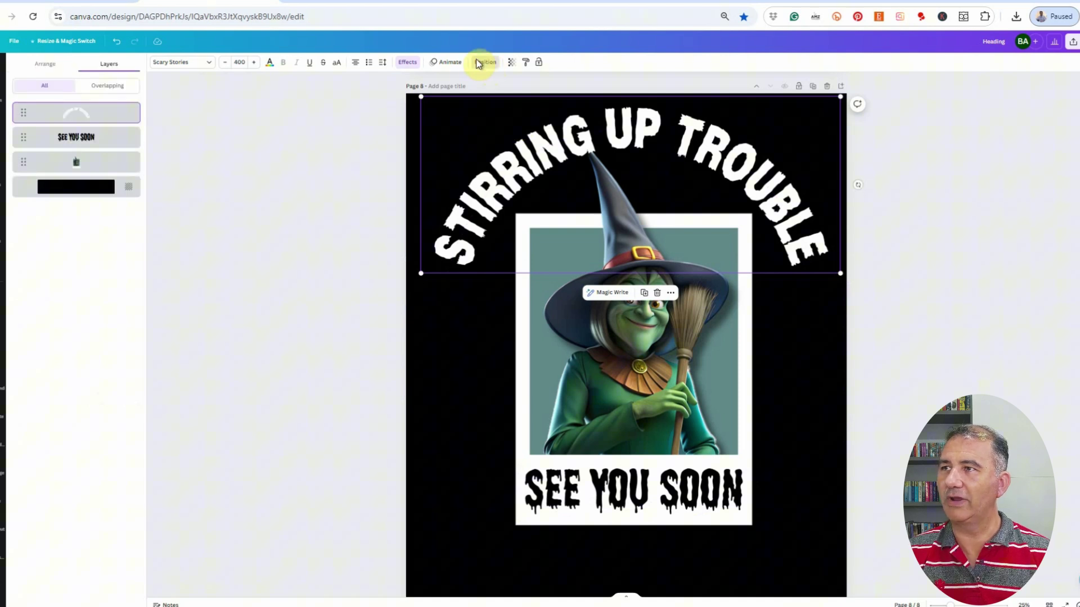
right_click(72, 110)
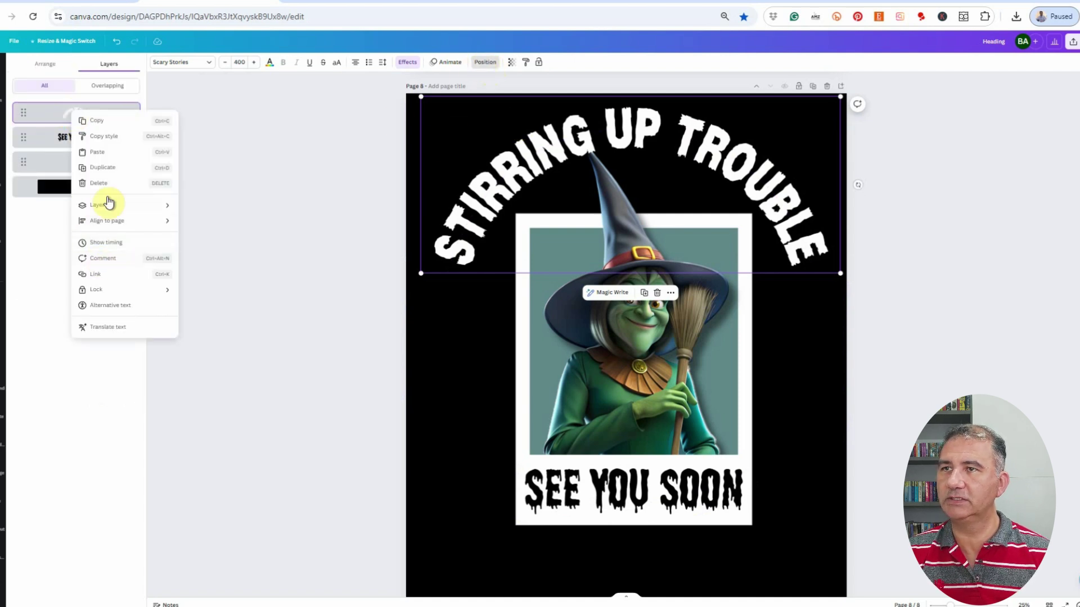
left_click(105, 170)
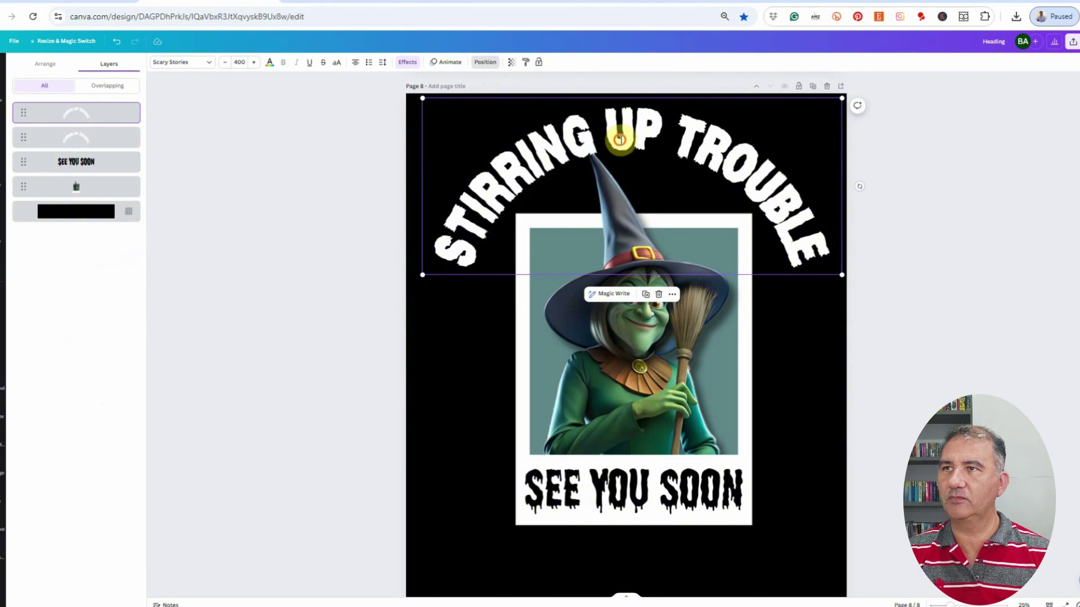
left_click_drag(621, 140, 629, 433)
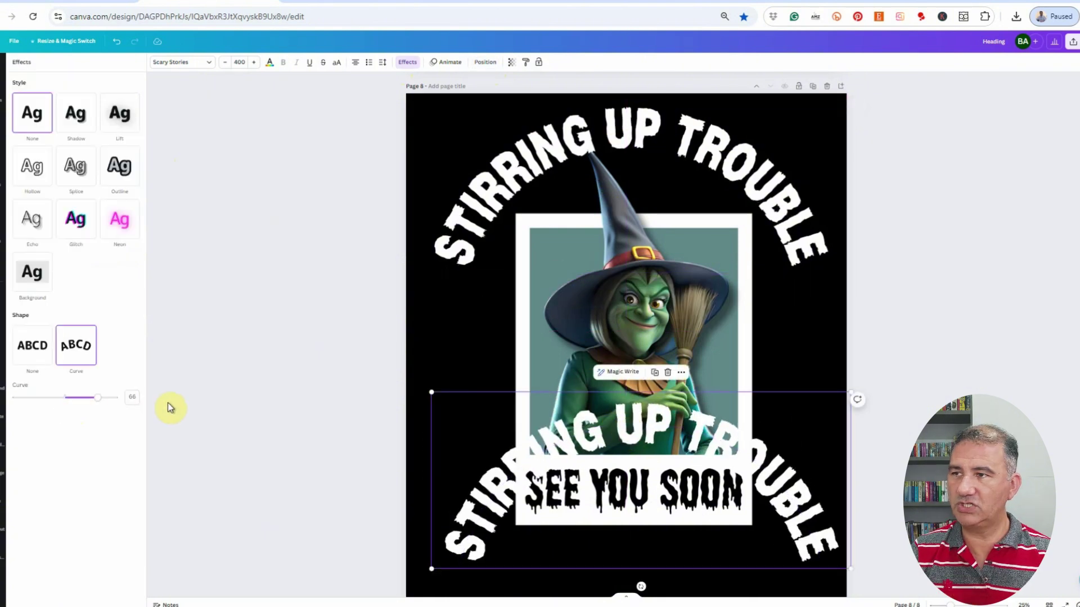
- Set the duplicated text's curve to -66 and move it down so that it arcs beneath the polaroid
left_click(133, 399)
type("56")
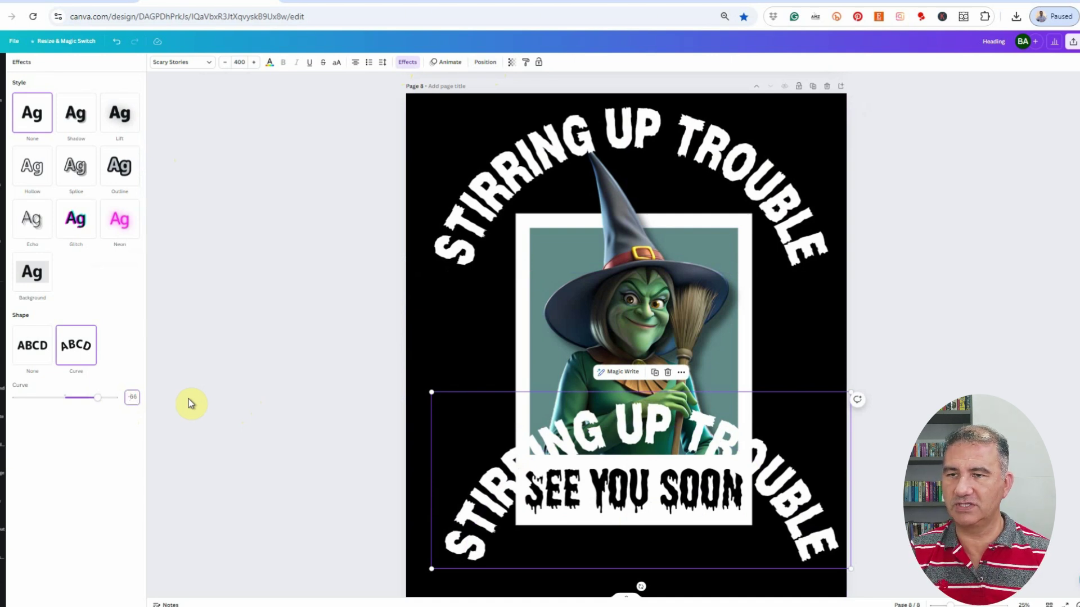
key("Return")
scroll(194, 401, "down", 1)
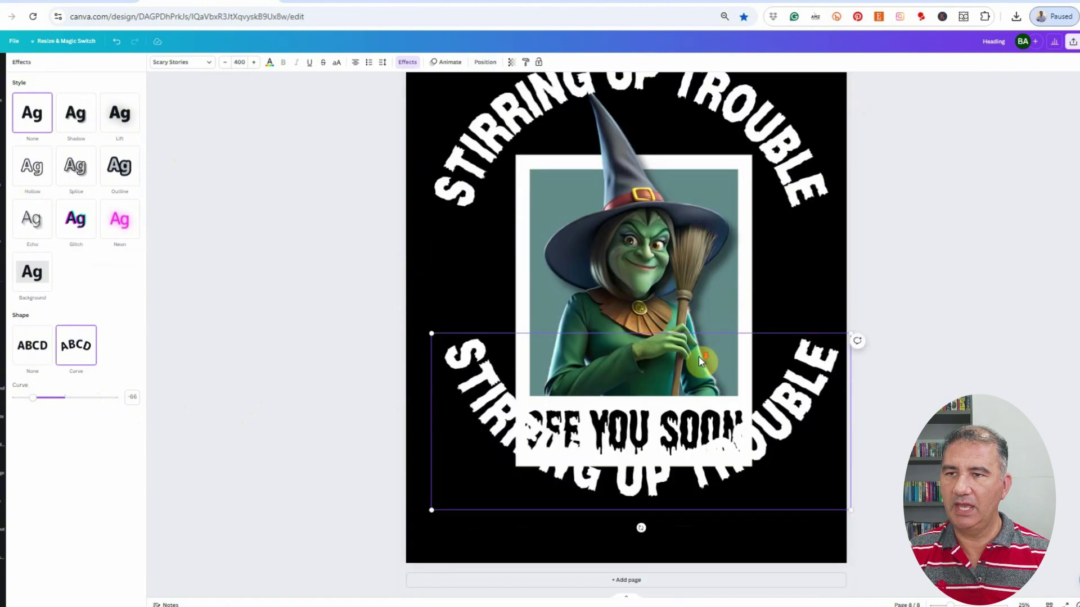
left_click_drag(824, 368, 810, 423)
- Select both curved texts, the SEE YOU SOON text and the witch polaroid together and shift them slightly up the page
scroll(812, 428, "up", 1)
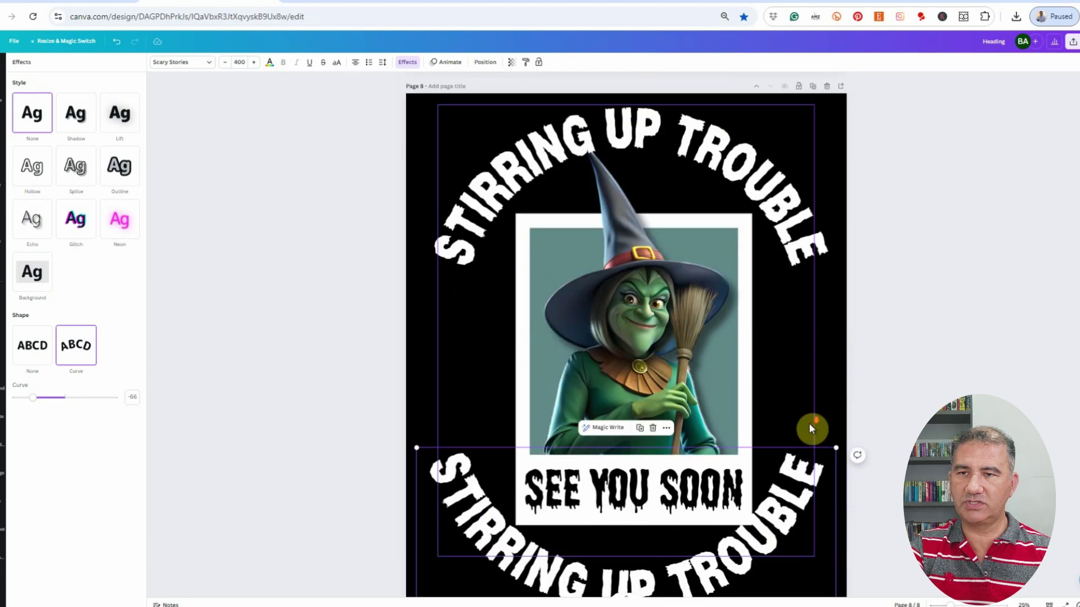
scroll(812, 428, "down", 1)
scroll(809, 427, "up", 2)
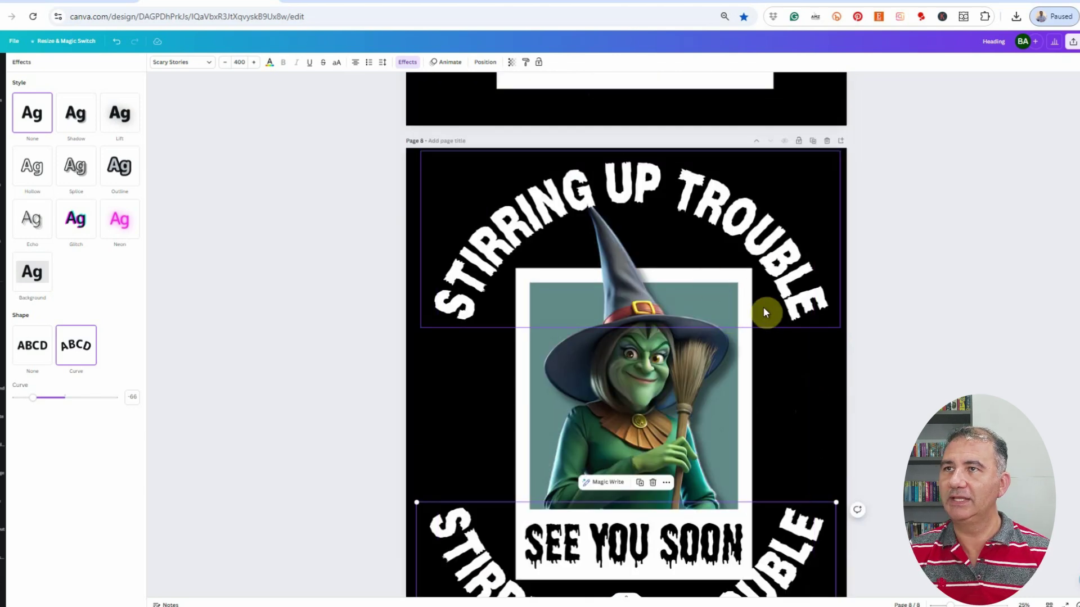
left_click(484, 63)
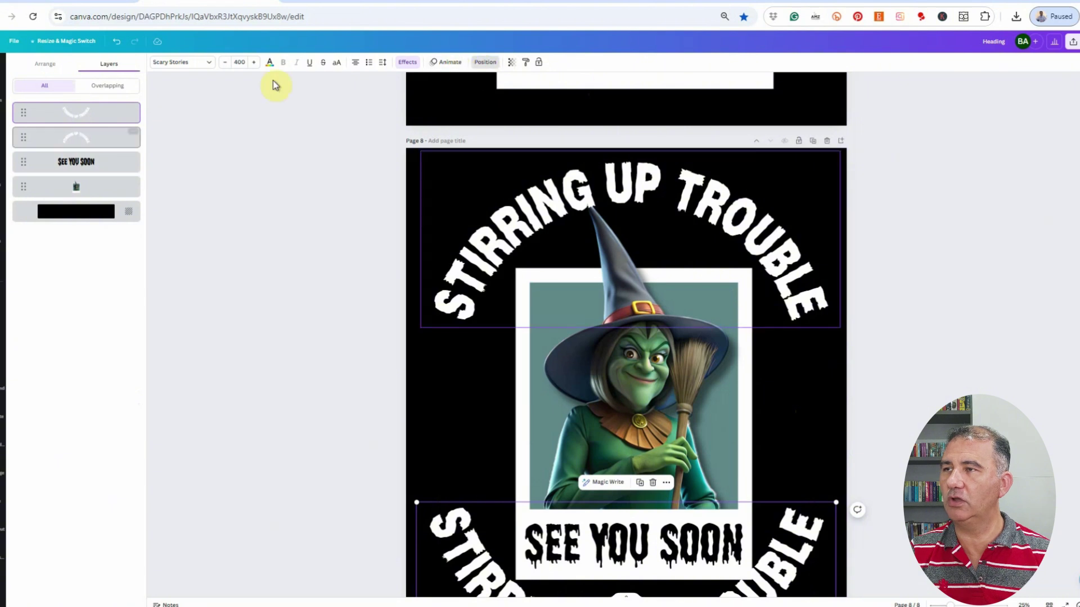
left_click(92, 190, "shift")
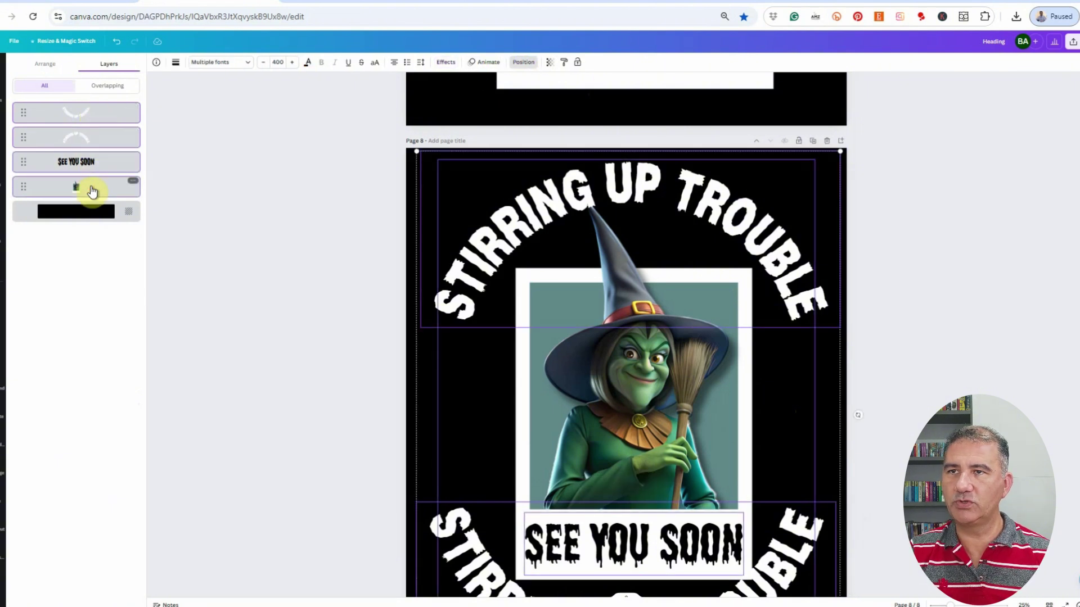
left_click_drag(663, 413, 661, 391)
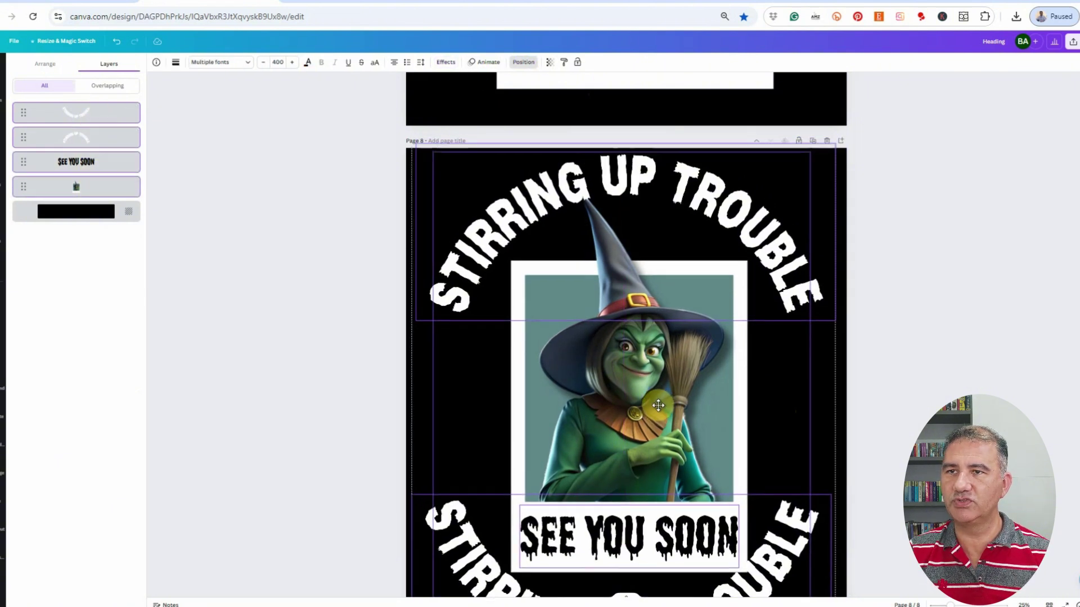
- Nudge the selected curved texts, SEE YOU SOON text and witch polaroid slightly down and right on the page, then deselect them
scroll(663, 371, "down", 2)
scroll(669, 353, "down", 1)
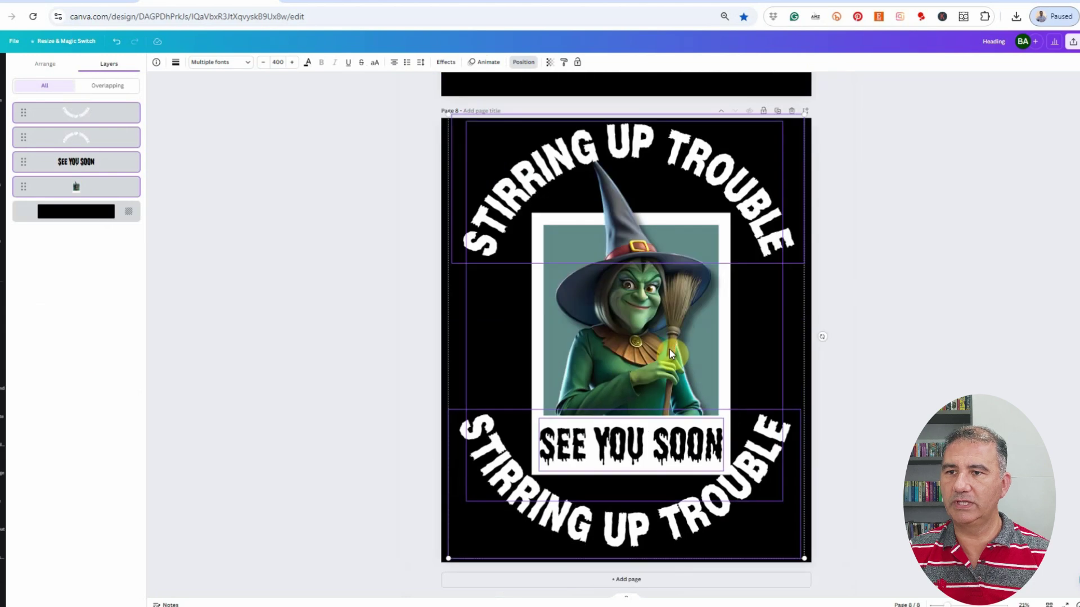
left_click_drag(664, 336, 675, 447)
left_click(946, 390)
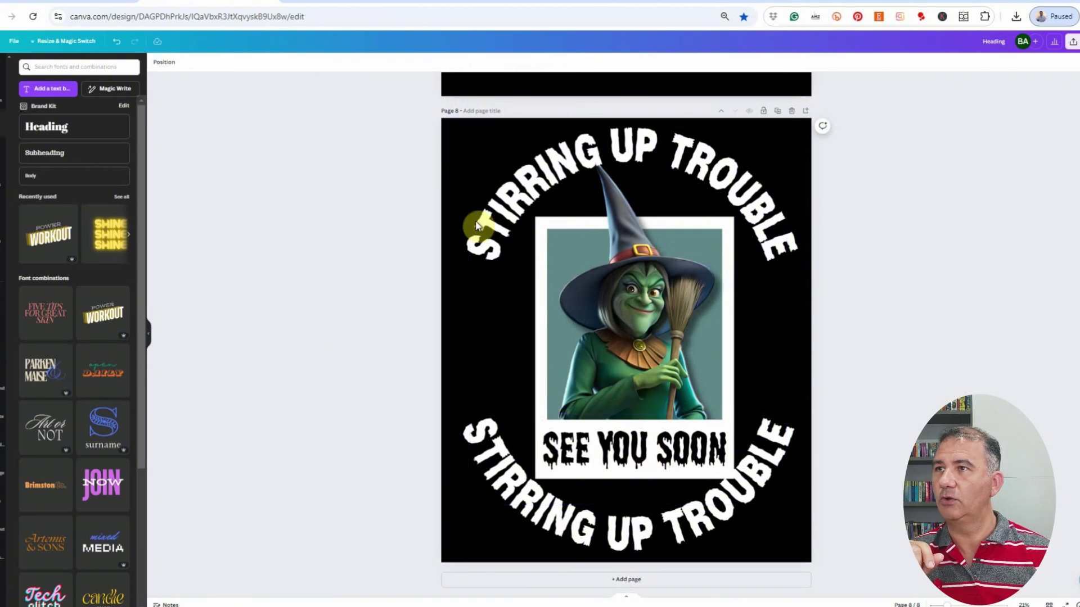
- Recolour the SEE YOU SOON text with the photo colors, trying olive green and then dark green
left_click(525, 172)
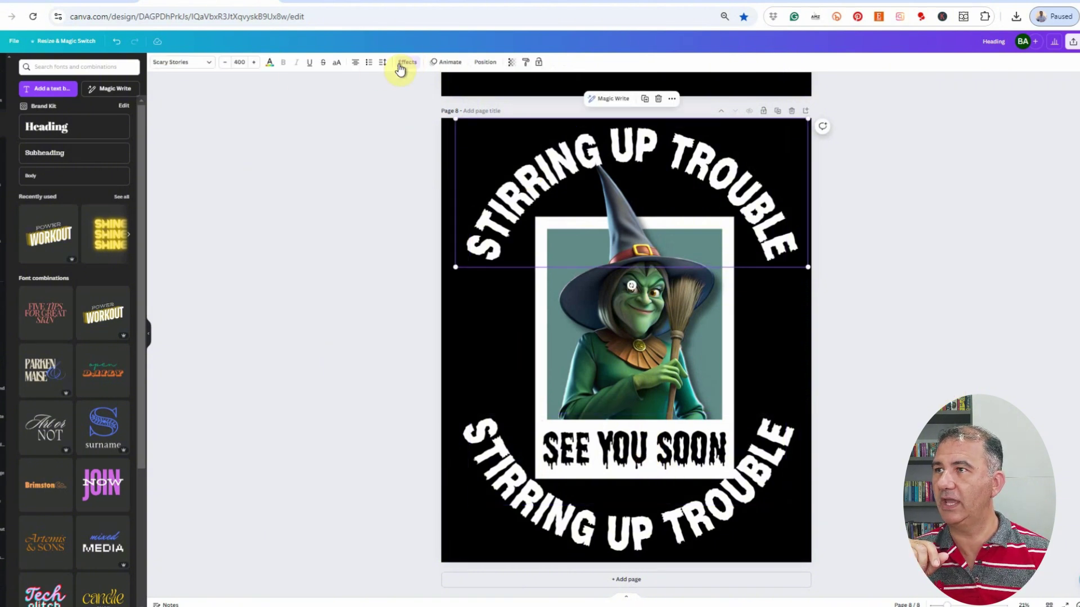
left_click(484, 62)
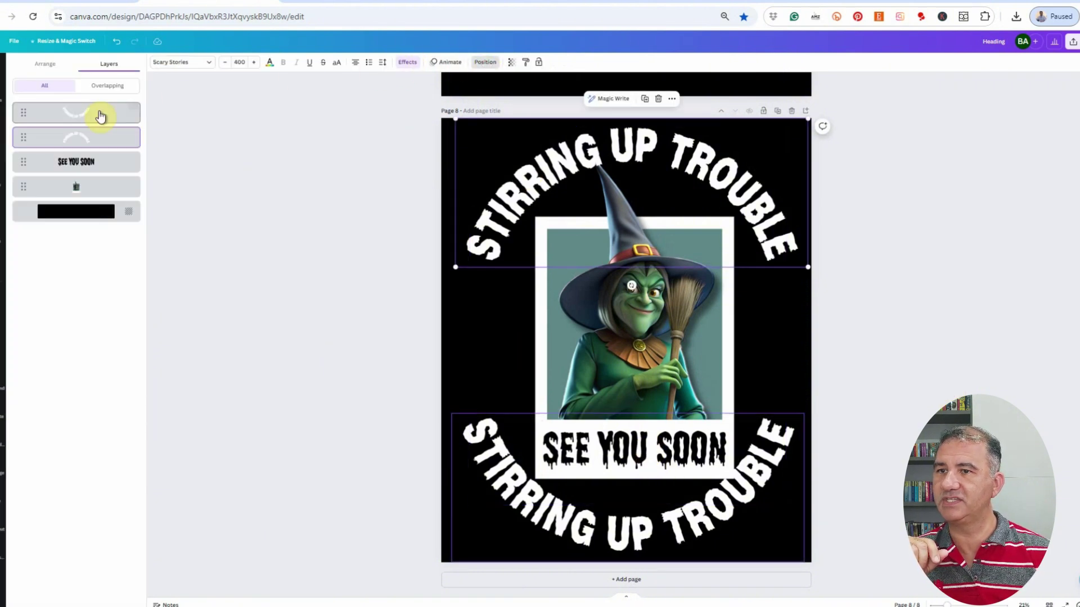
left_click(71, 163)
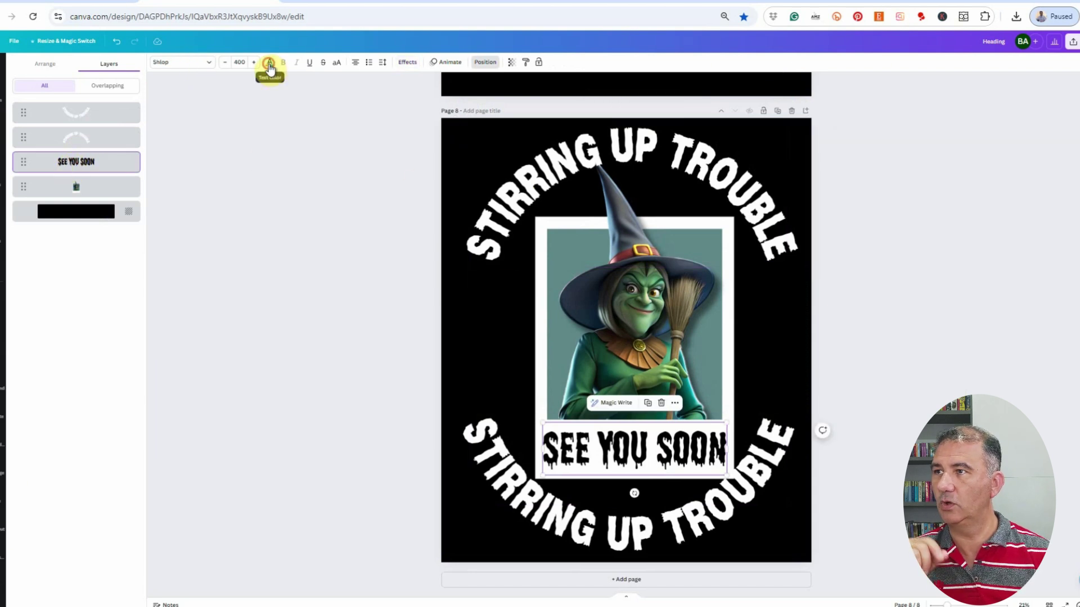
left_click(270, 65)
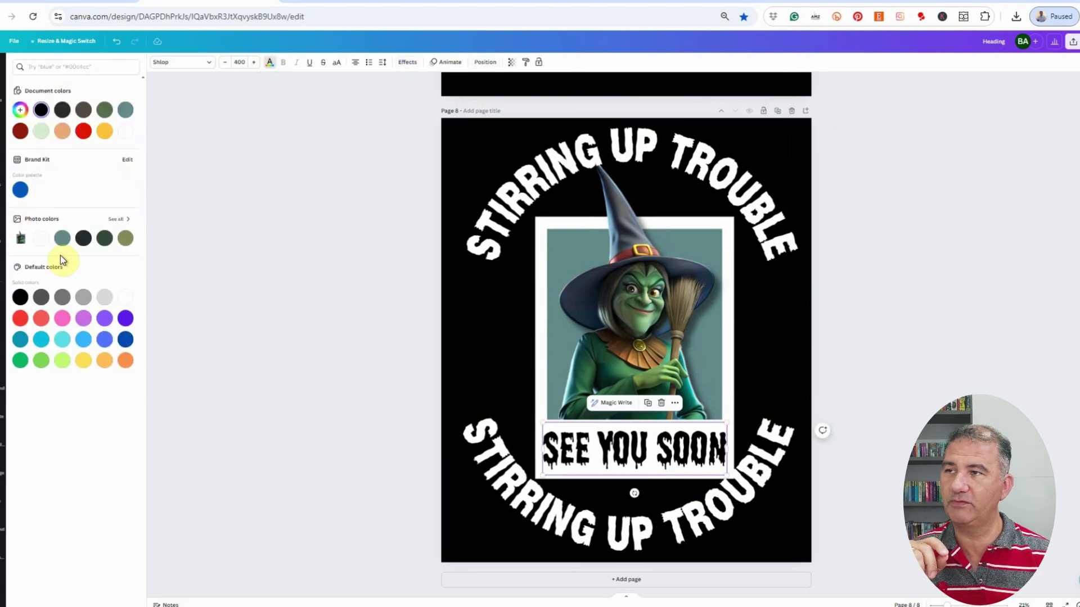
left_click(123, 242)
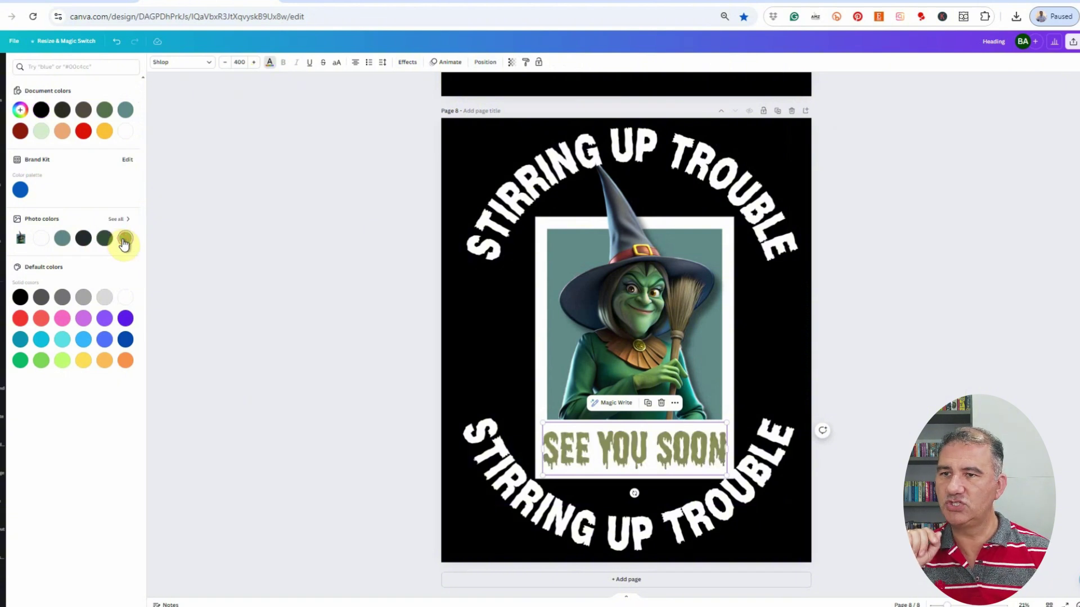
left_click(105, 240)
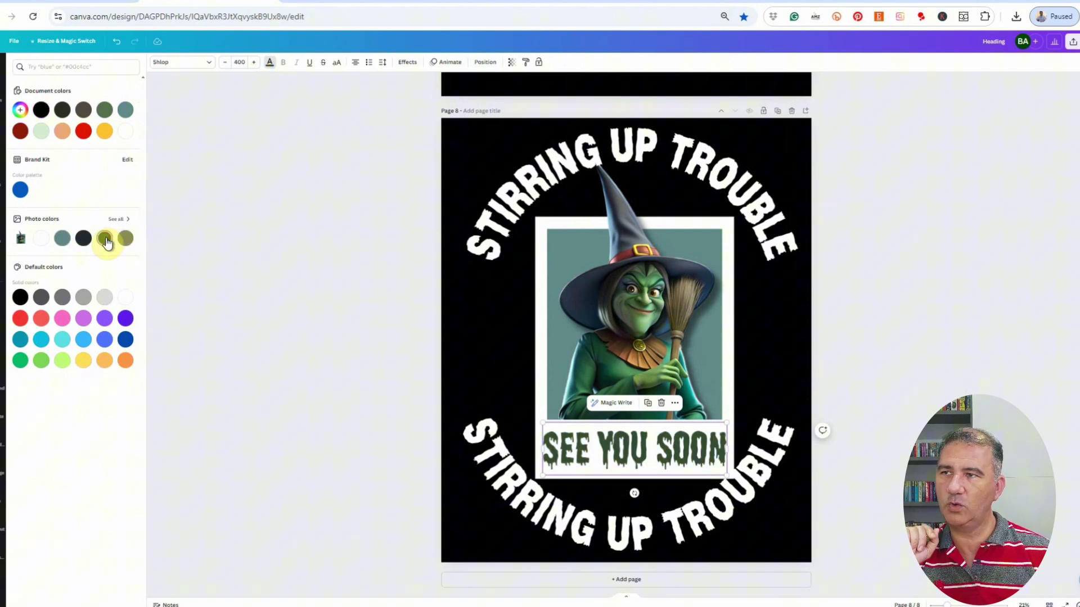
- Try a custom colour for the SEE YOU SOON text by sampling the dark green (#0C2D28) of the witch's robe
left_click(21, 110)
left_click(120, 190)
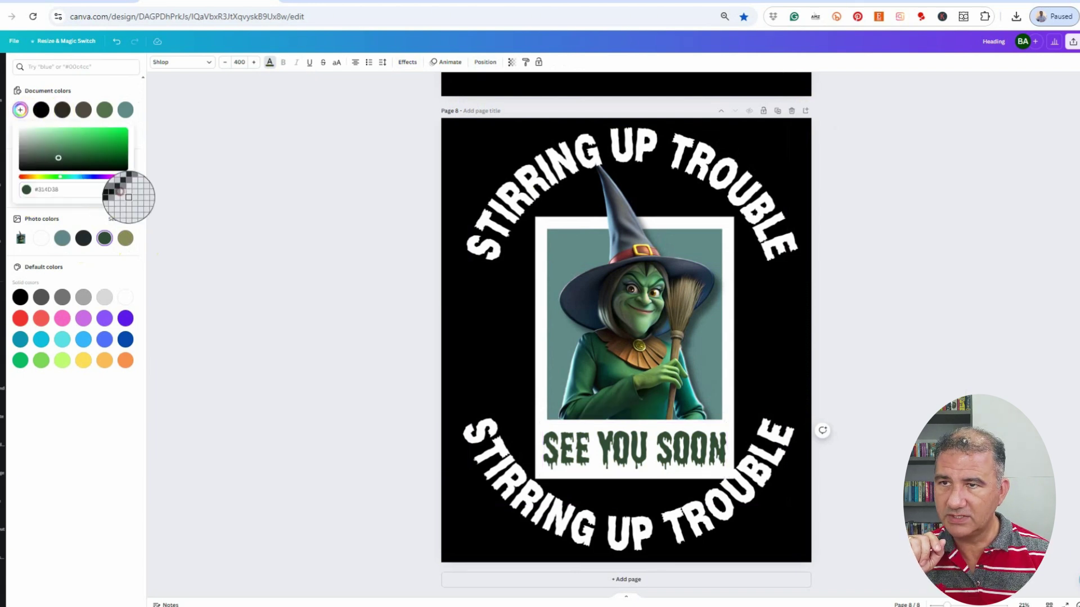
left_click(602, 365)
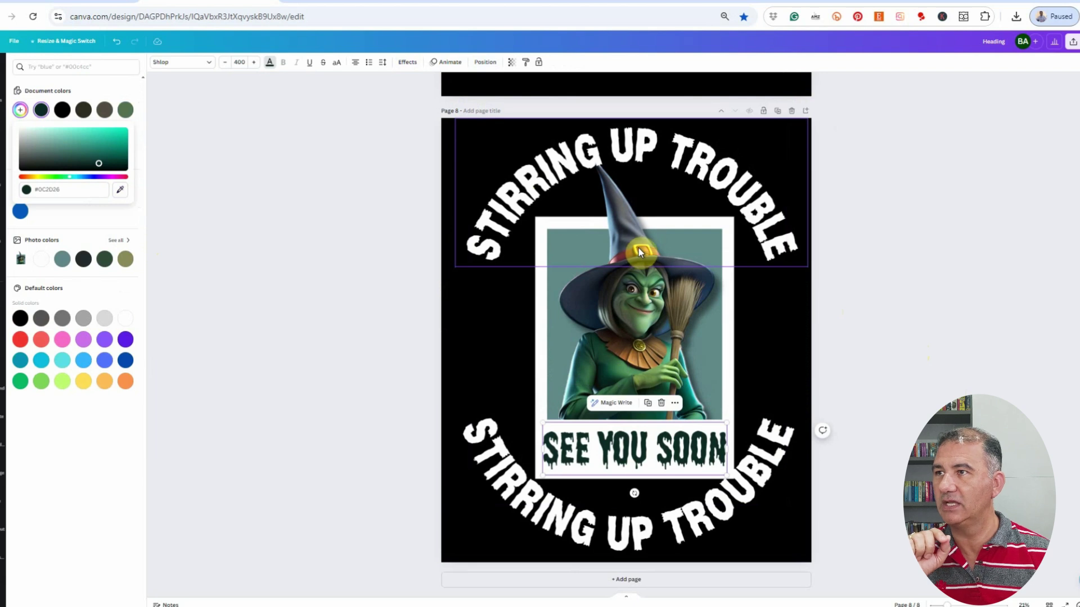
left_click(120, 190)
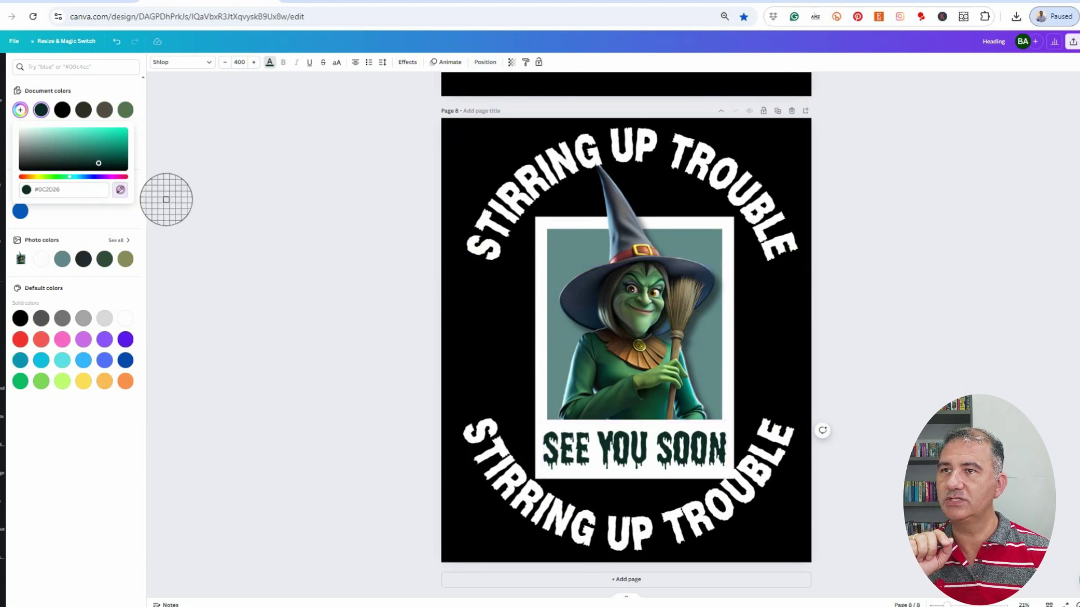
left_click(373, 235)
- Colour the upper STIRRING UP TROUBLE text golden yellow (#E9AD20) by sampling the buckle on the witch's hat
left_click(524, 179)
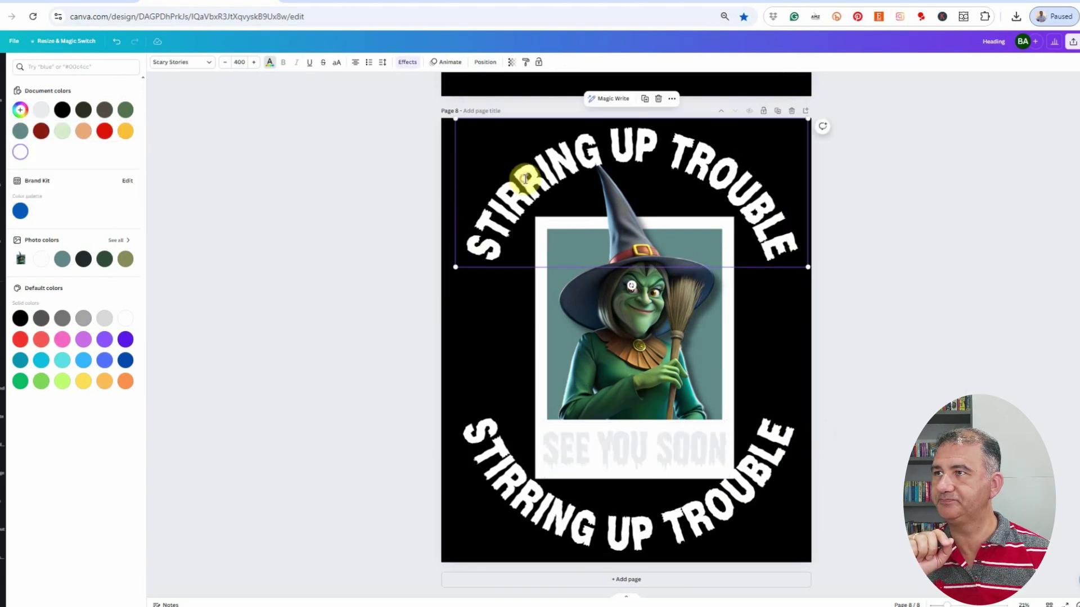
left_click(19, 110)
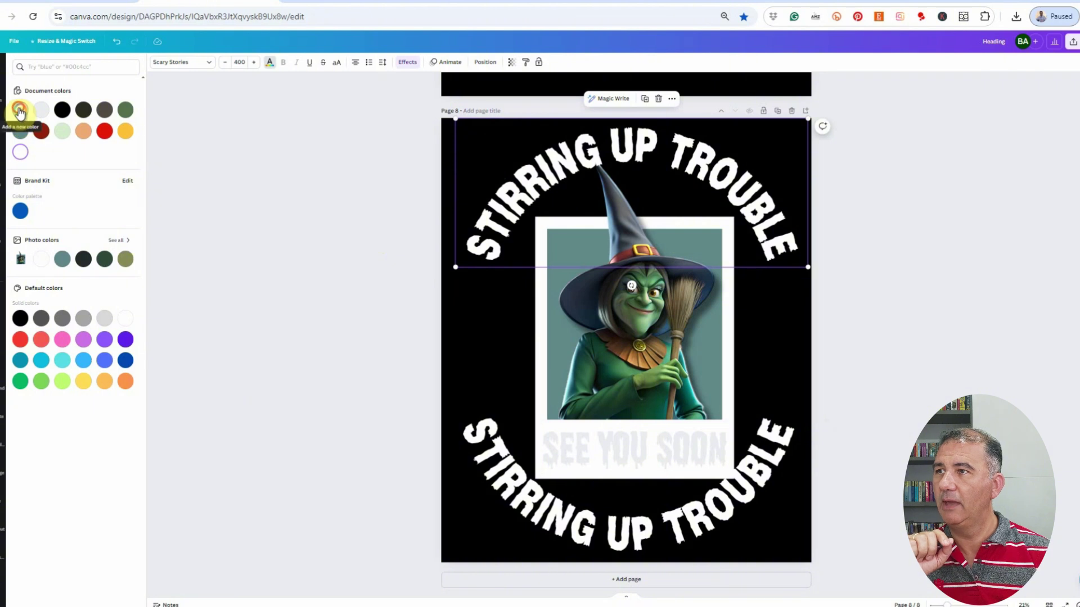
left_click(120, 190)
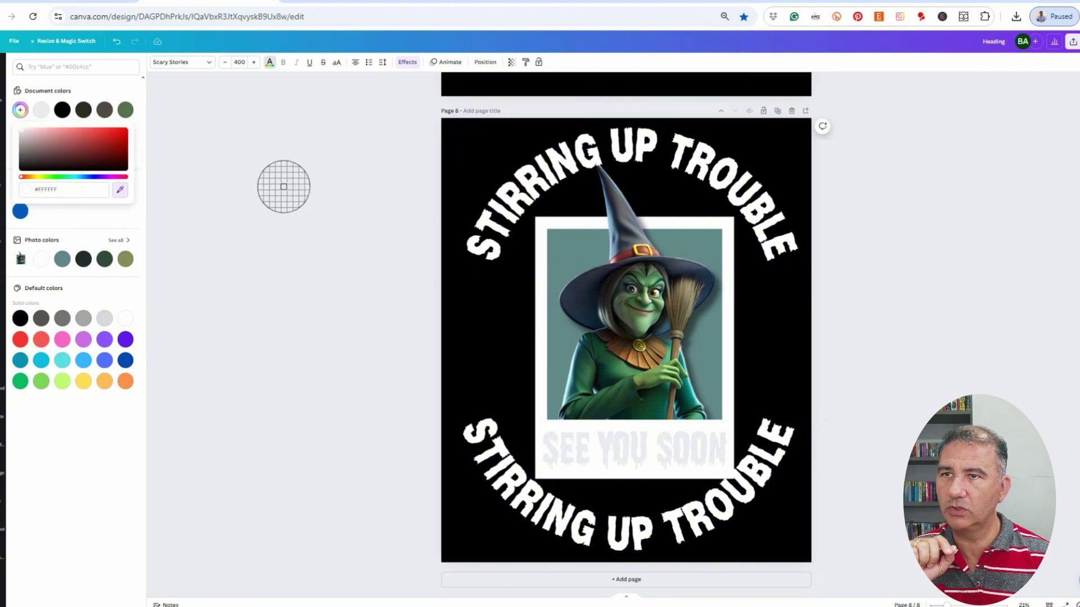
left_click(634, 246)
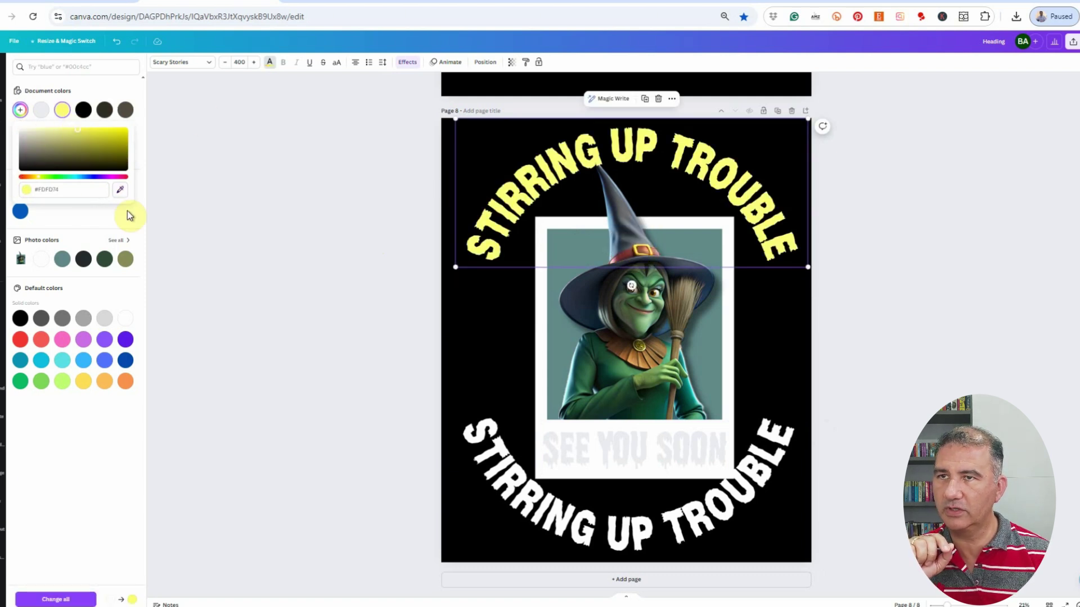
left_click(120, 189)
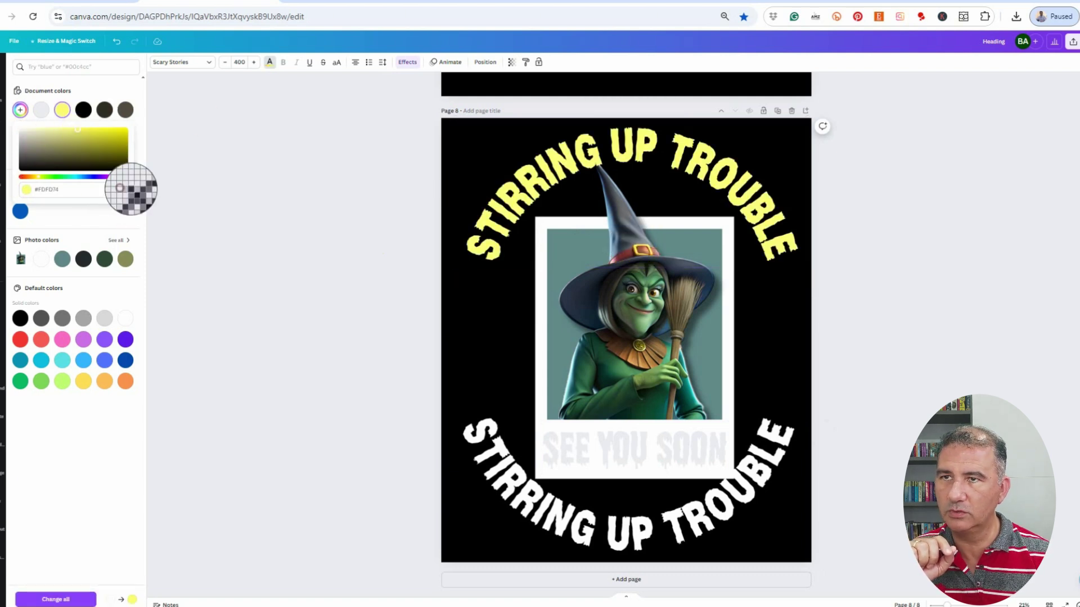
left_click(634, 248)
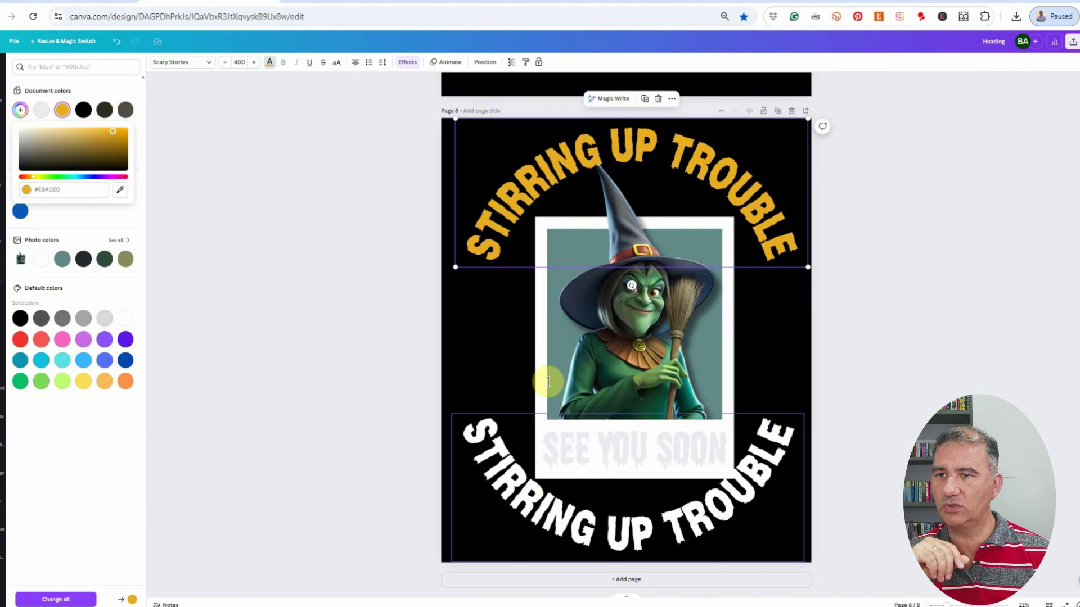
- Colour the lower STIRRING UP TROUBLE text with the same golden yellow from the document colors as the upper text
left_click(562, 450)
left_click(479, 63)
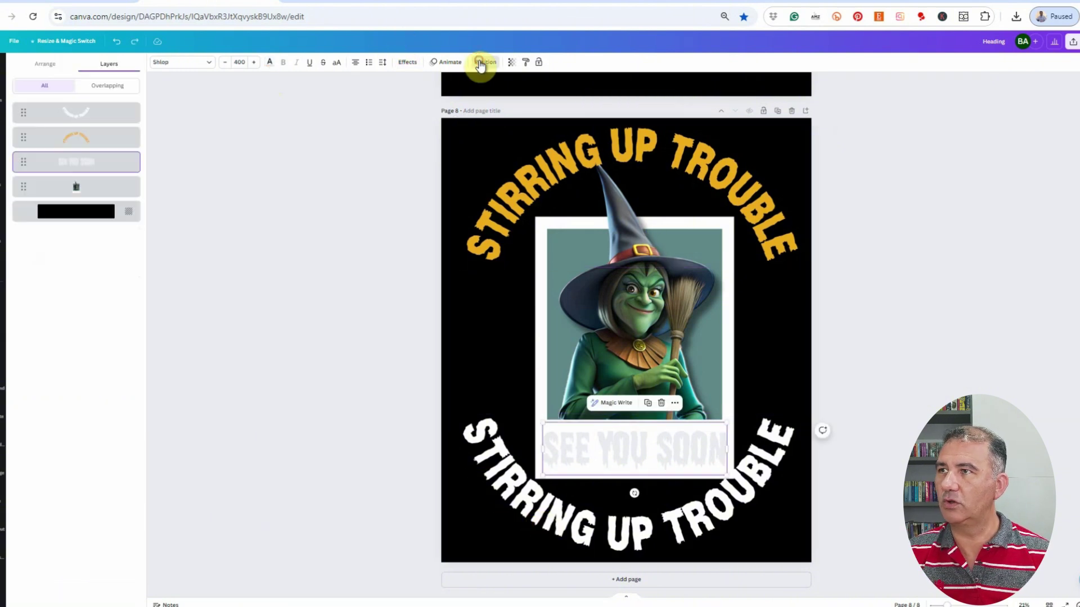
left_click(65, 118)
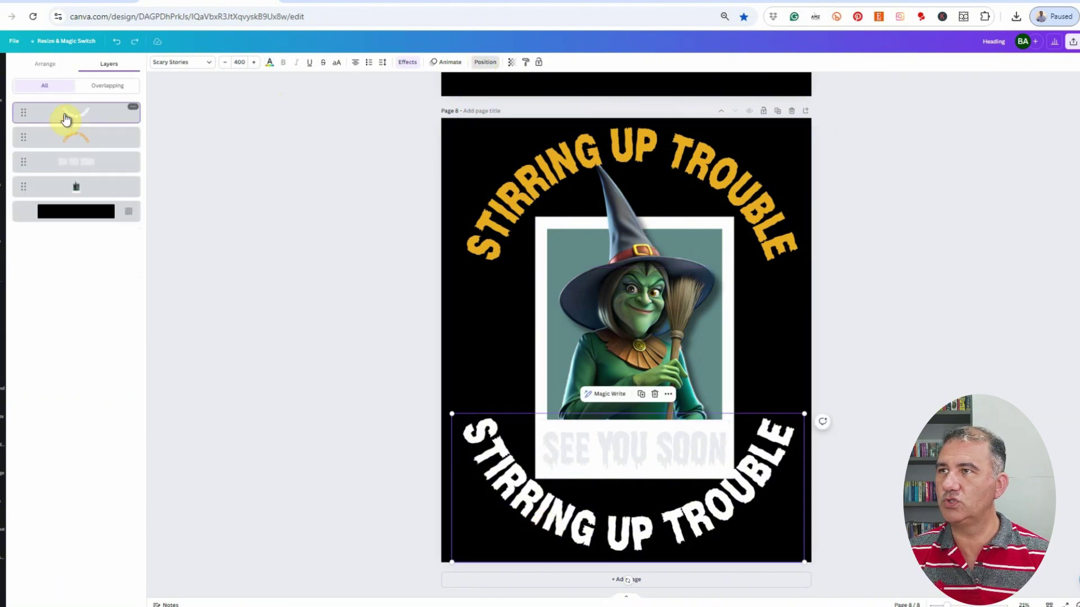
left_click(270, 63)
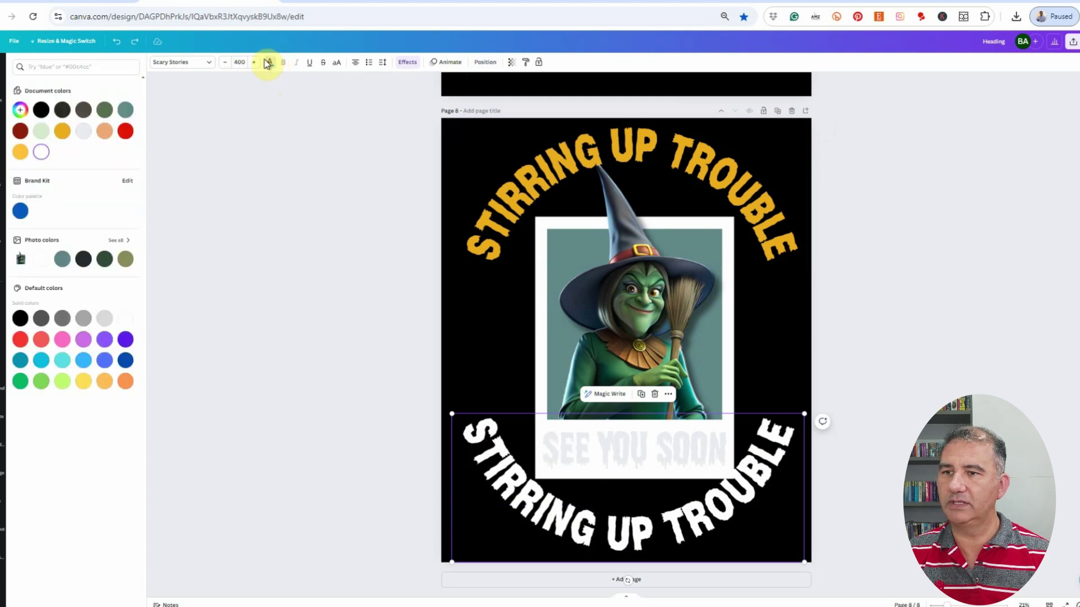
left_click(19, 153)
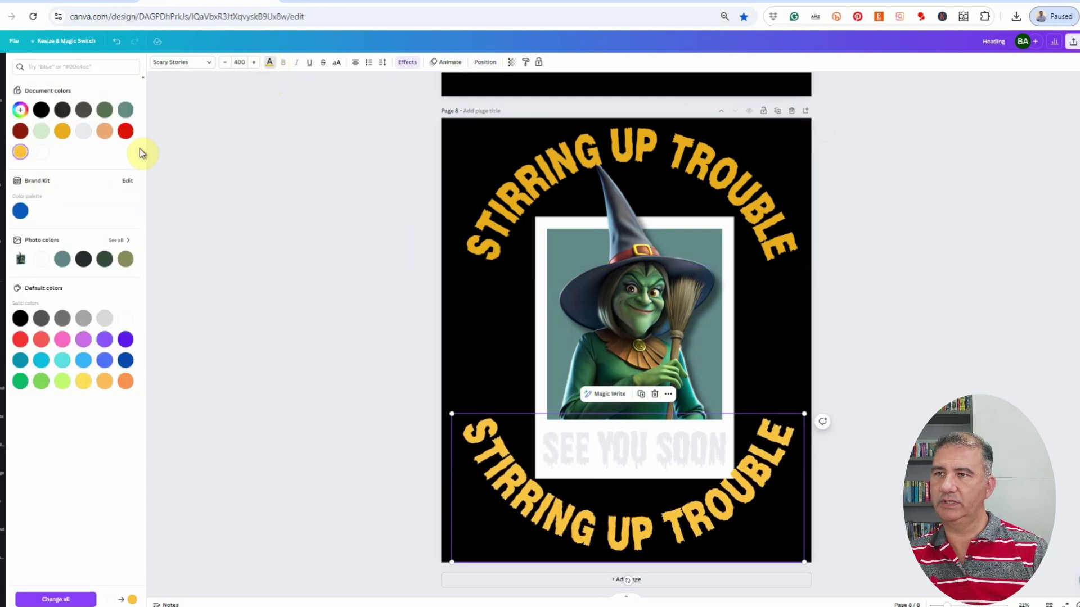
left_click(62, 131)
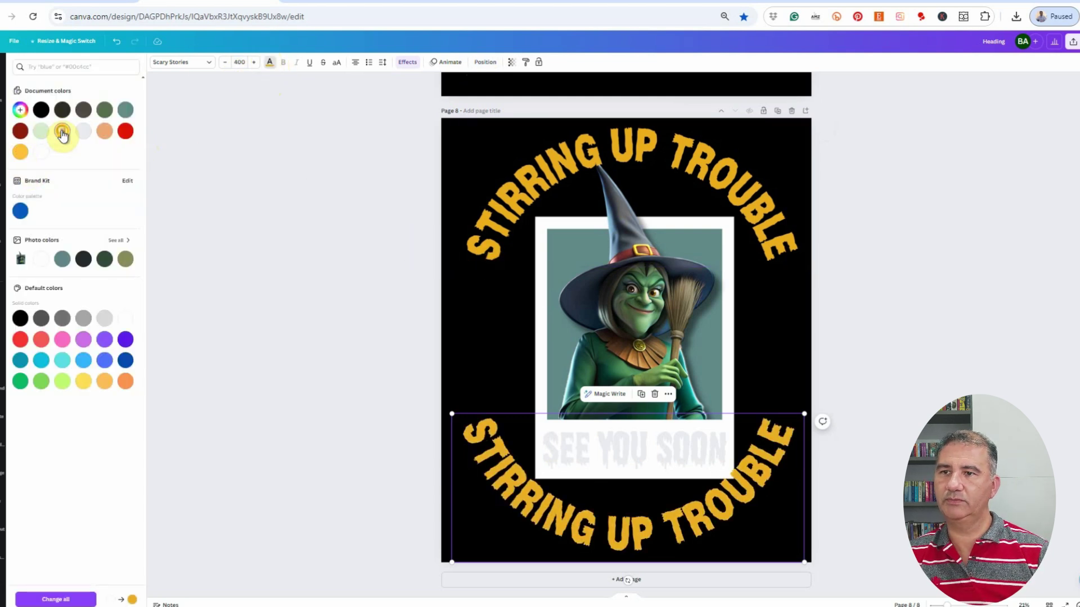
left_click(399, 273)
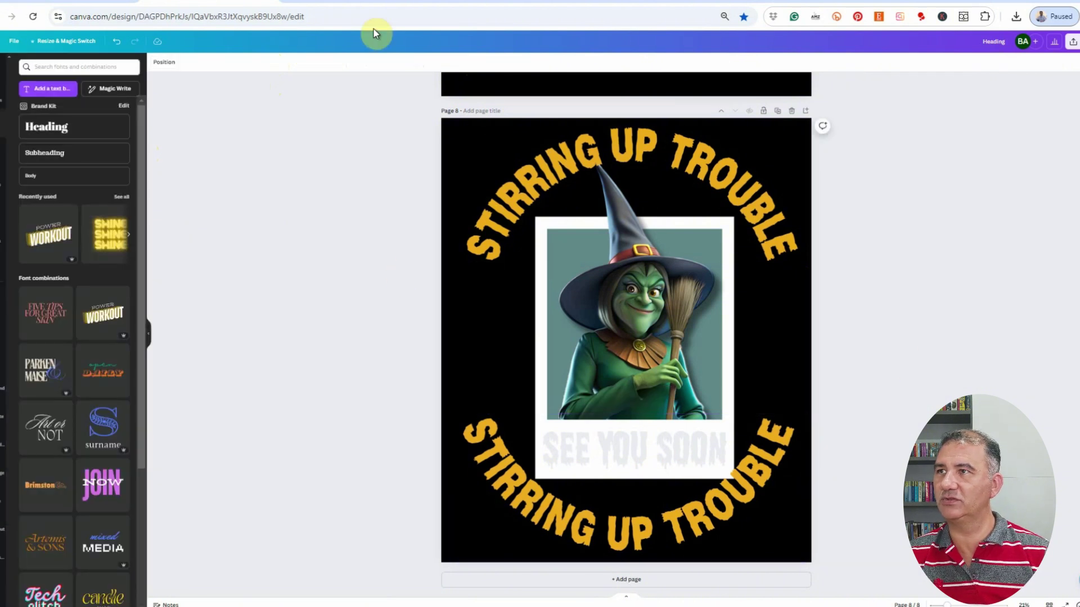
- Recolour the light grey SEE YOU SOON text with the dark green from the photo colors
left_click(163, 62)
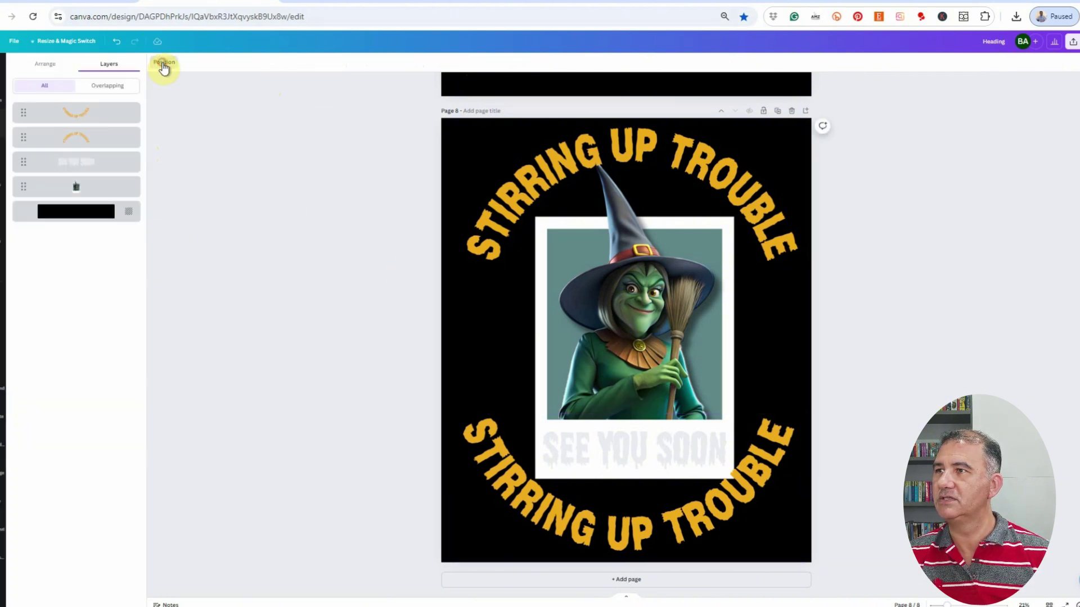
left_click(55, 164)
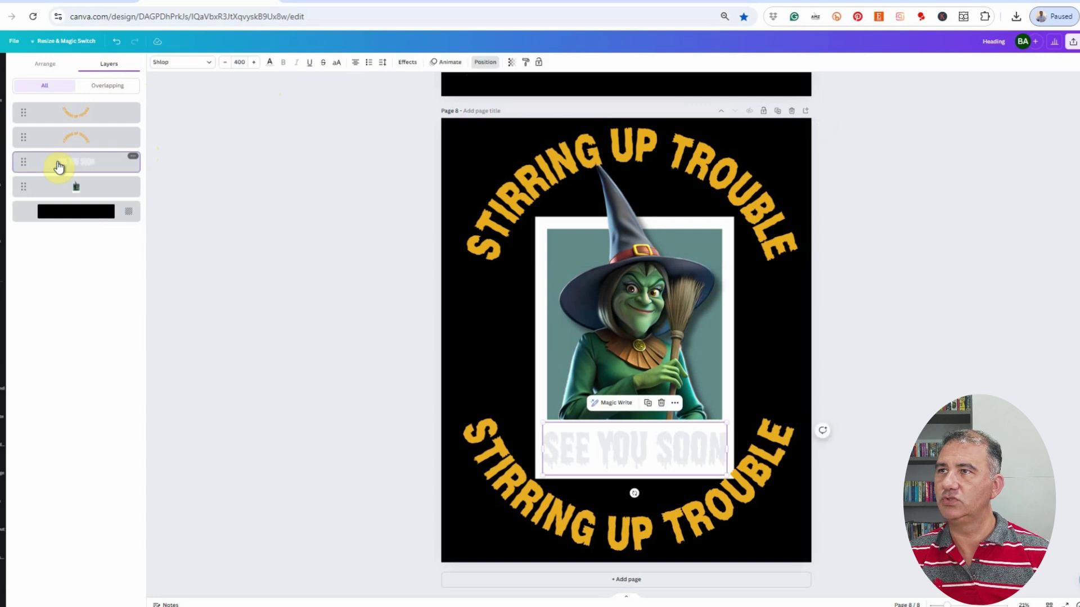
left_click(270, 62)
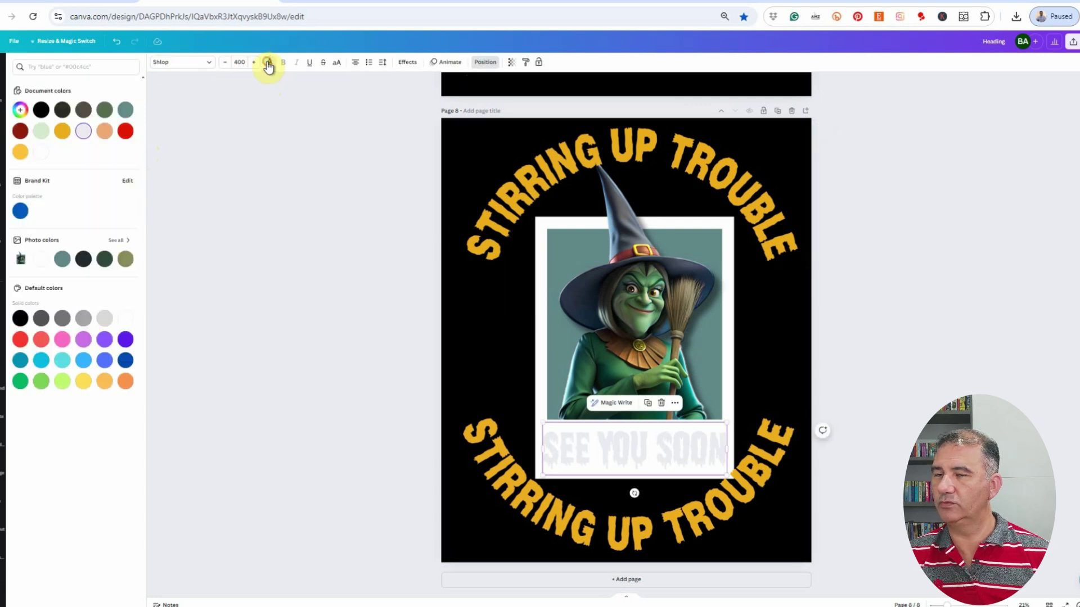
left_click(104, 260)
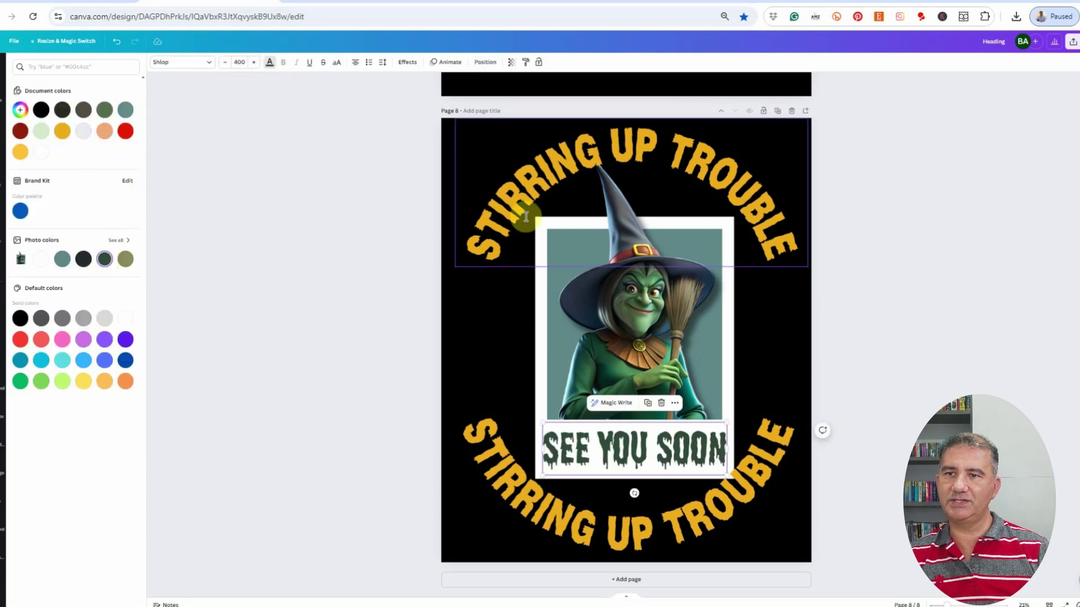
left_click(934, 308)
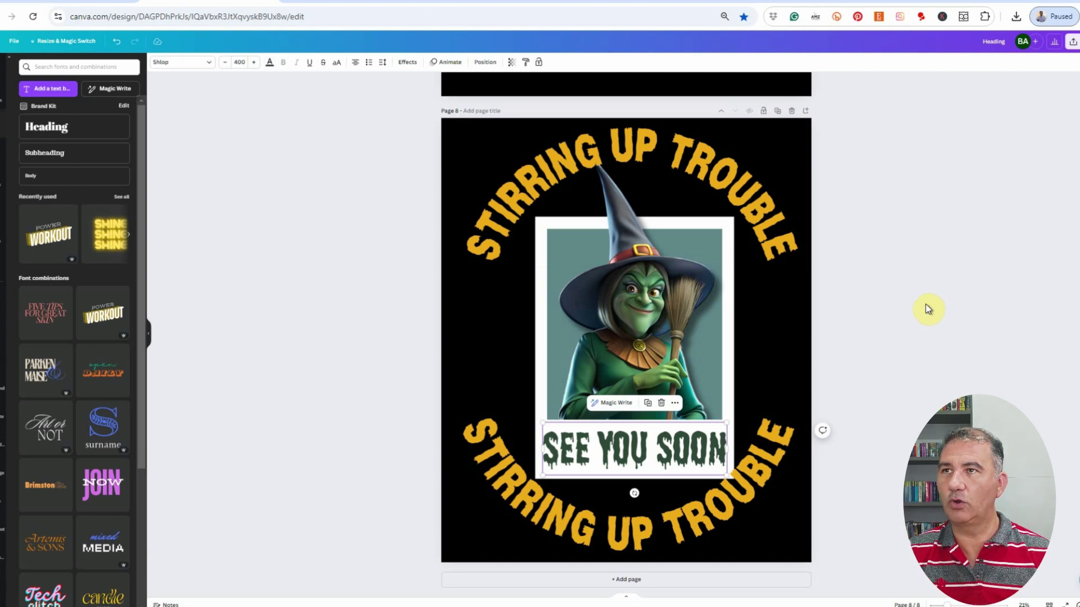
- Select the SEE YOU SOON text and the witch polaroid, tilt them slightly counterclockwise together and group them
left_click(484, 64)
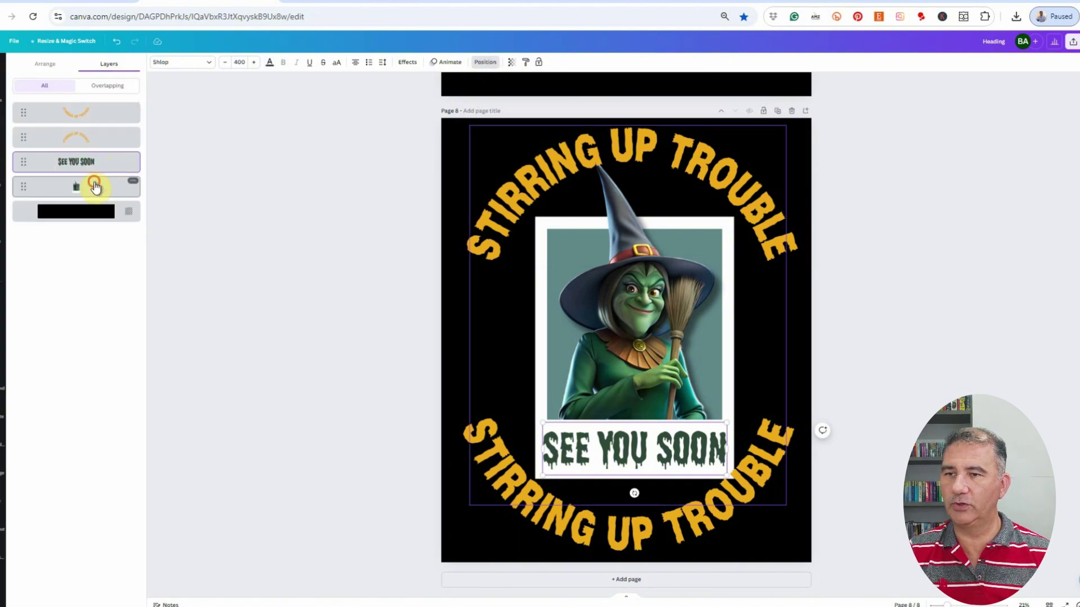
left_click(94, 186, "shift")
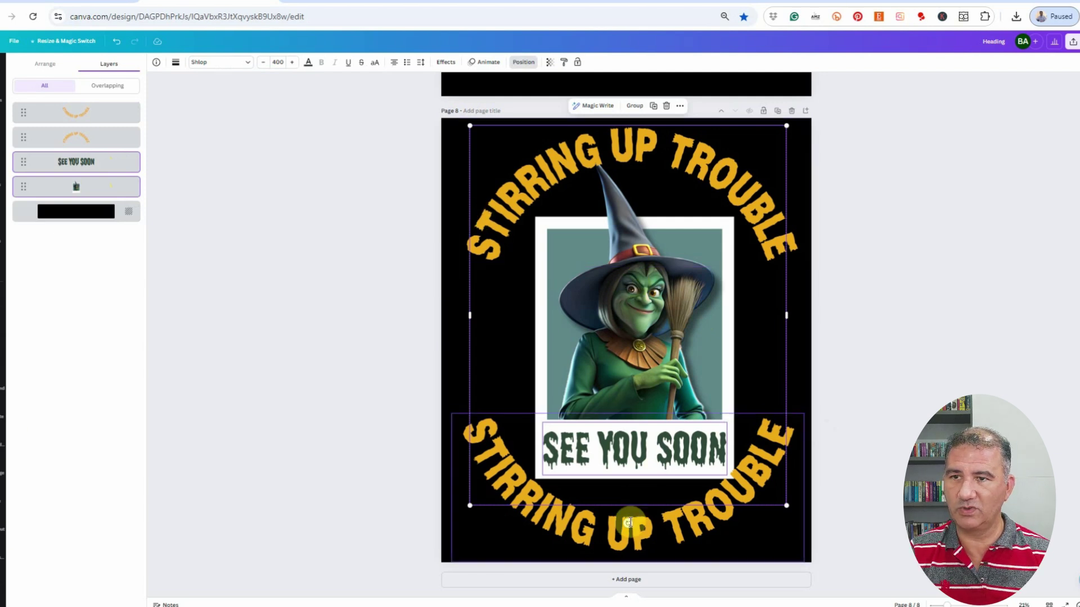
mouse_move(628, 524)
left_mouse_down()
mouse_move(650, 533)
mouse_move(643, 523)
left_mouse_up()
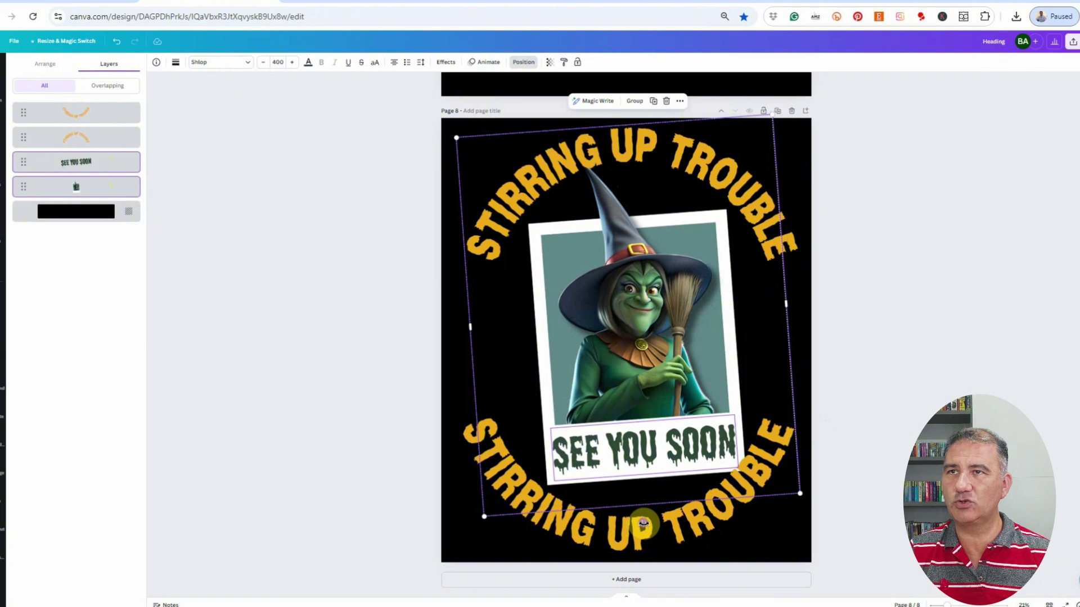
left_click(635, 101)
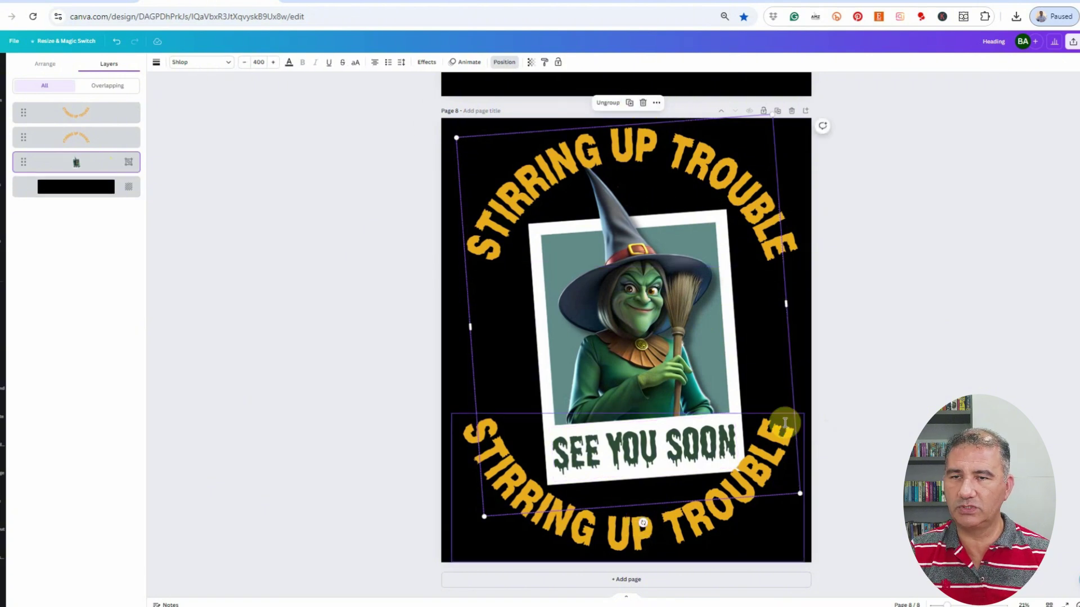
- Shrink the tilted polaroid group slightly and move it down so it sits centred between the two curved texts
left_click_drag(800, 493, 778, 479)
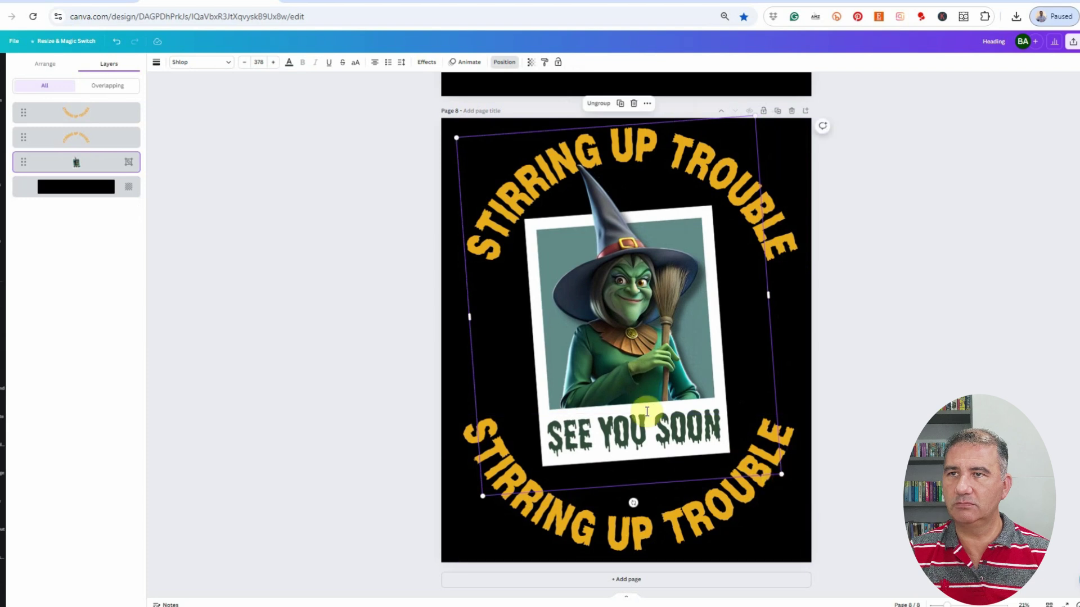
left_click_drag(638, 408, 621, 401)
left_click(912, 356)
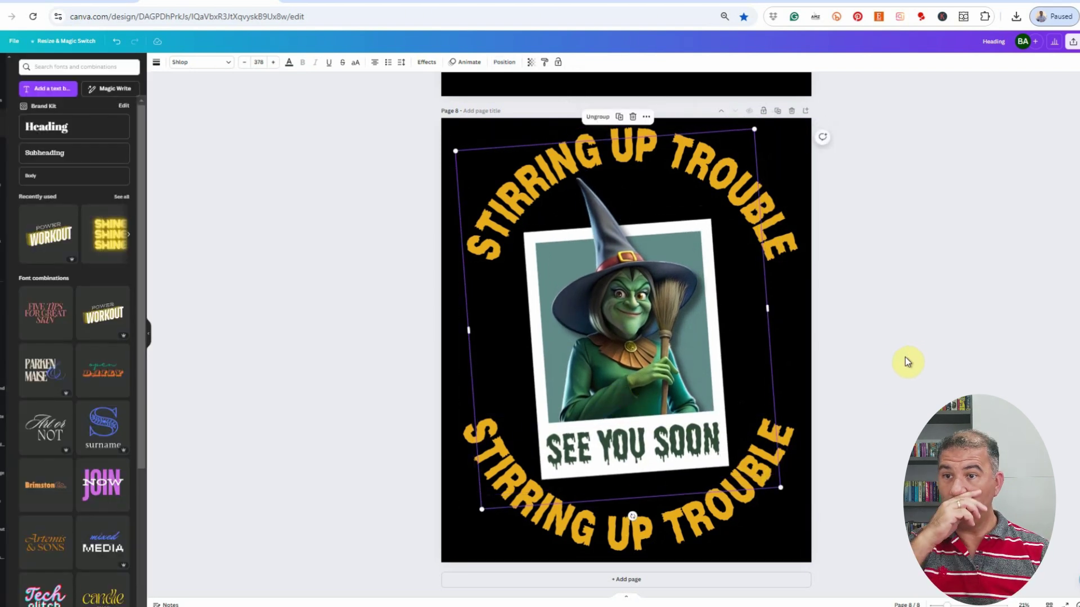
left_click(905, 357)
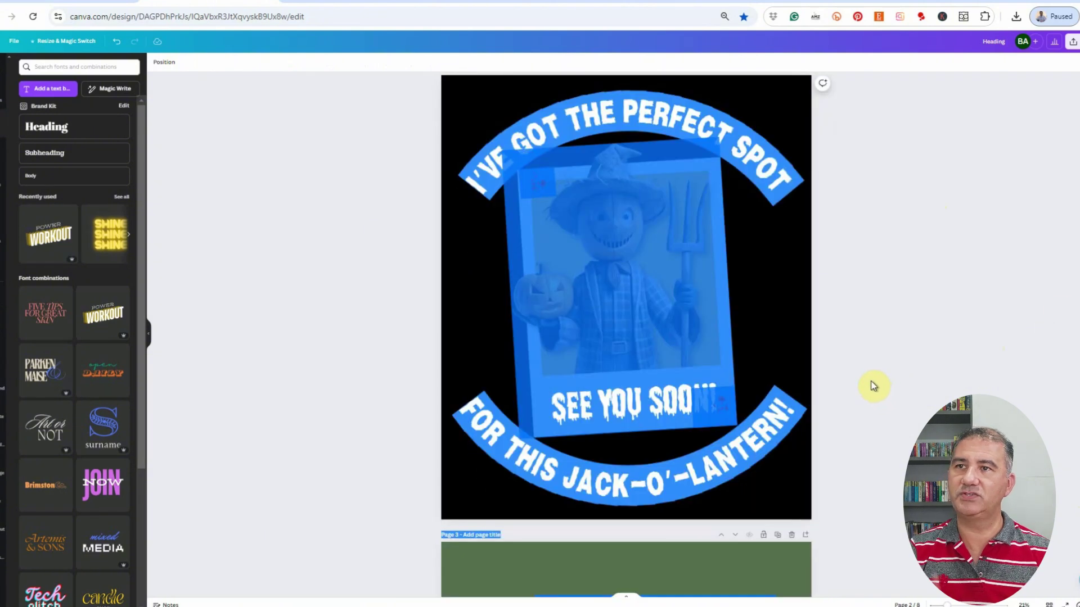
- Review the other Halloween polaroid designs on pages 2 to 6, from the pumpkin-headed scarecrow through the green monster to the zombie
left_click(782, 298)
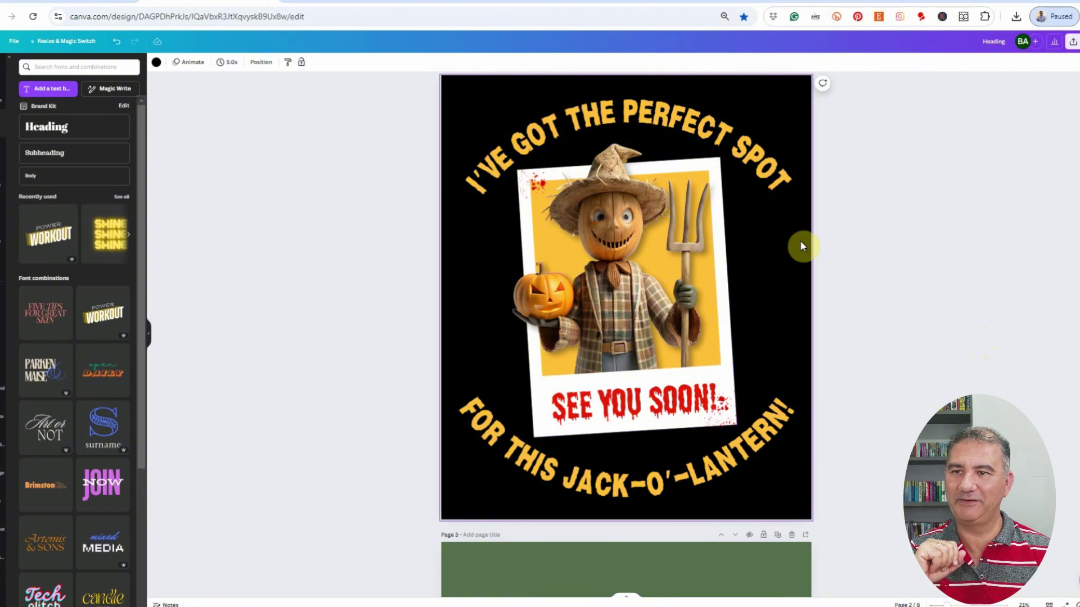
scroll(859, 269, "down", 8)
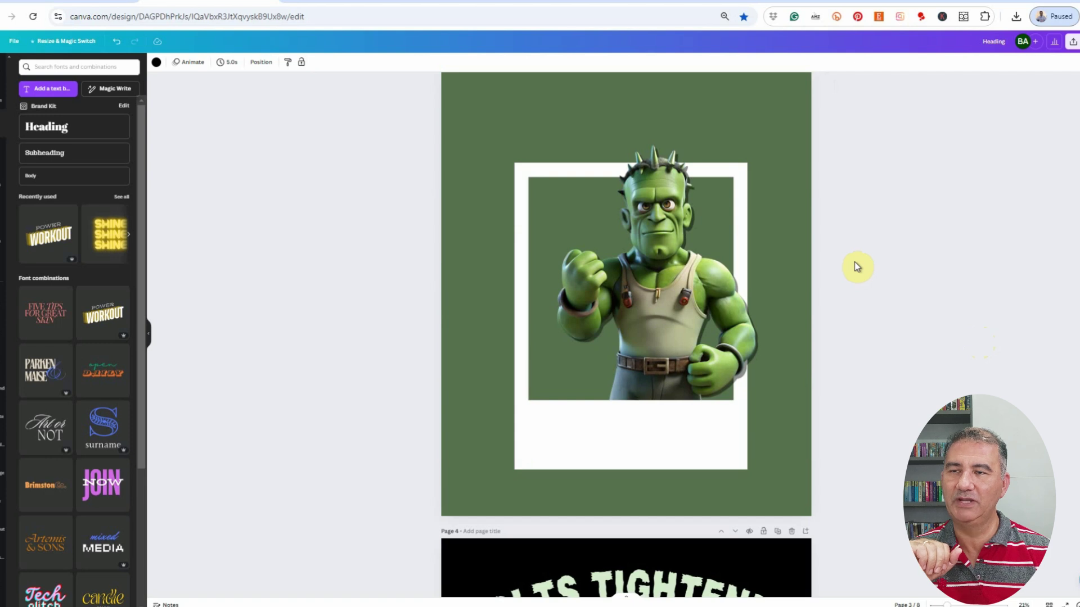
scroll(854, 261, "down", 7)
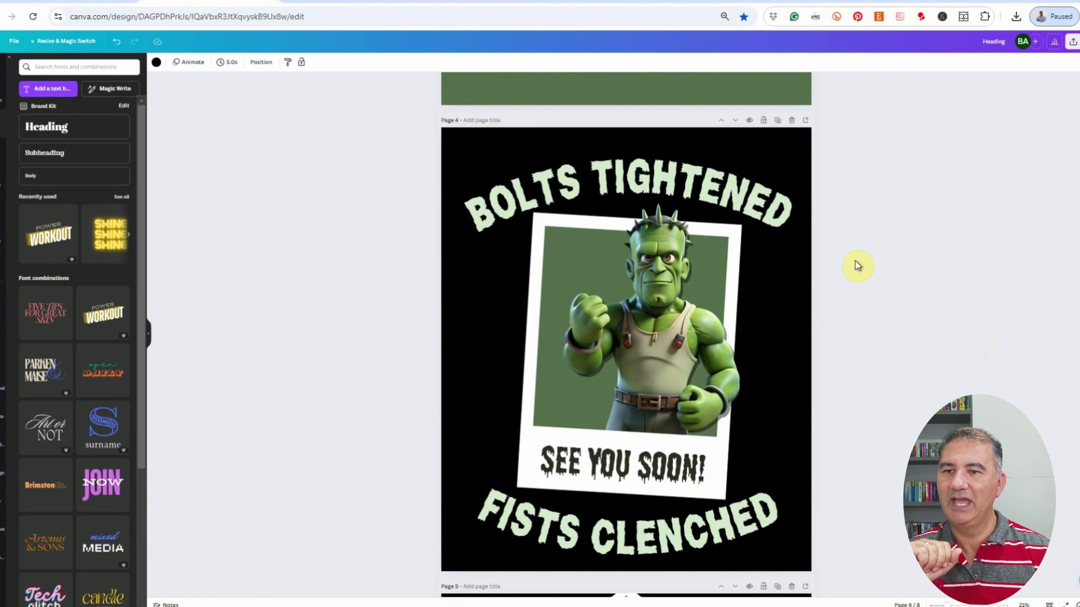
scroll(852, 259, "down", 8)
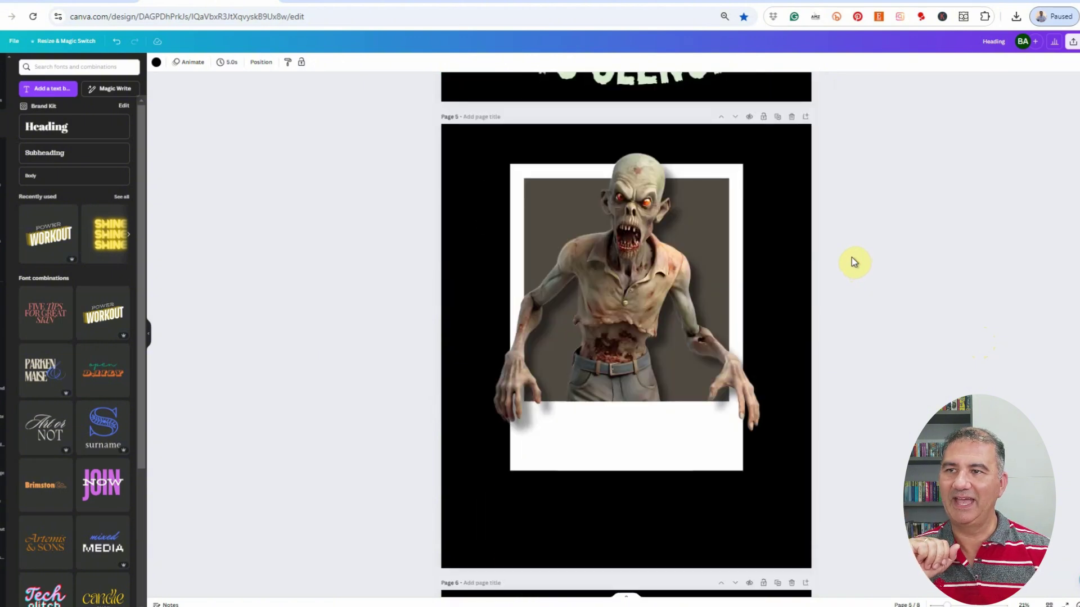
scroll(851, 257, "down", 9)
scroll(851, 255, "up", 2)
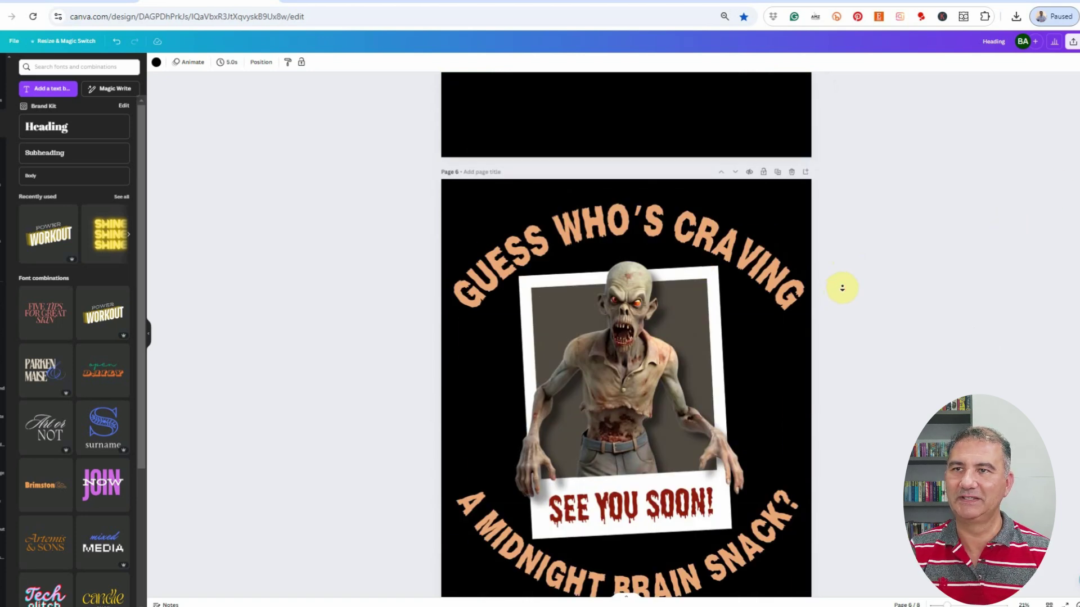
scroll(892, 276, "down", 2)
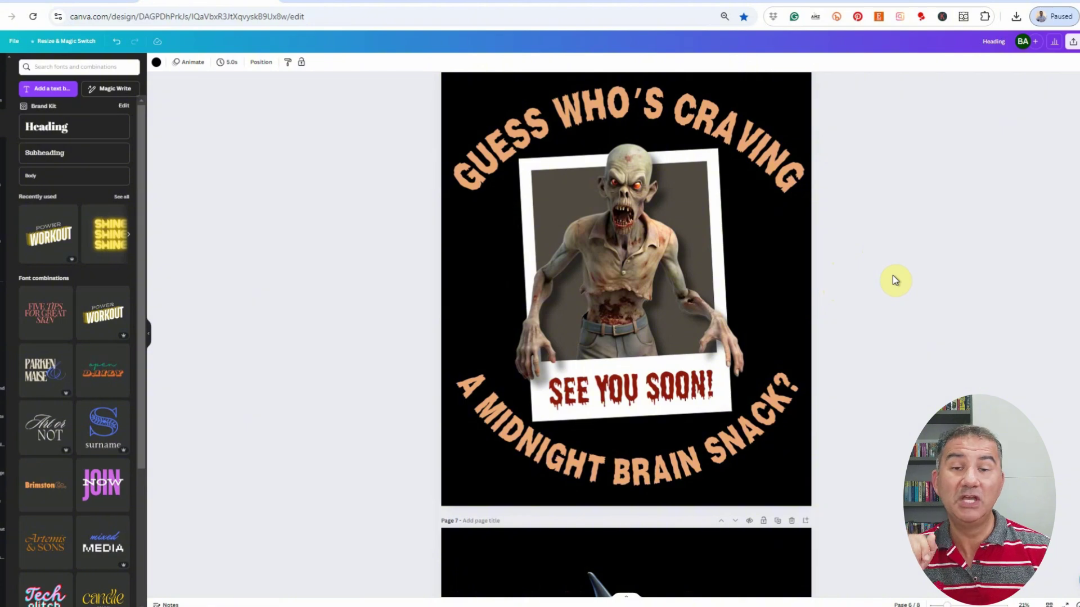